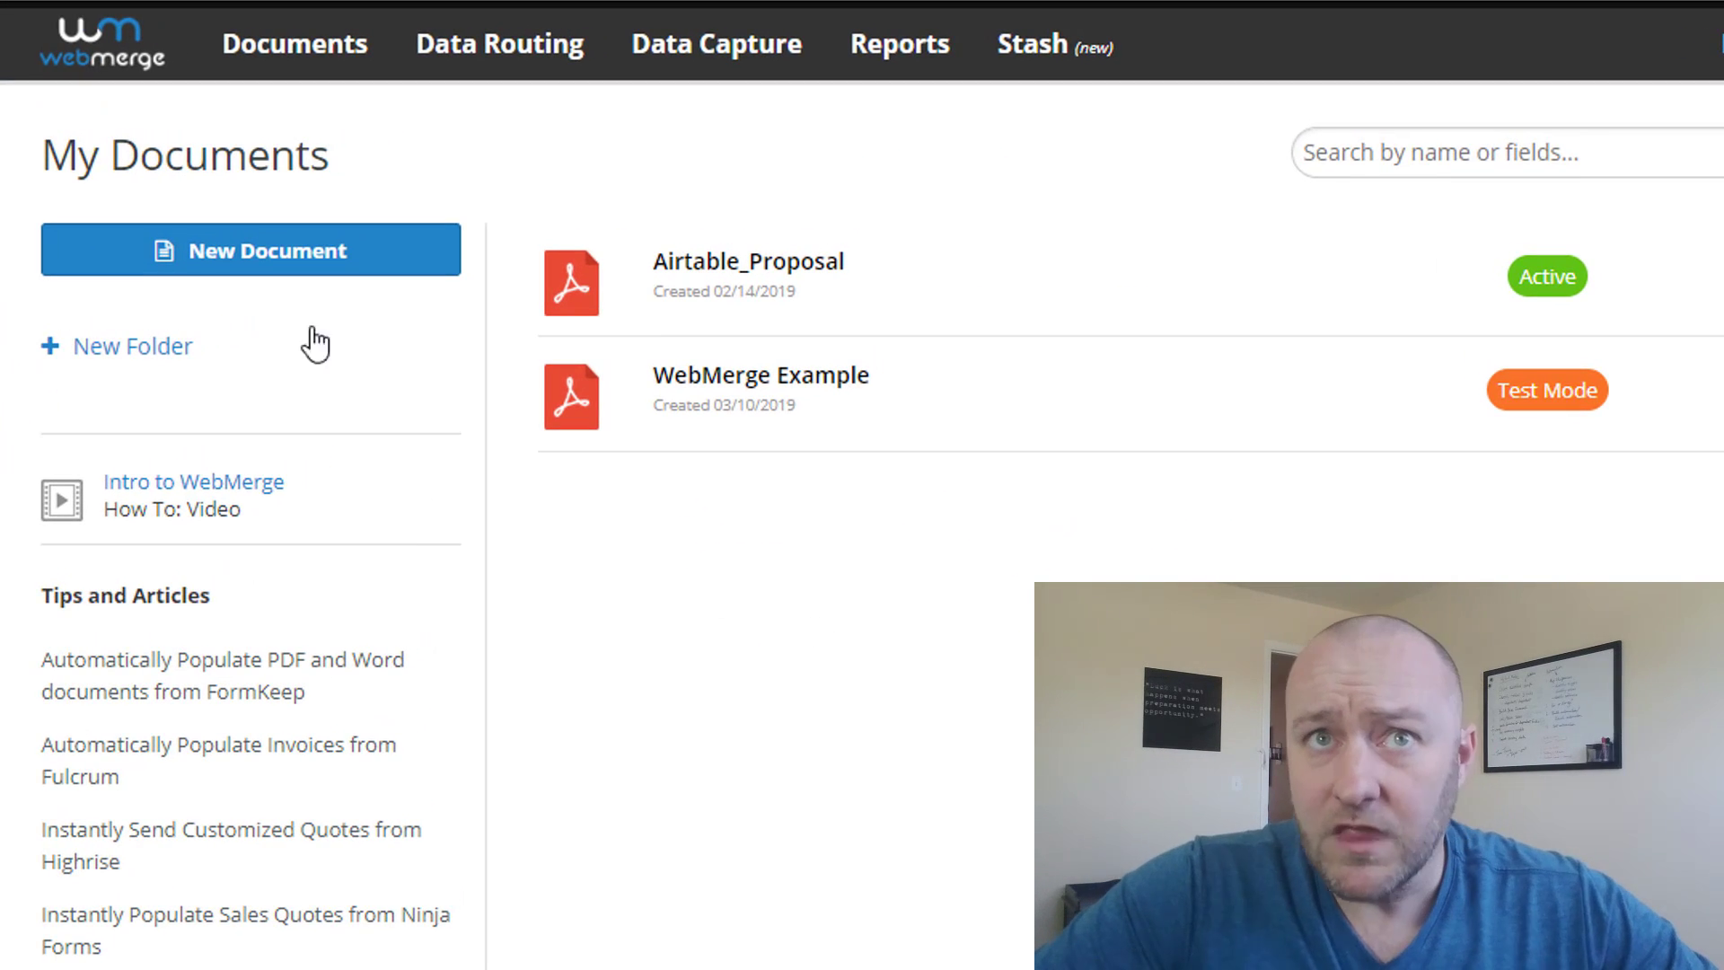
Open the example .docx template in Word and highlight the {$ClientName} merge field
{"action": "left_click", "coordinate": [274, 260]}
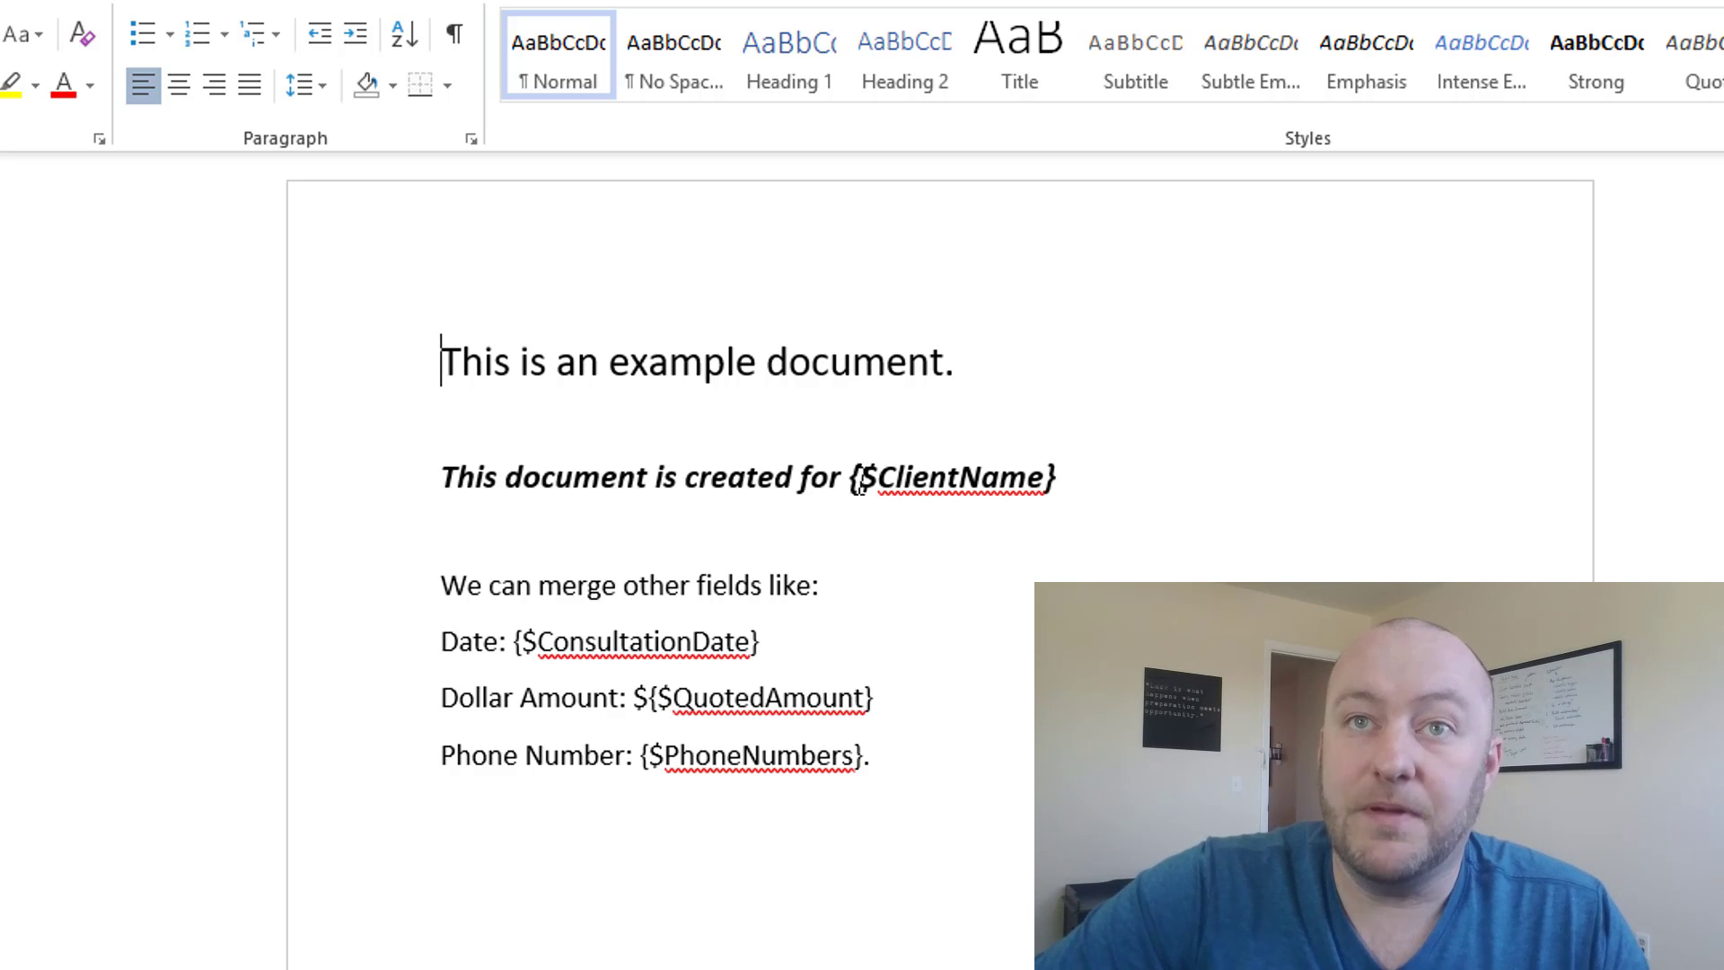
{"action": "left_click_drag", "start_coordinate": [859, 485], "coordinate": [1069, 485]}
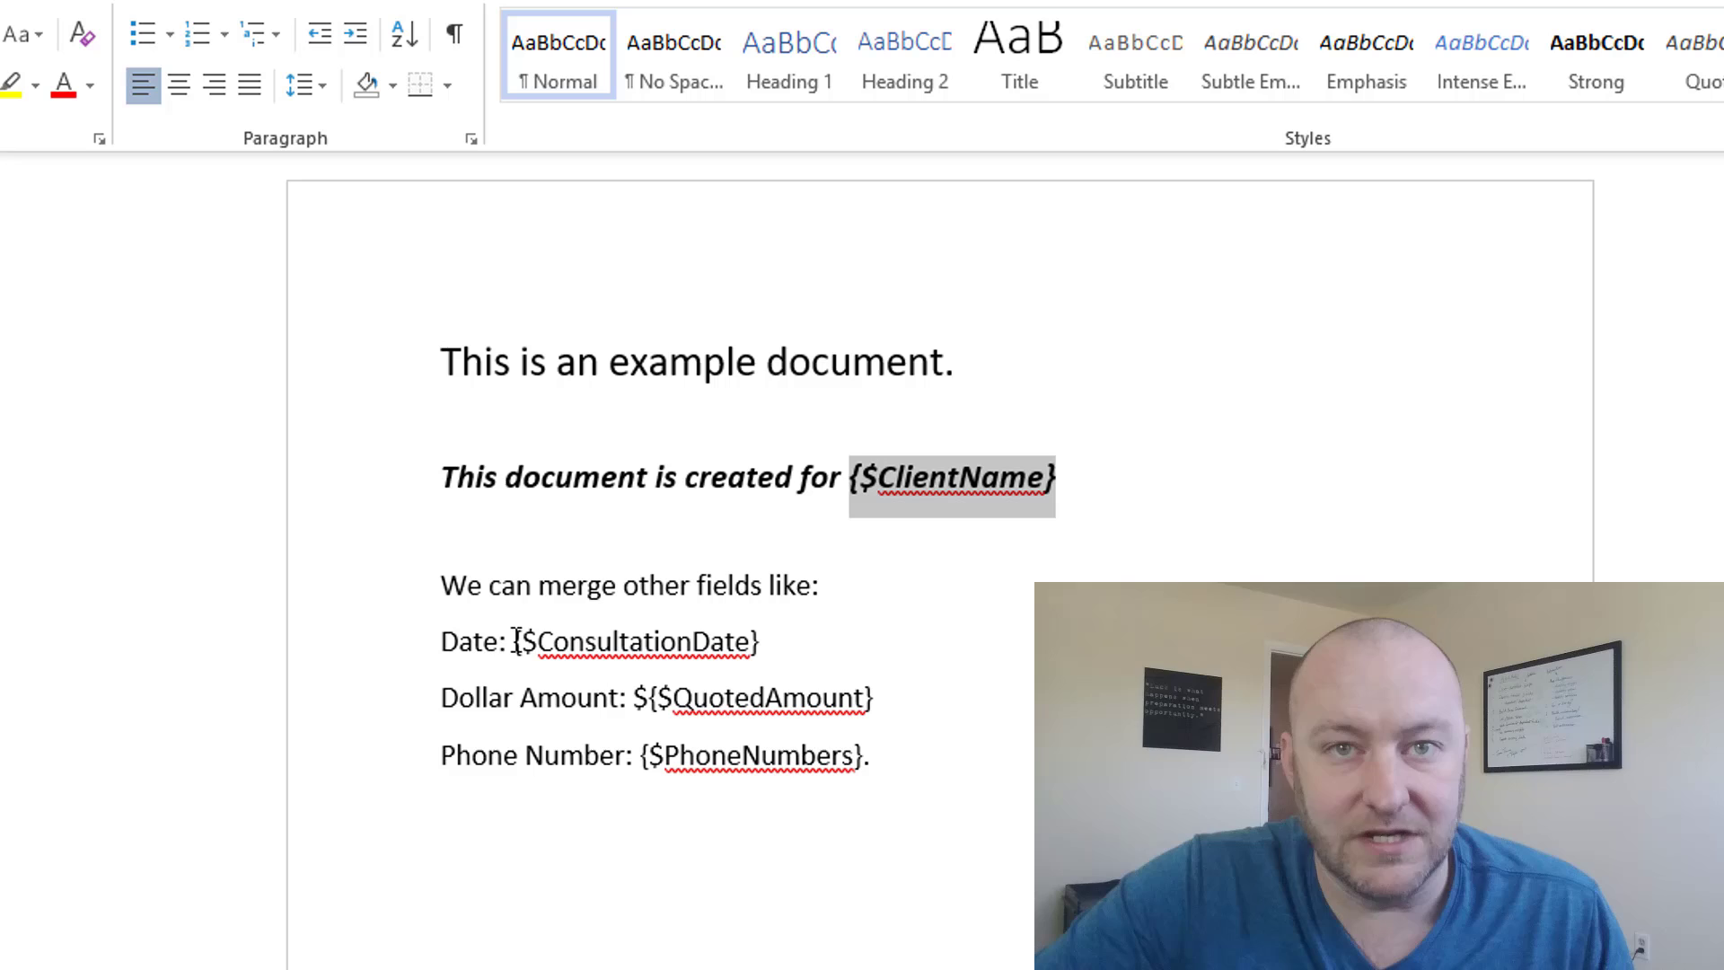
Re-highlight {$ClientName}, then point to the {$QuotedAmount} Dollar Amount line
{"action": "left_click", "coordinate": [859, 476]}
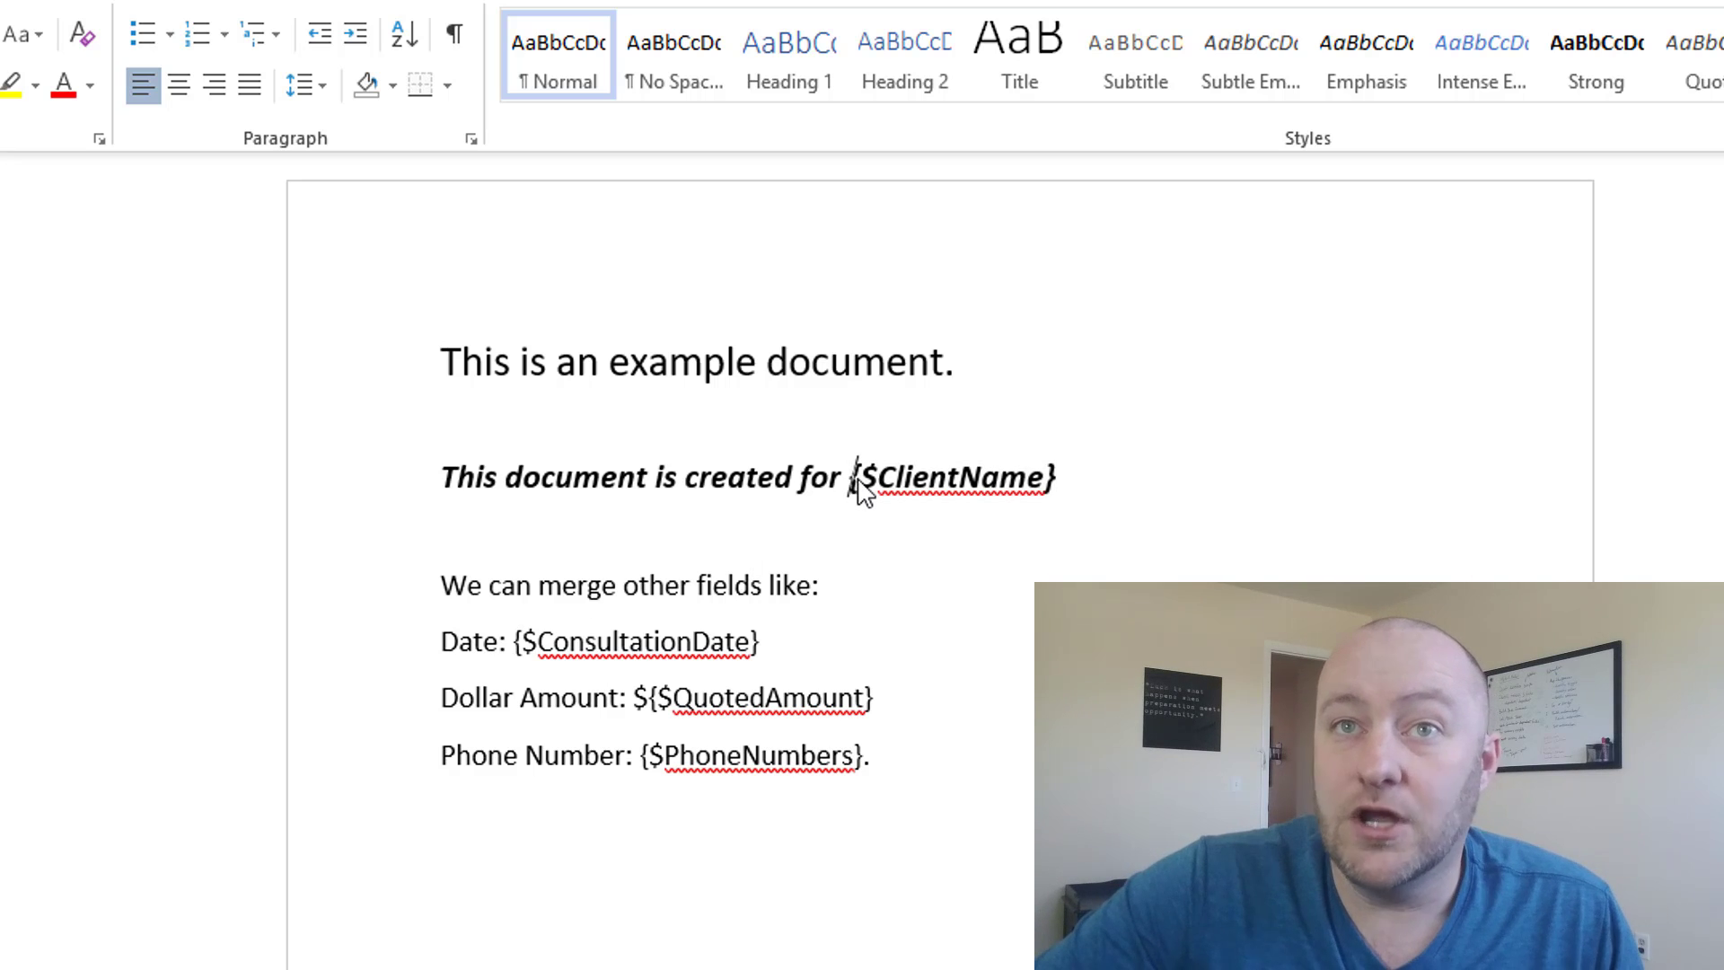
{"action": "left_click_drag", "start_coordinate": [858, 476], "coordinate": [1065, 476]}
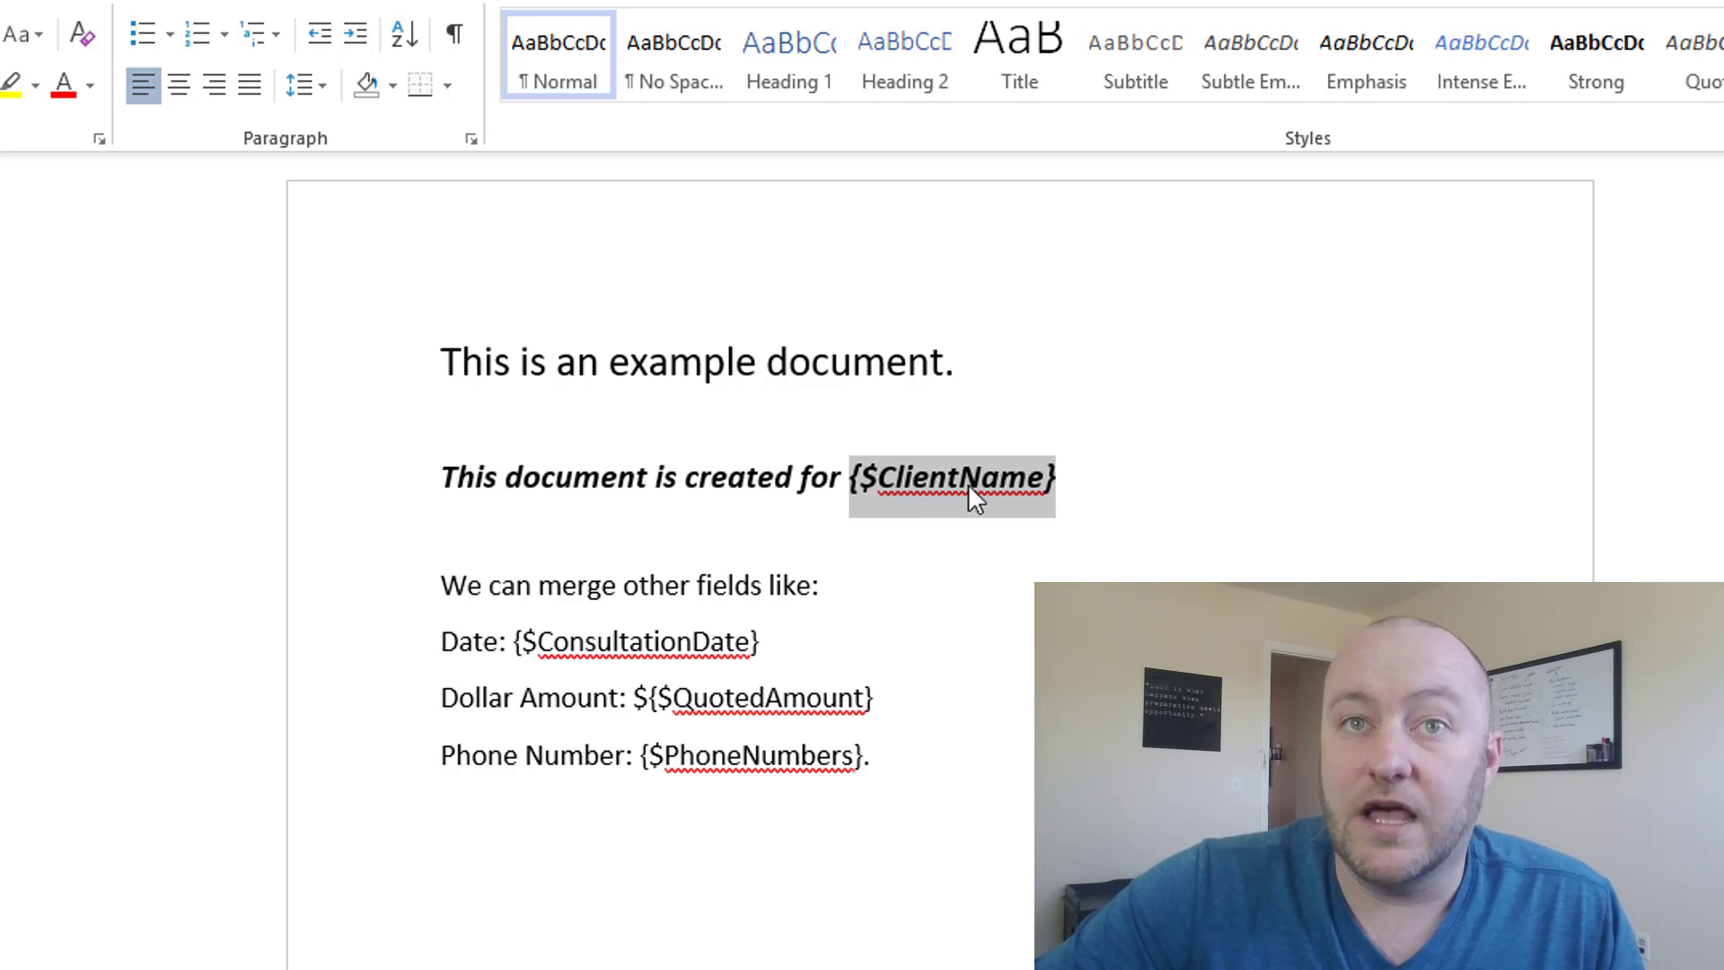
{"action": "left_click", "coordinate": [652, 700]}
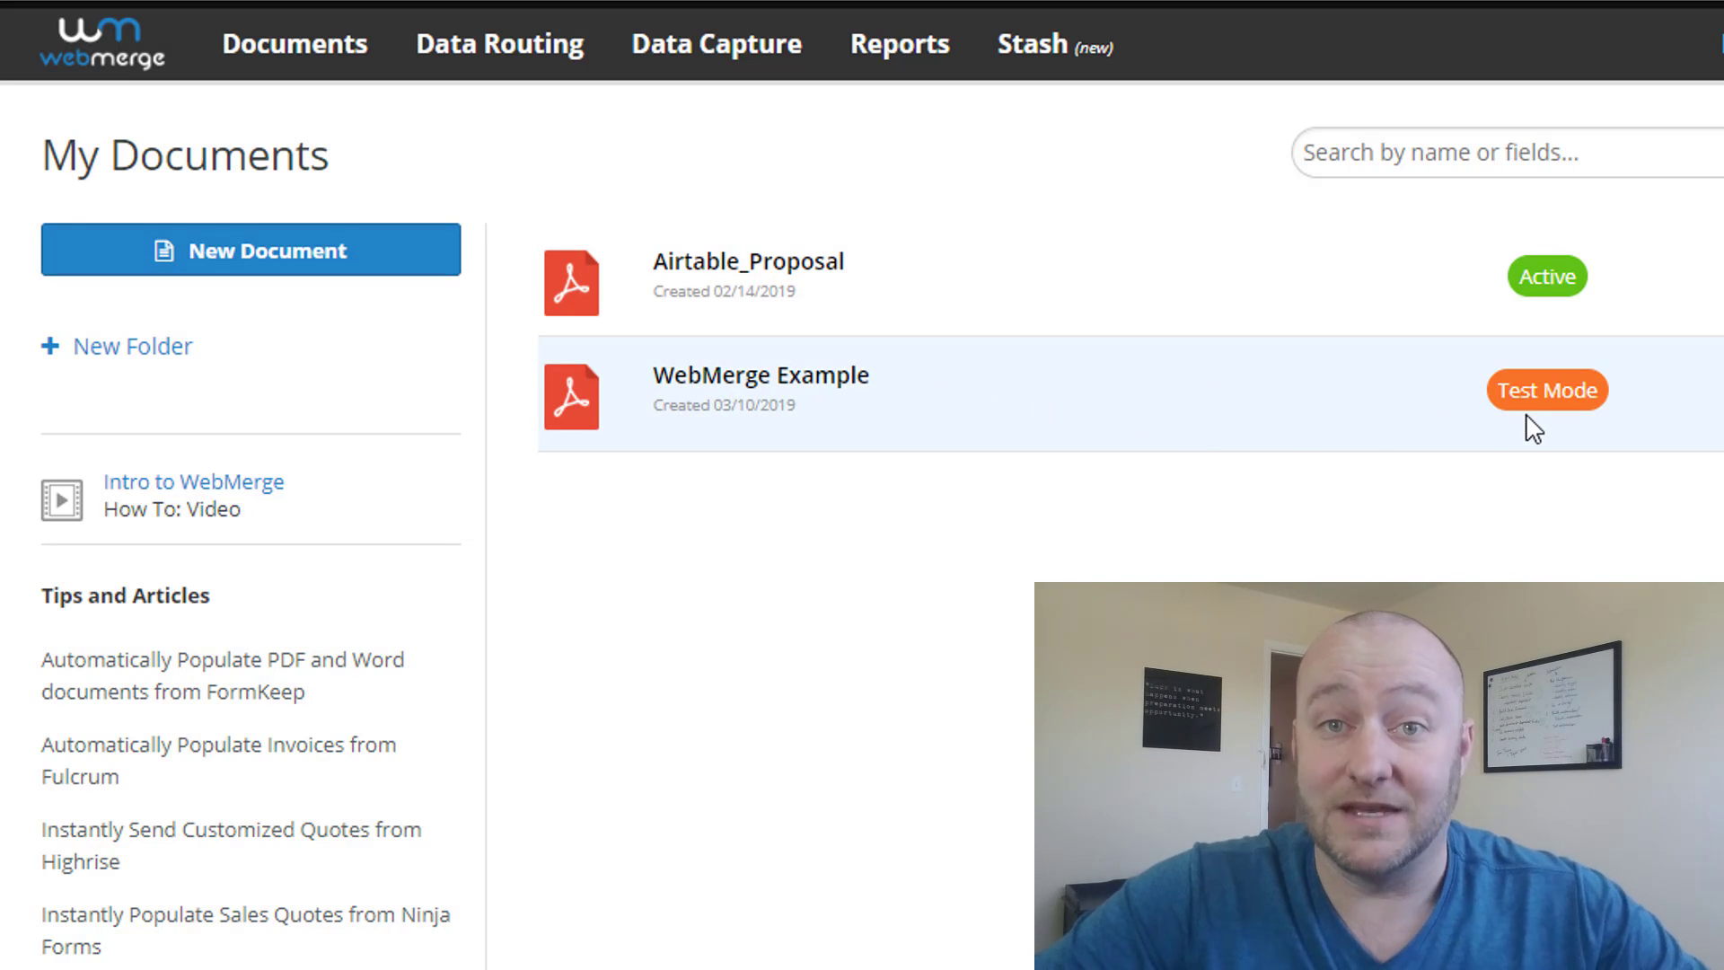
{"action": "left_click", "coordinate": [261, 273]}
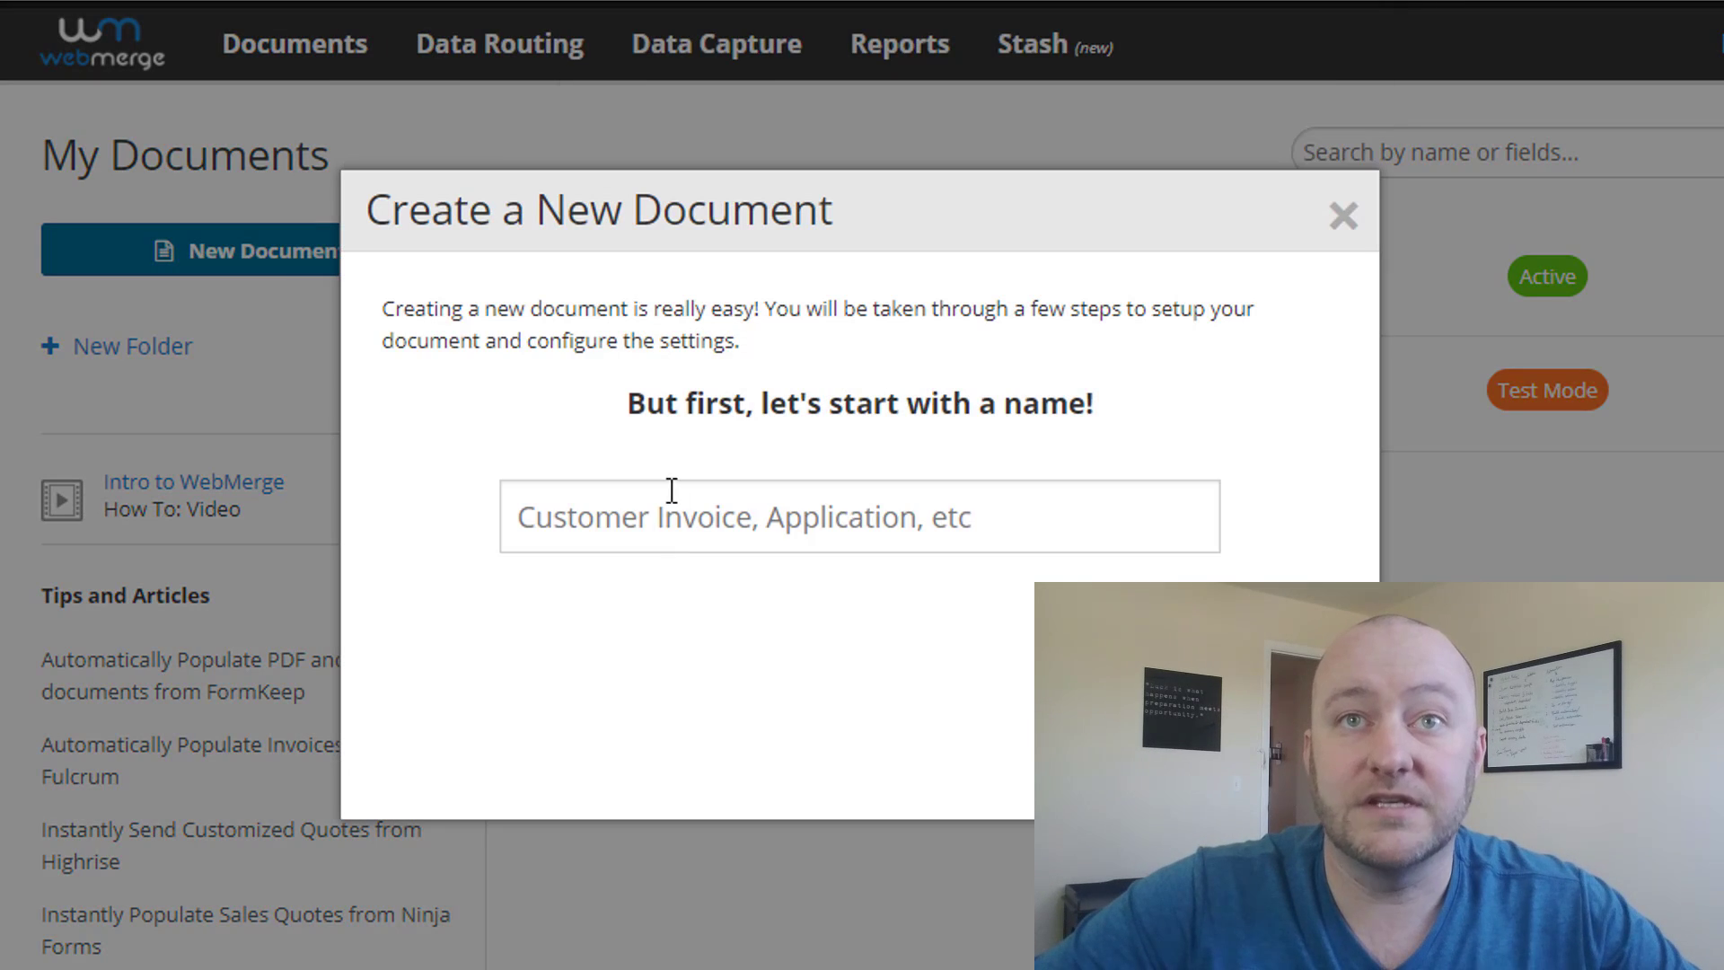
{"action": "left_click", "coordinate": [665, 501]}
{"action": "type", "text": "ex"}
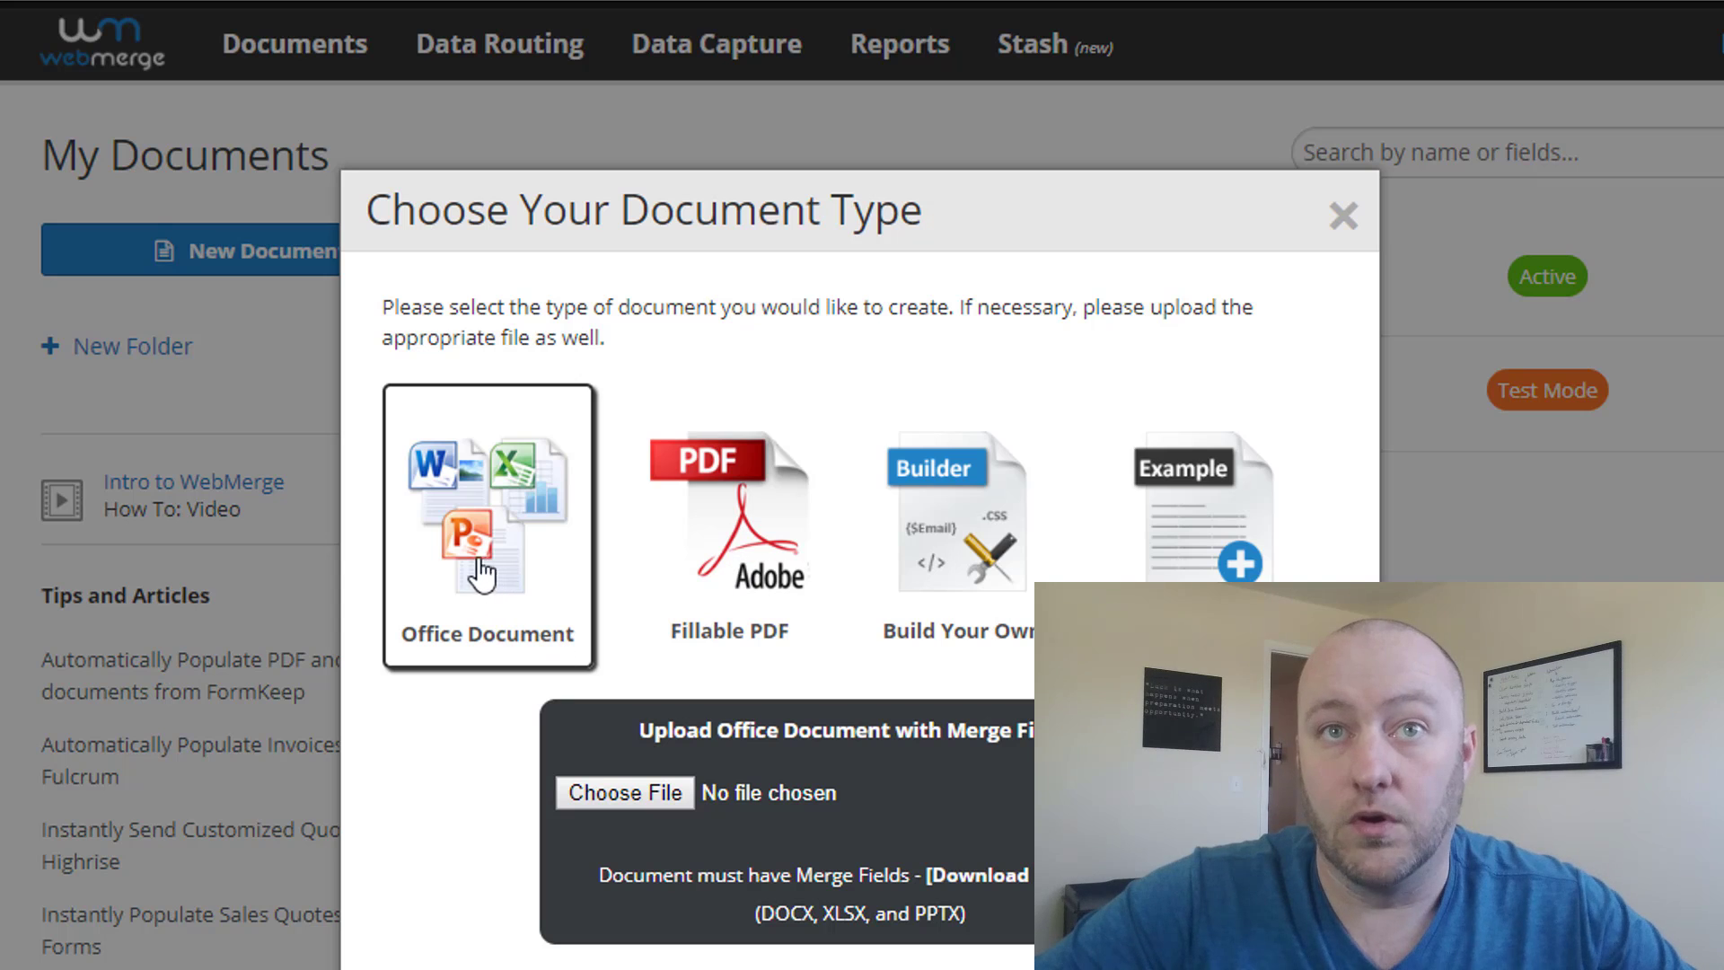
{"action": "left_click", "coordinate": [1344, 220]}
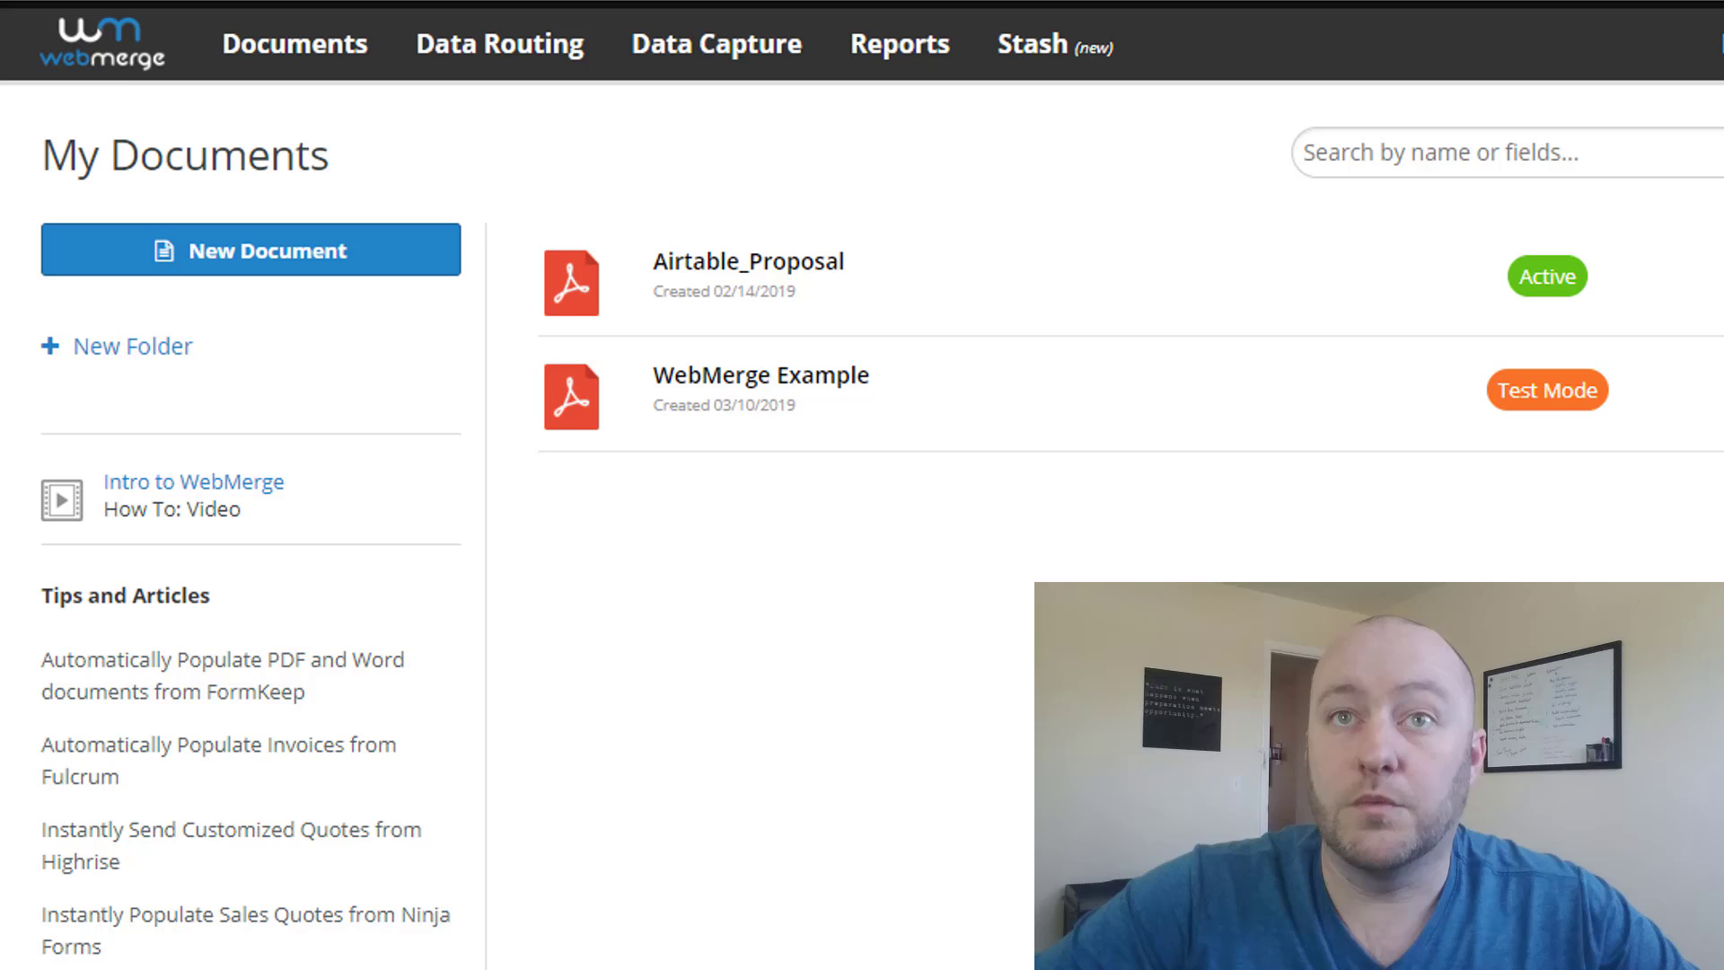
Open WebMerge Example and view its uploaded template file and output settings
{"action": "left_click", "coordinate": [762, 377]}
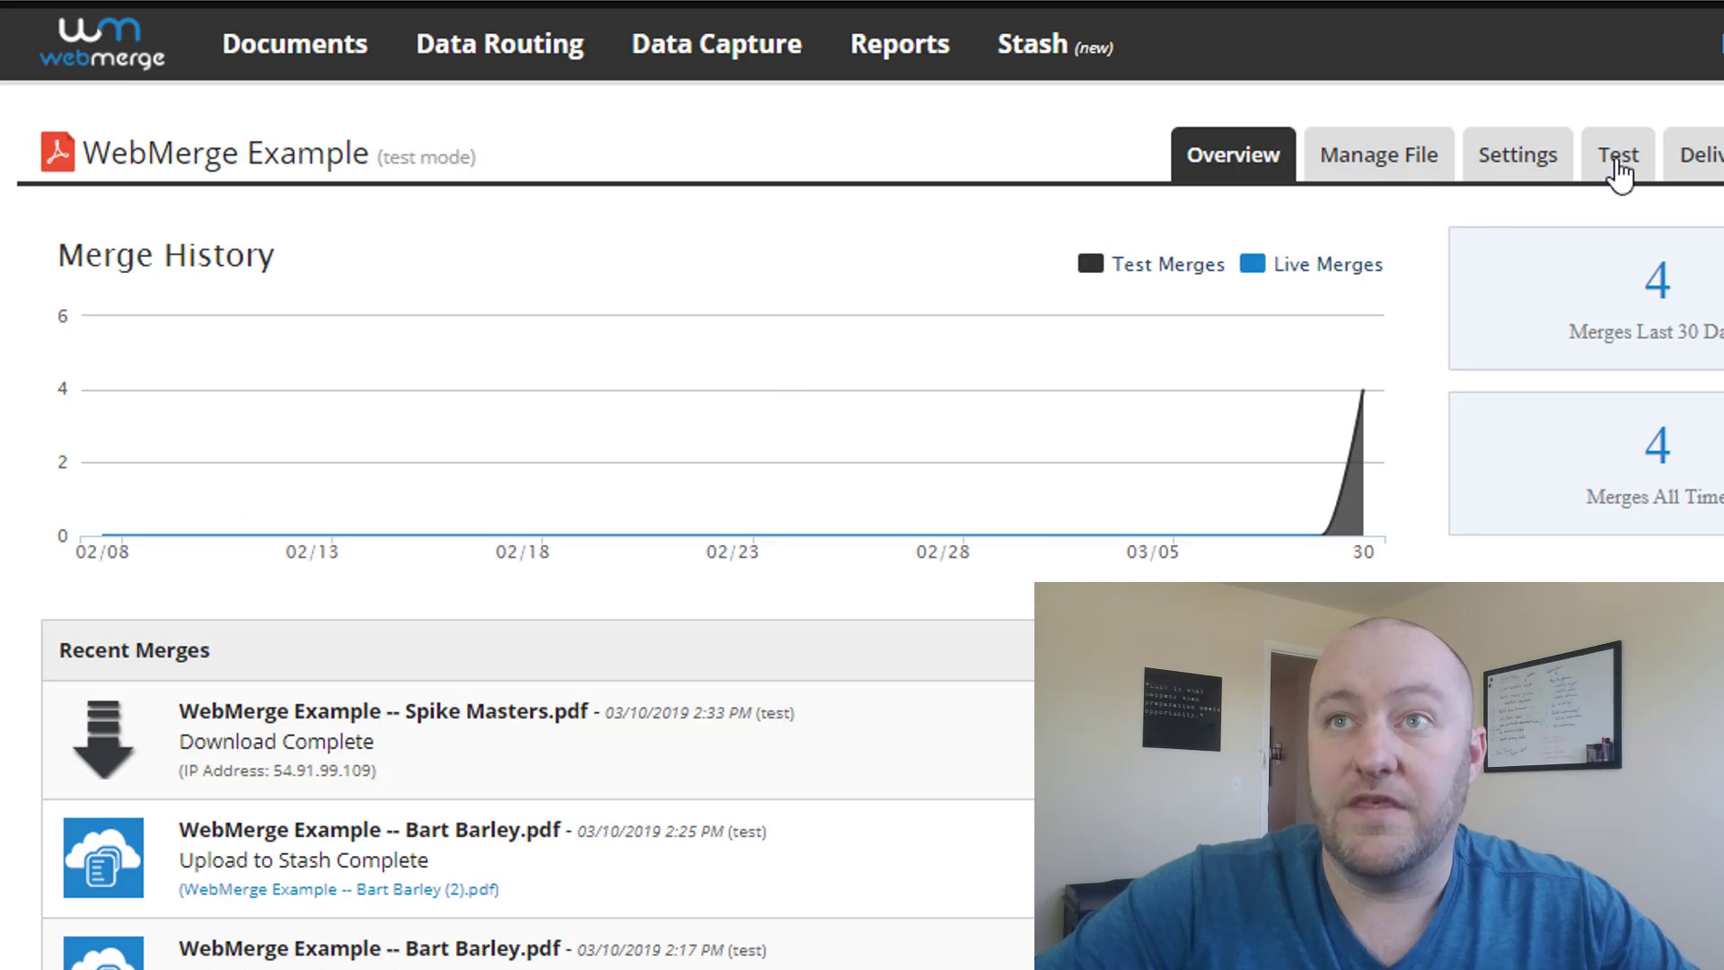
{"action": "left_click", "coordinate": [1407, 165]}
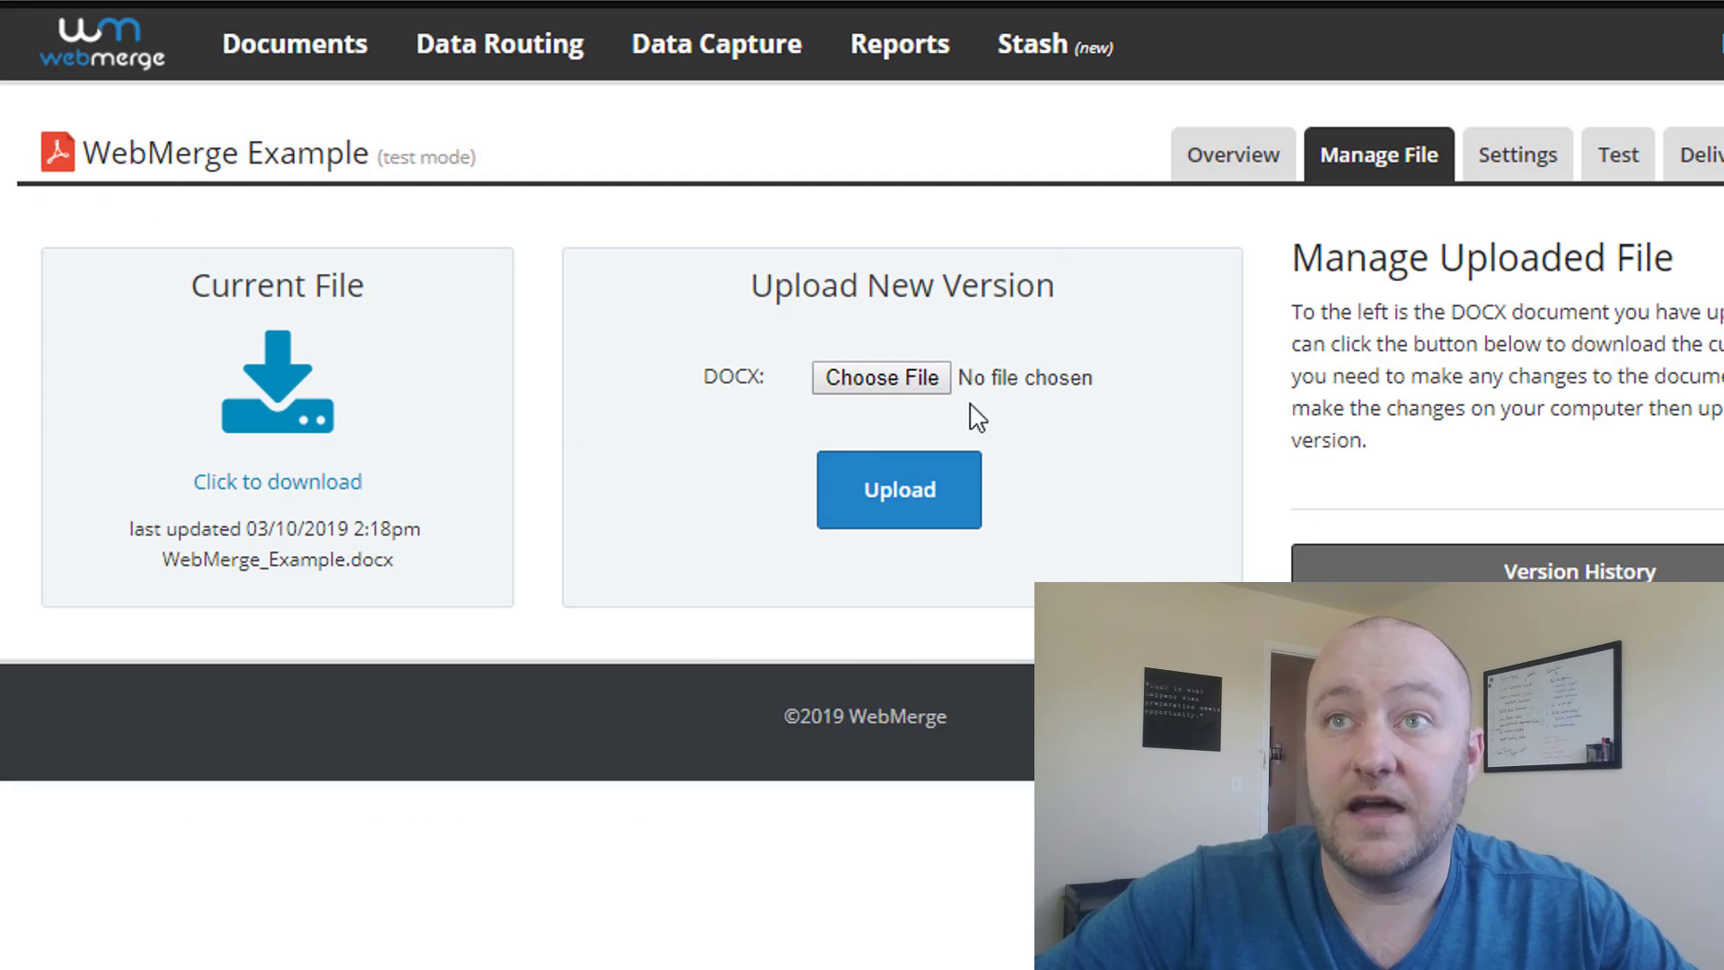
{"action": "left_click", "coordinate": [1512, 154]}
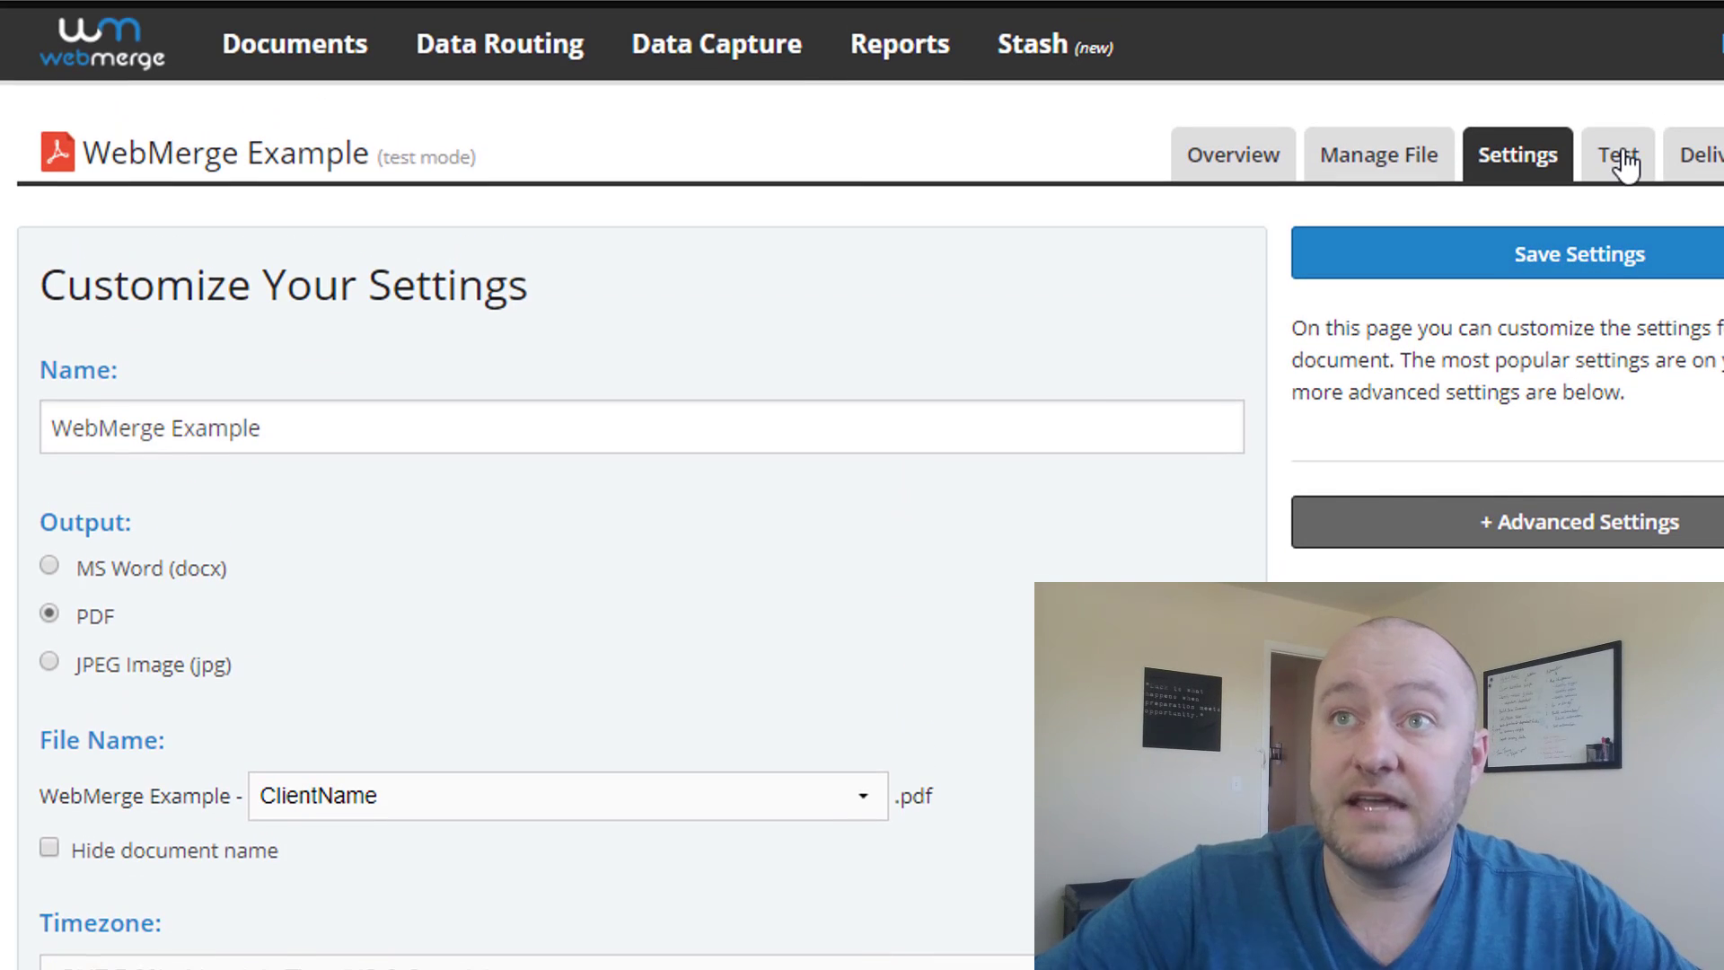
Check the sample client name on the Test page, then view the empty Deliveries page
{"action": "left_click", "coordinate": [1622, 164]}
{"action": "double_click", "coordinate": [192, 508]}
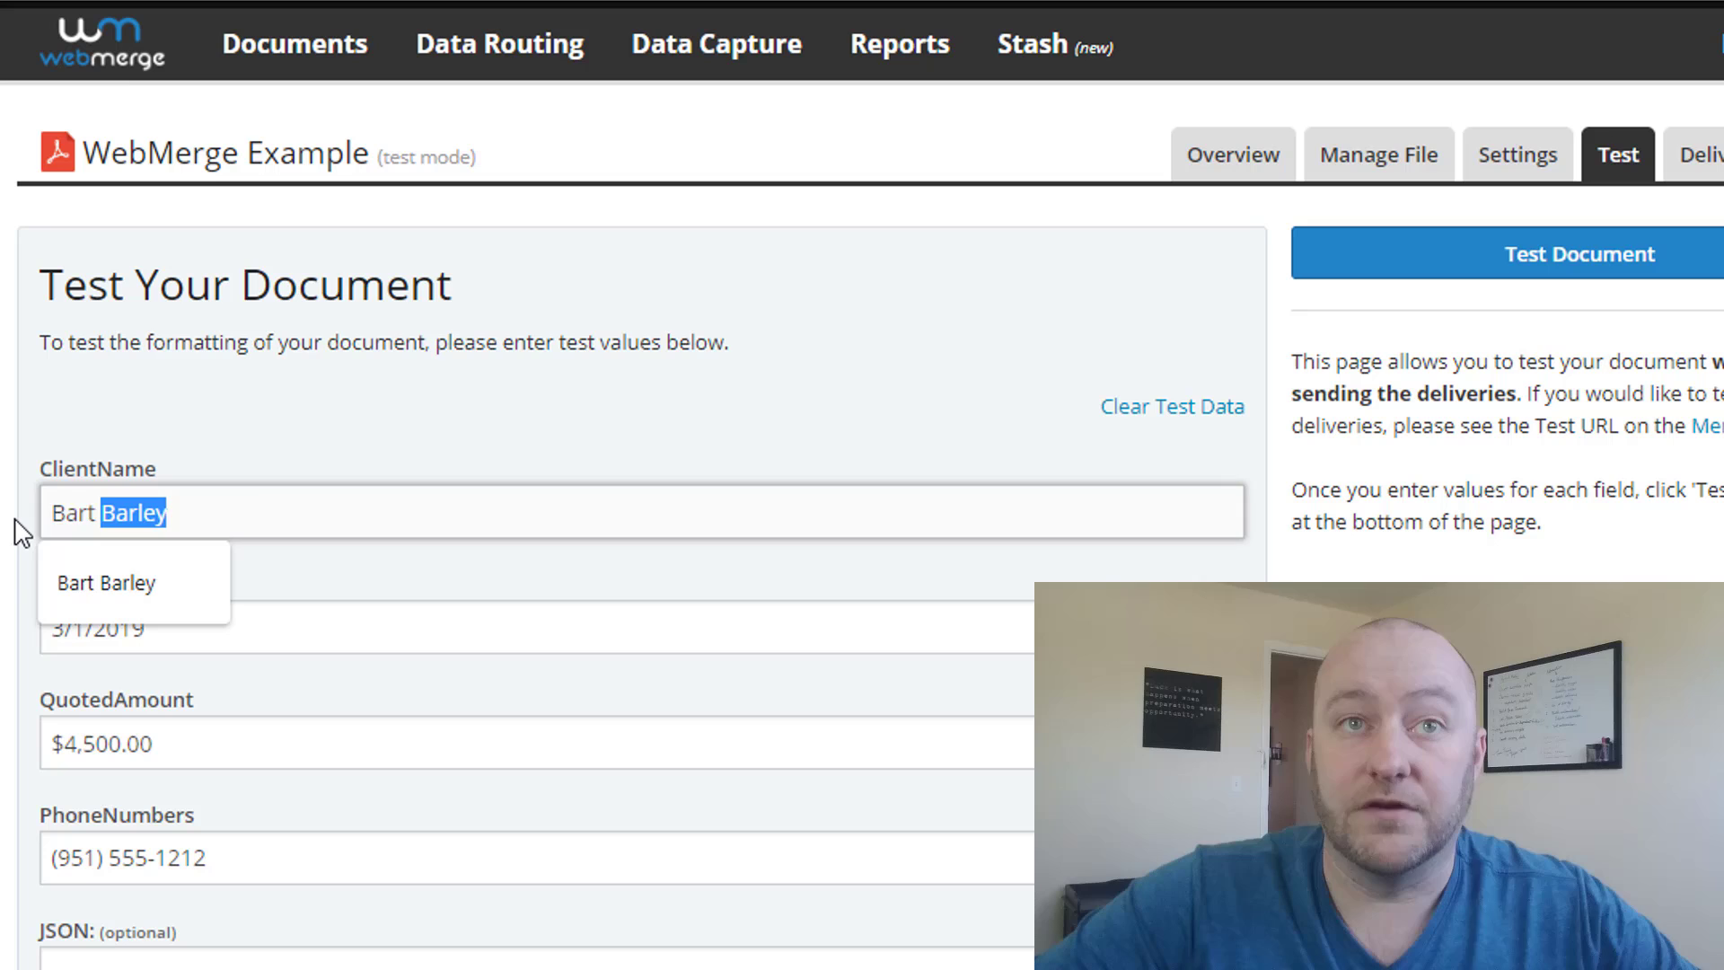
{"action": "key", "text": "ctrl+a"}
{"action": "left_click", "coordinate": [251, 505]}
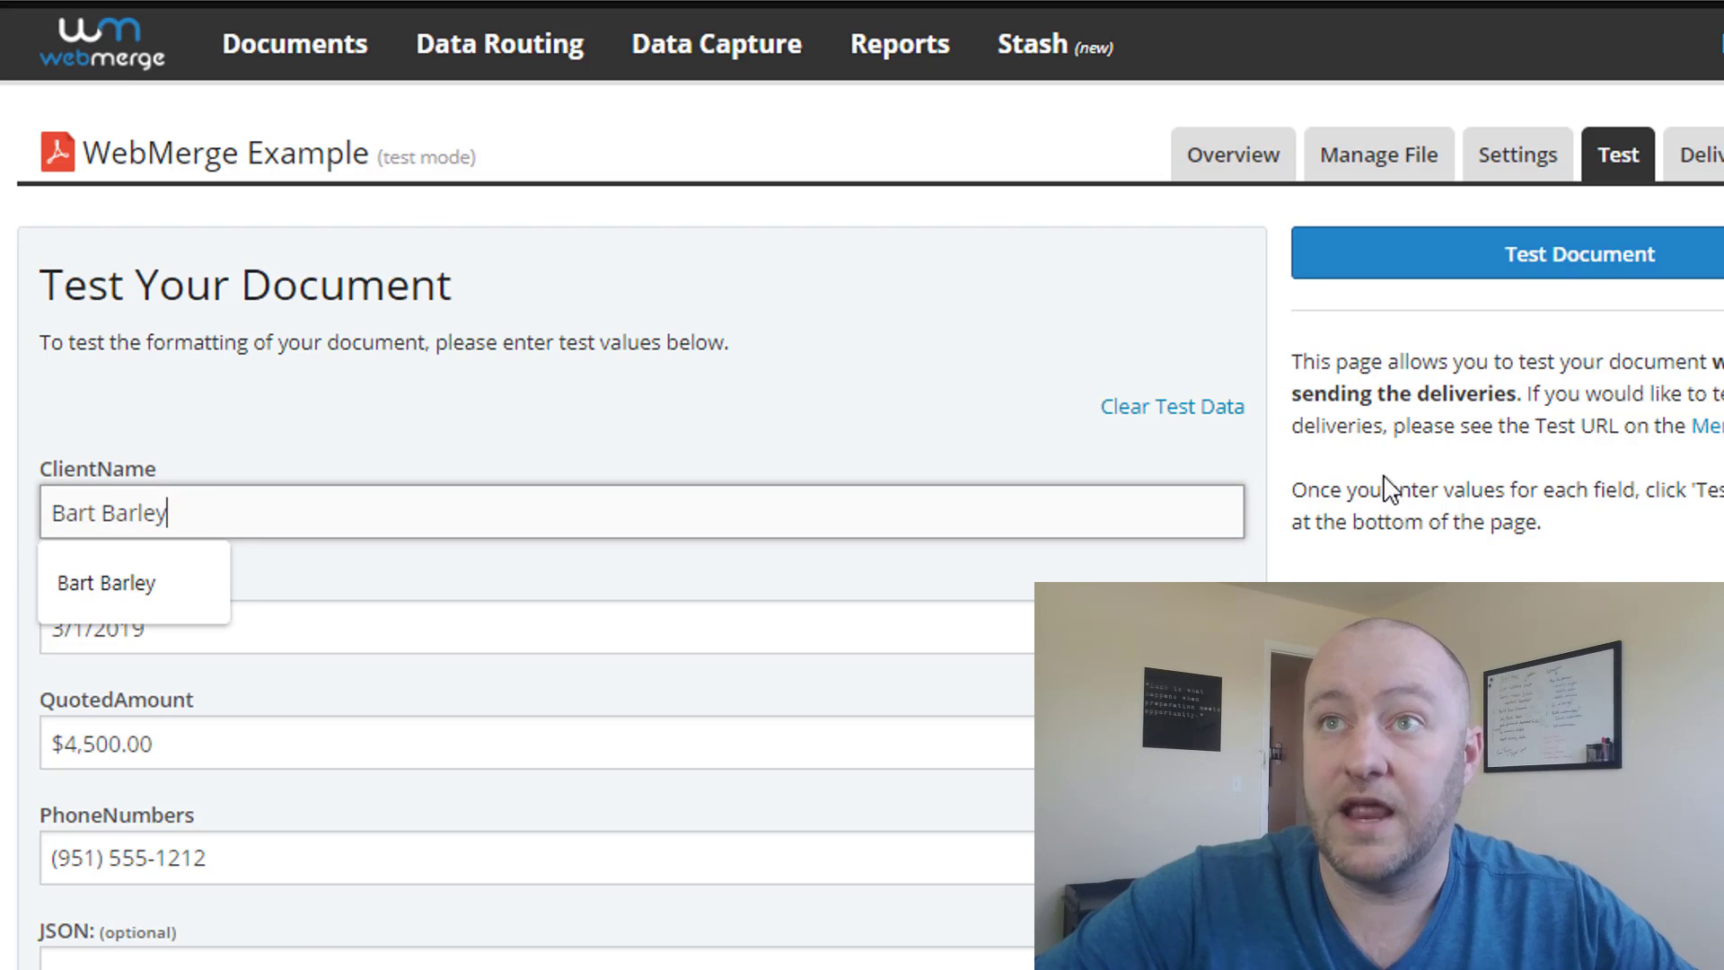
{"action": "left_click", "coordinate": [1713, 171]}
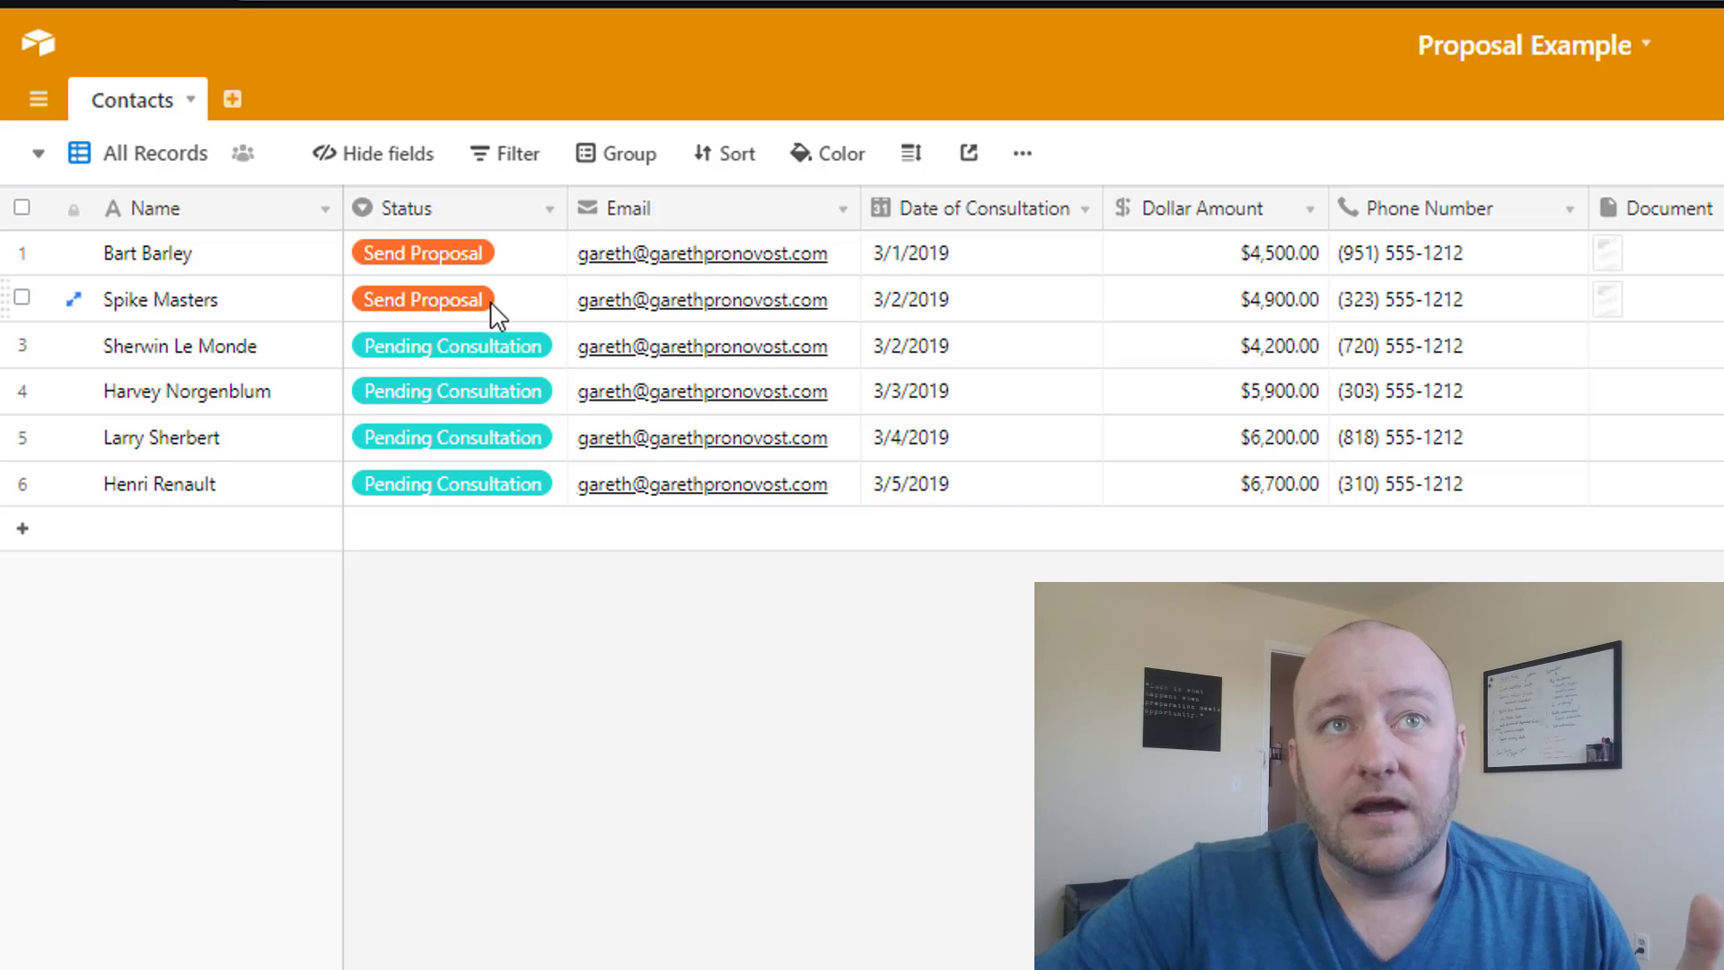
Review the Status field's single-select choices, including Send Proposal, and save
{"action": "left_click", "coordinate": [546, 211]}
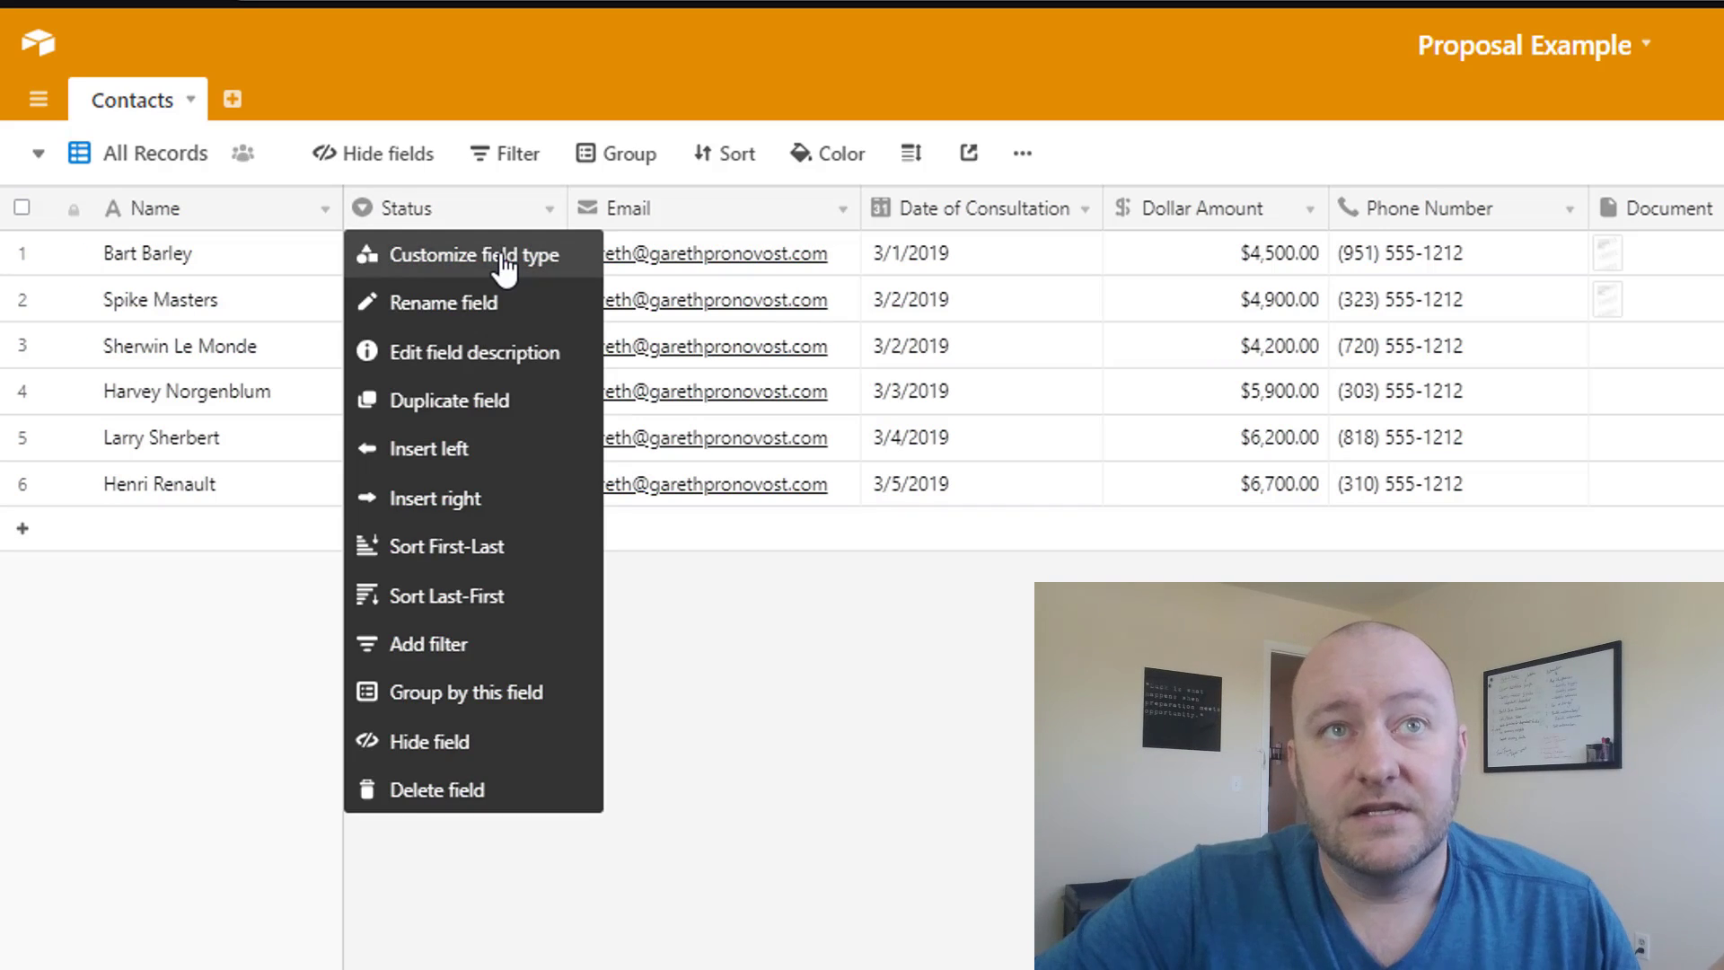
{"action": "left_click", "coordinate": [503, 254]}
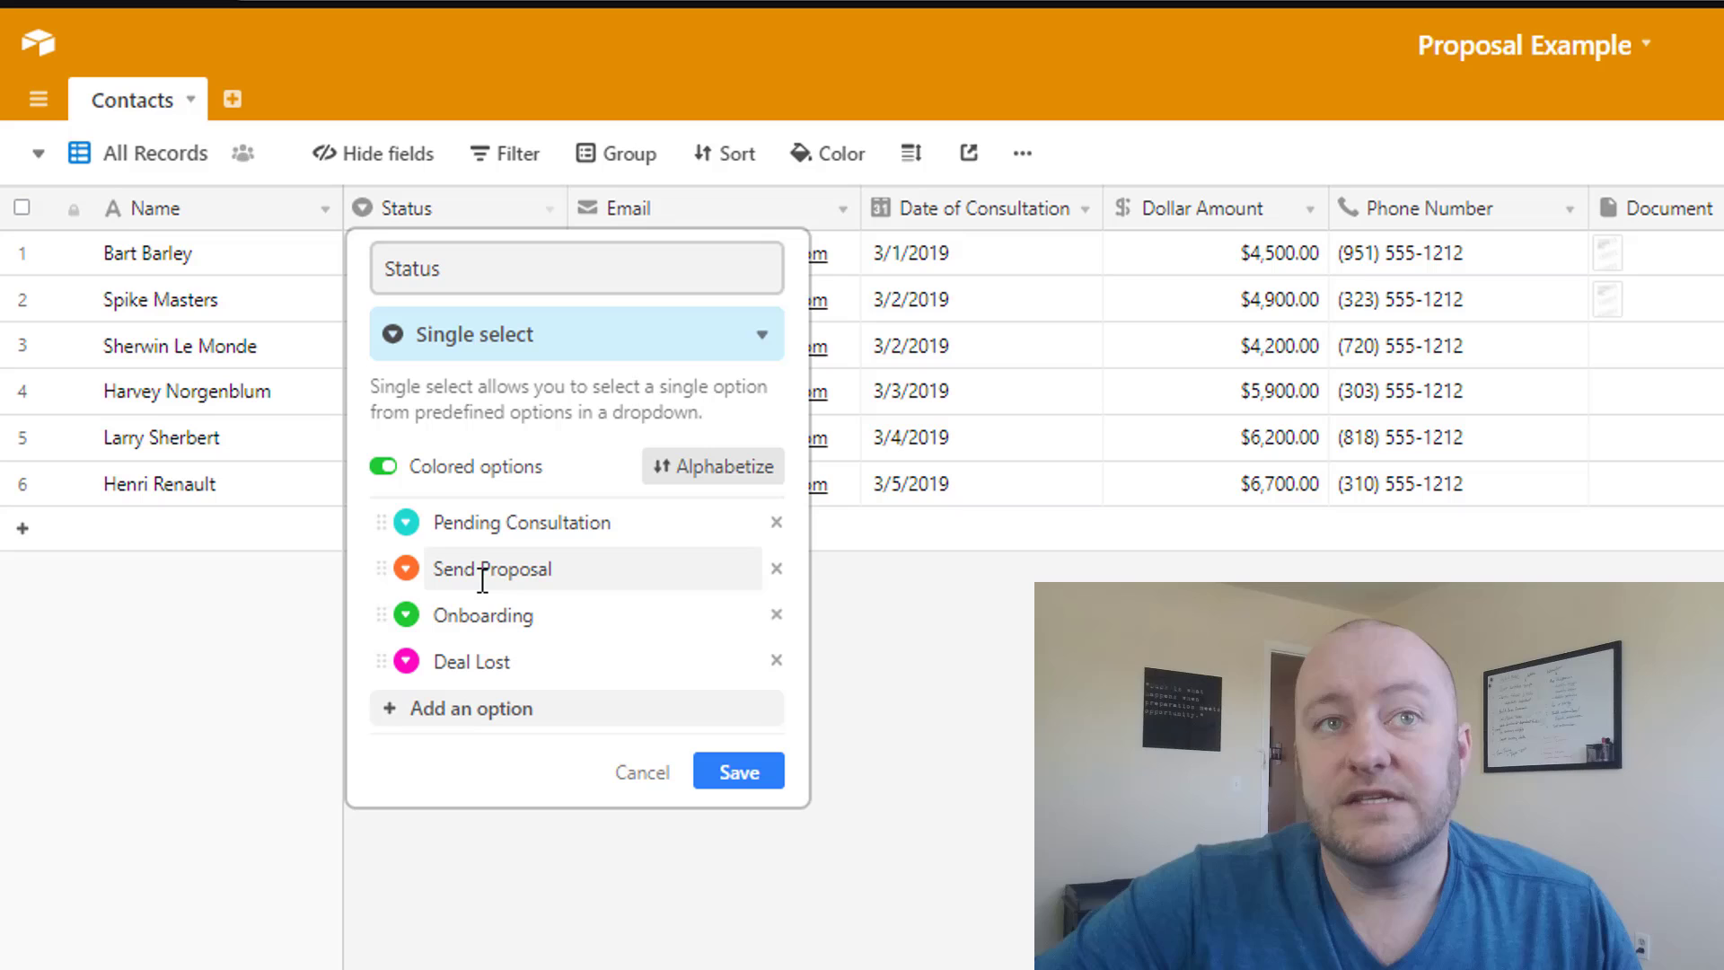
{"action": "left_click", "coordinate": [777, 781]}
Point out the contacts' email, consultation date and quoted dollar amount cells
{"action": "left_click", "coordinate": [736, 346]}
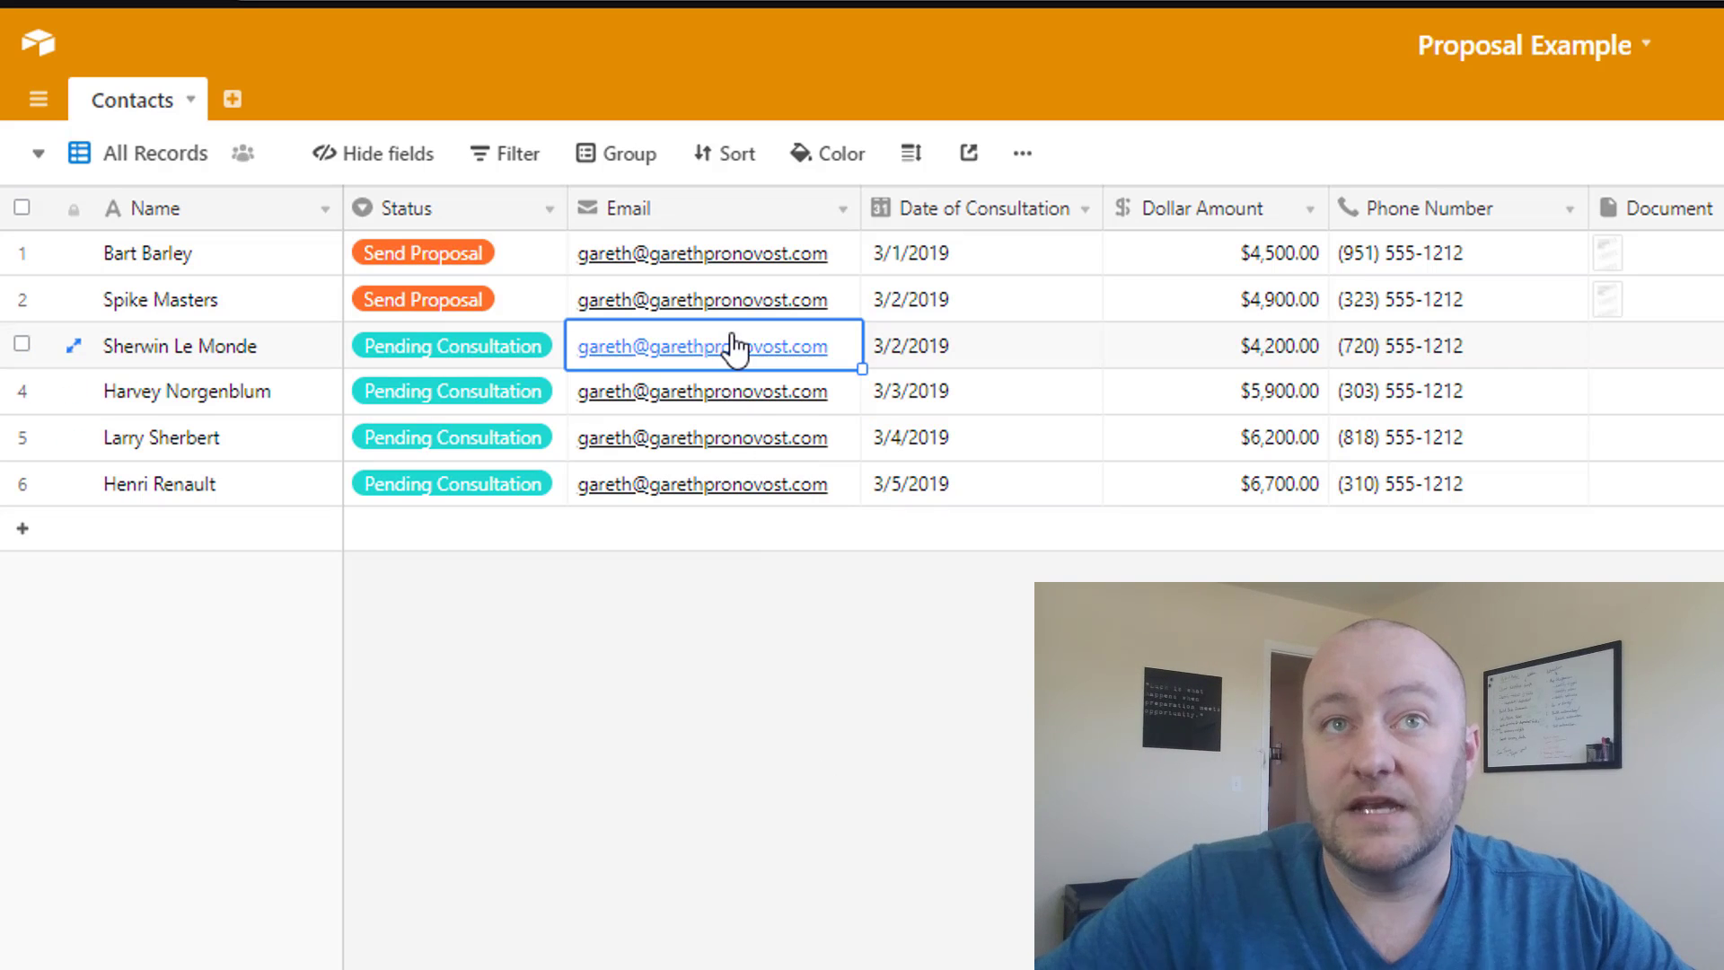
{"action": "left_click", "coordinate": [997, 317]}
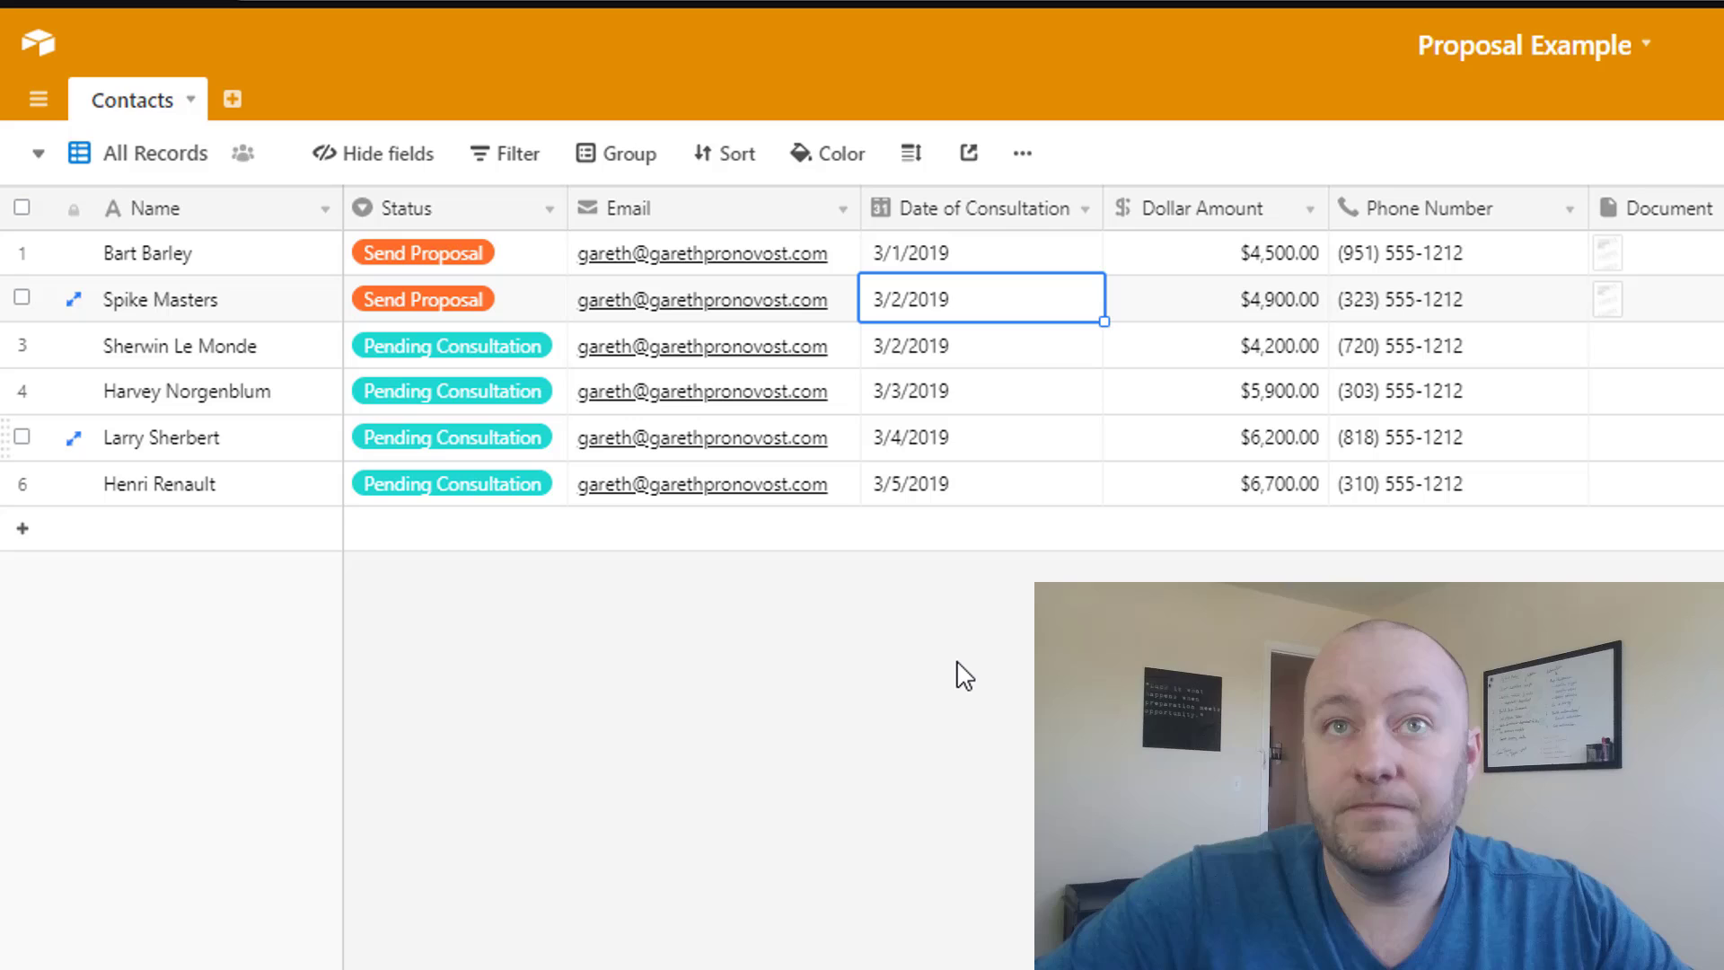
{"action": "left_click", "coordinate": [1233, 452]}
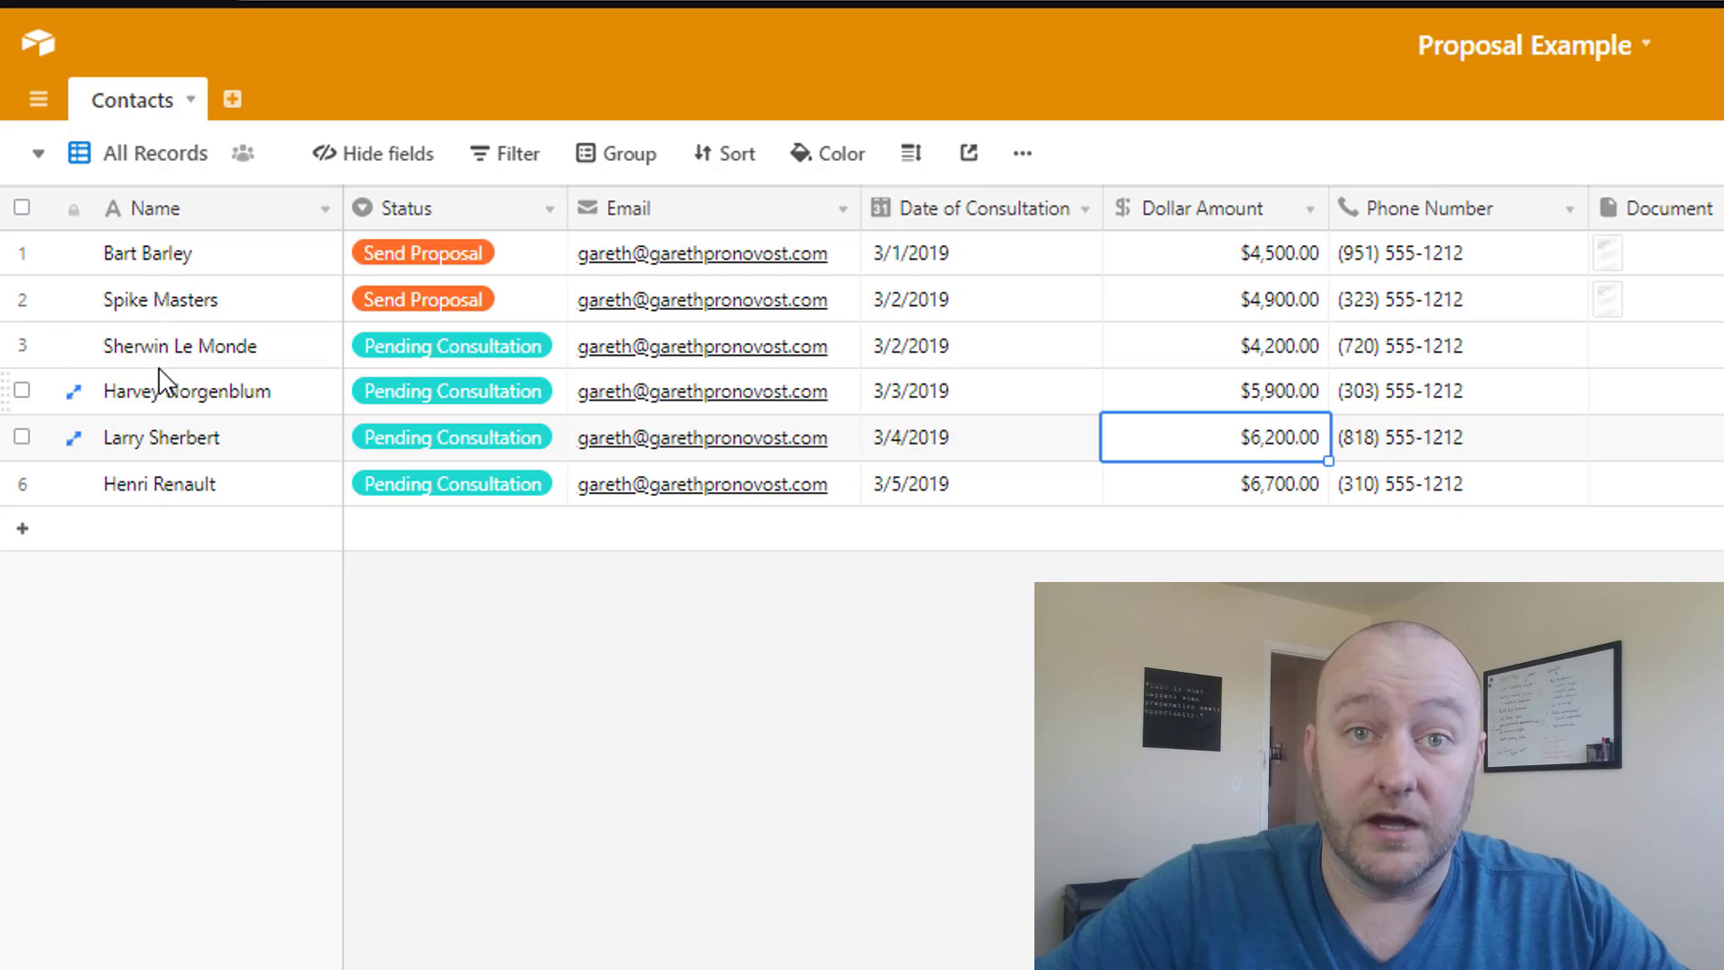
{"action": "left_click", "coordinate": [715, 708]}
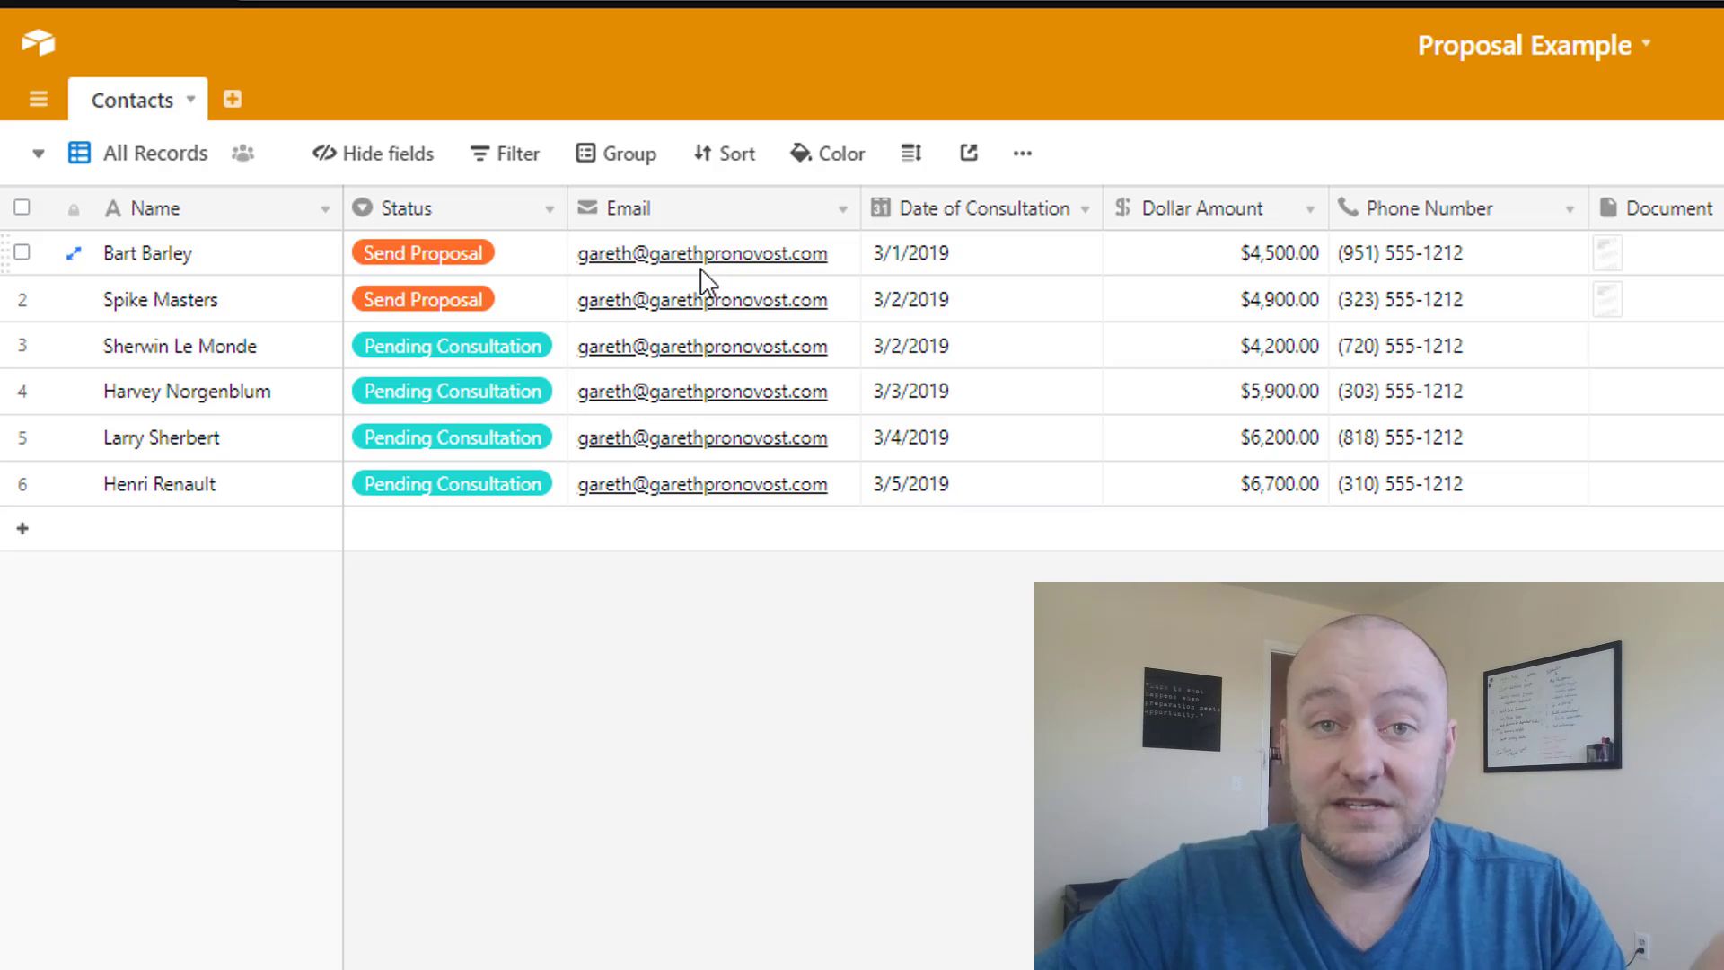
{"action": "left_click", "coordinate": [978, 354]}
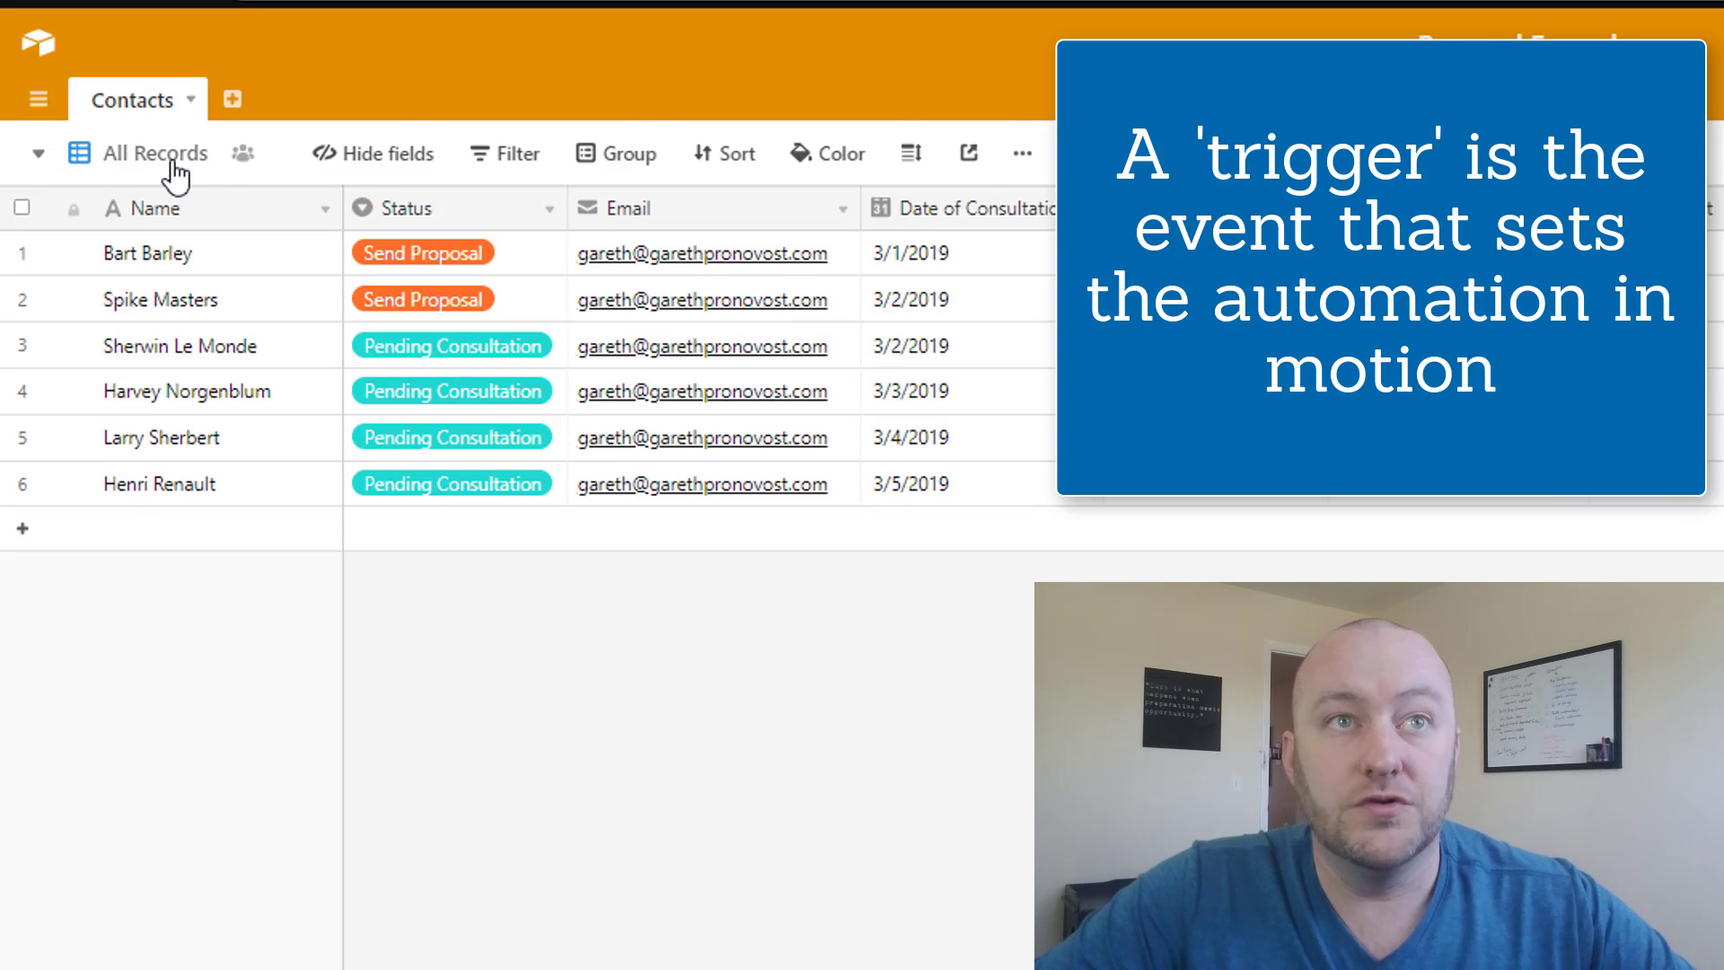
Show the Send Proposal view's 'Status is Send Proposal' filter, then return to All Records
{"action": "left_click", "coordinate": [169, 159]}
{"action": "left_click", "coordinate": [204, 292]}
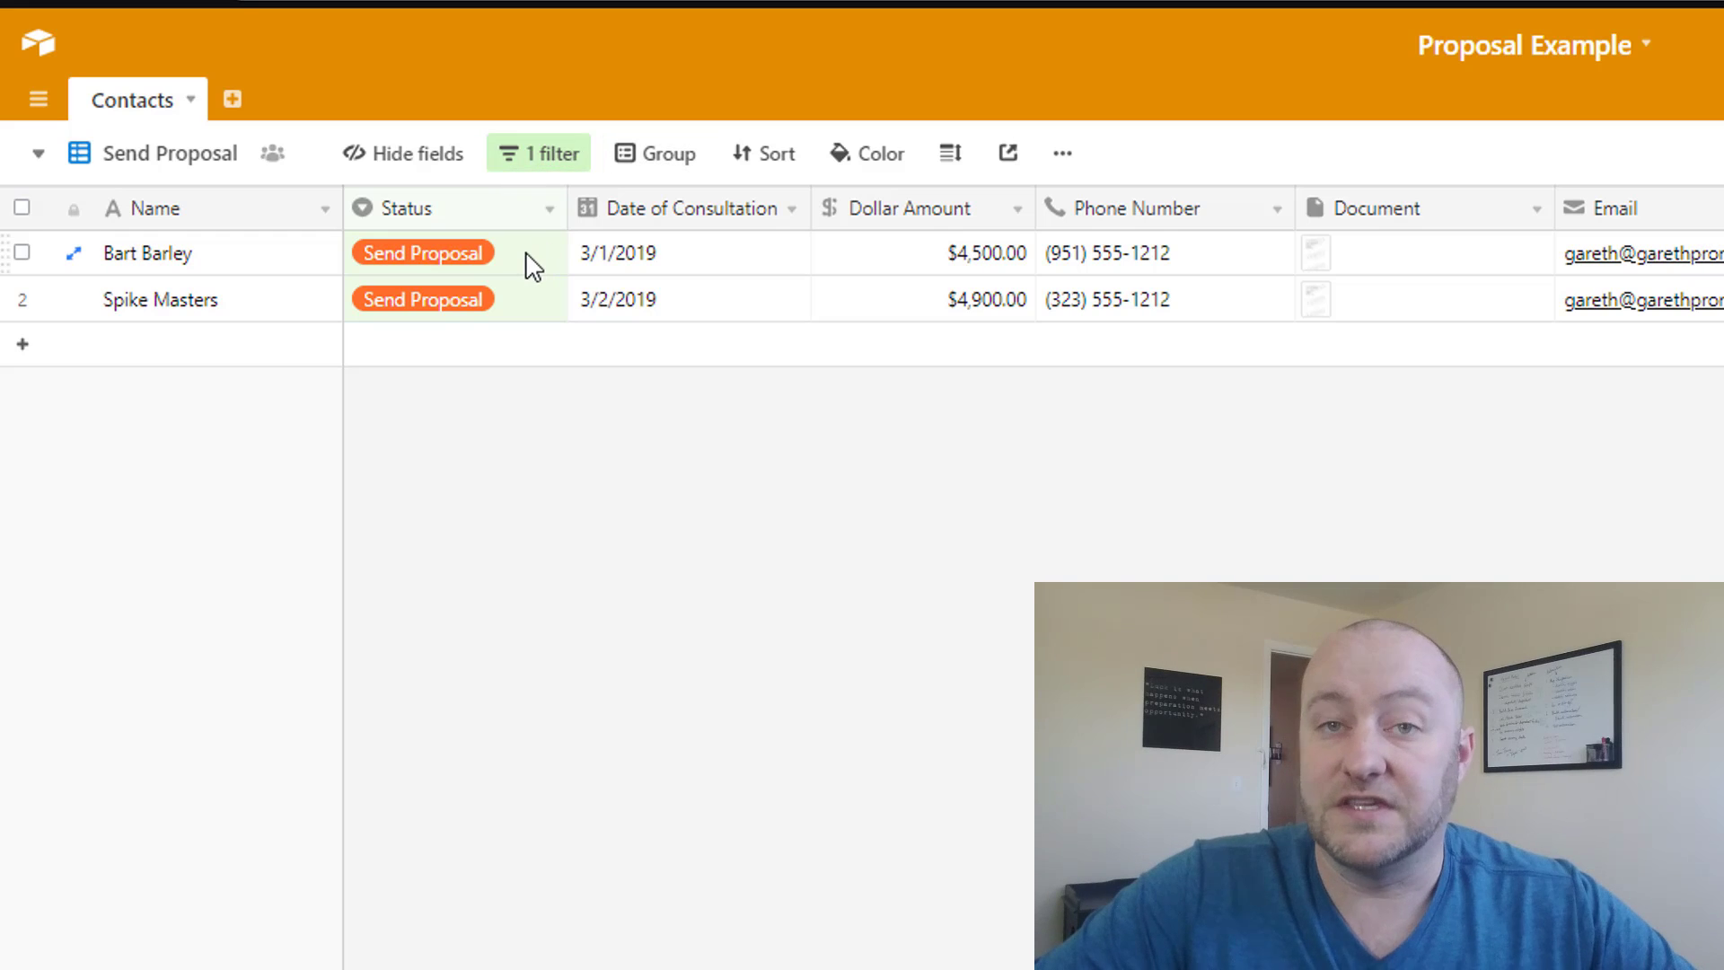
{"action": "left_click", "coordinate": [564, 155]}
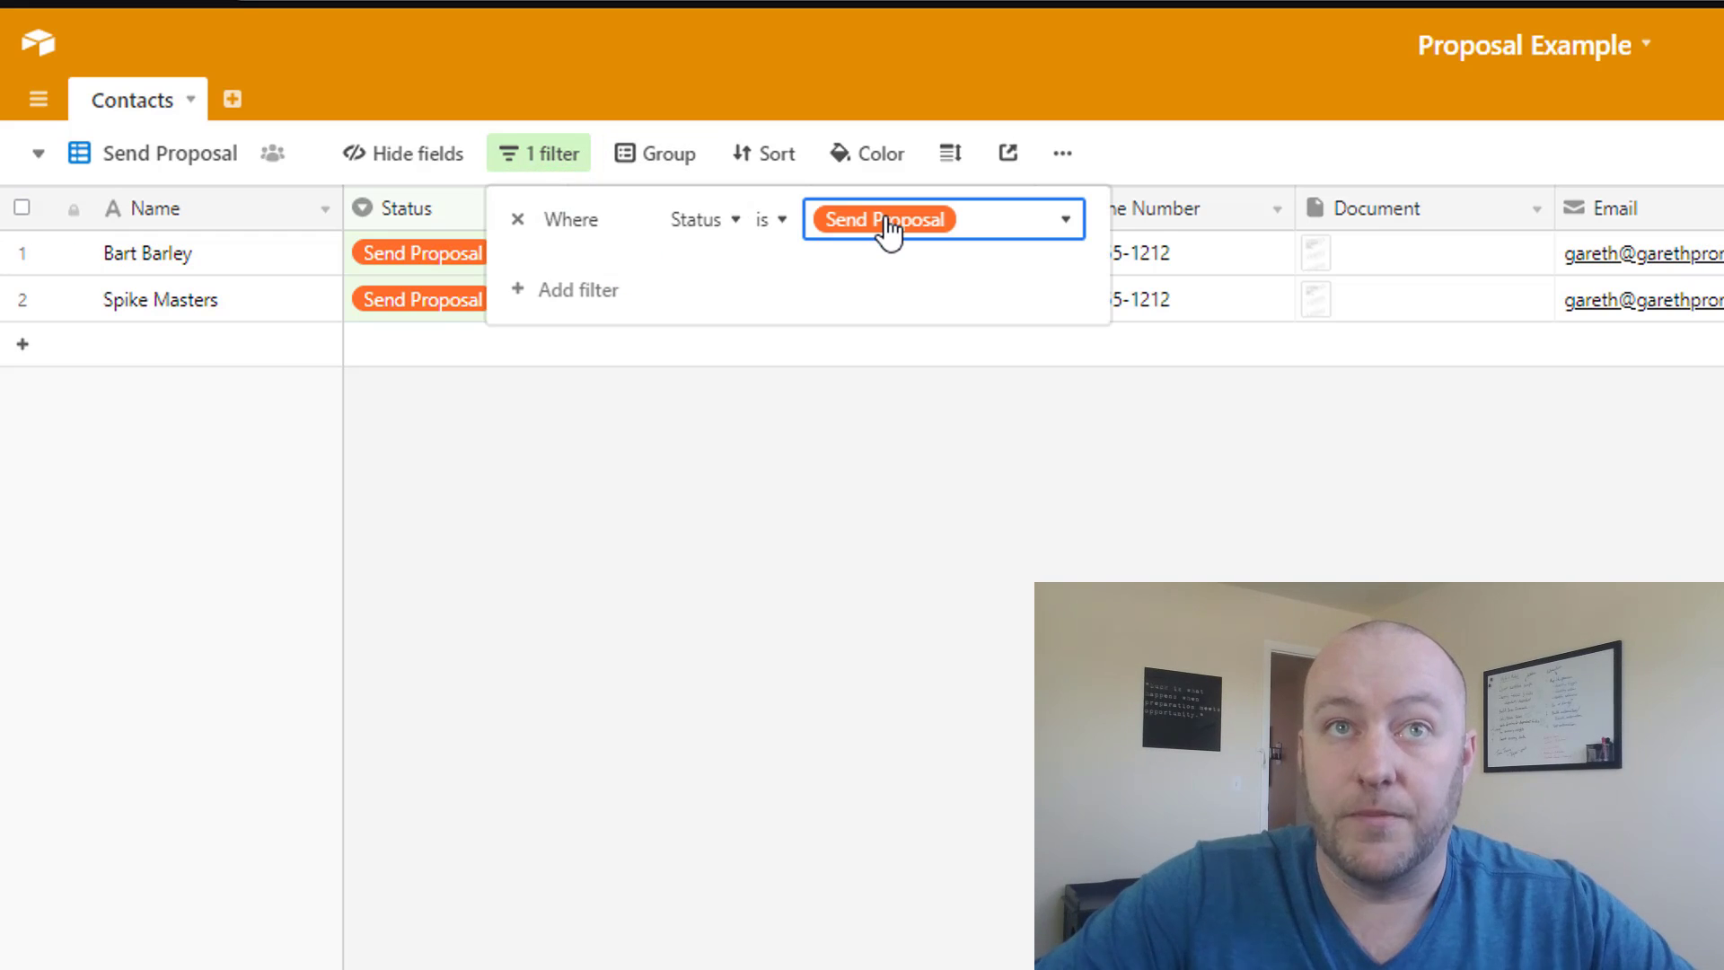
{"action": "left_click", "coordinate": [327, 192]}
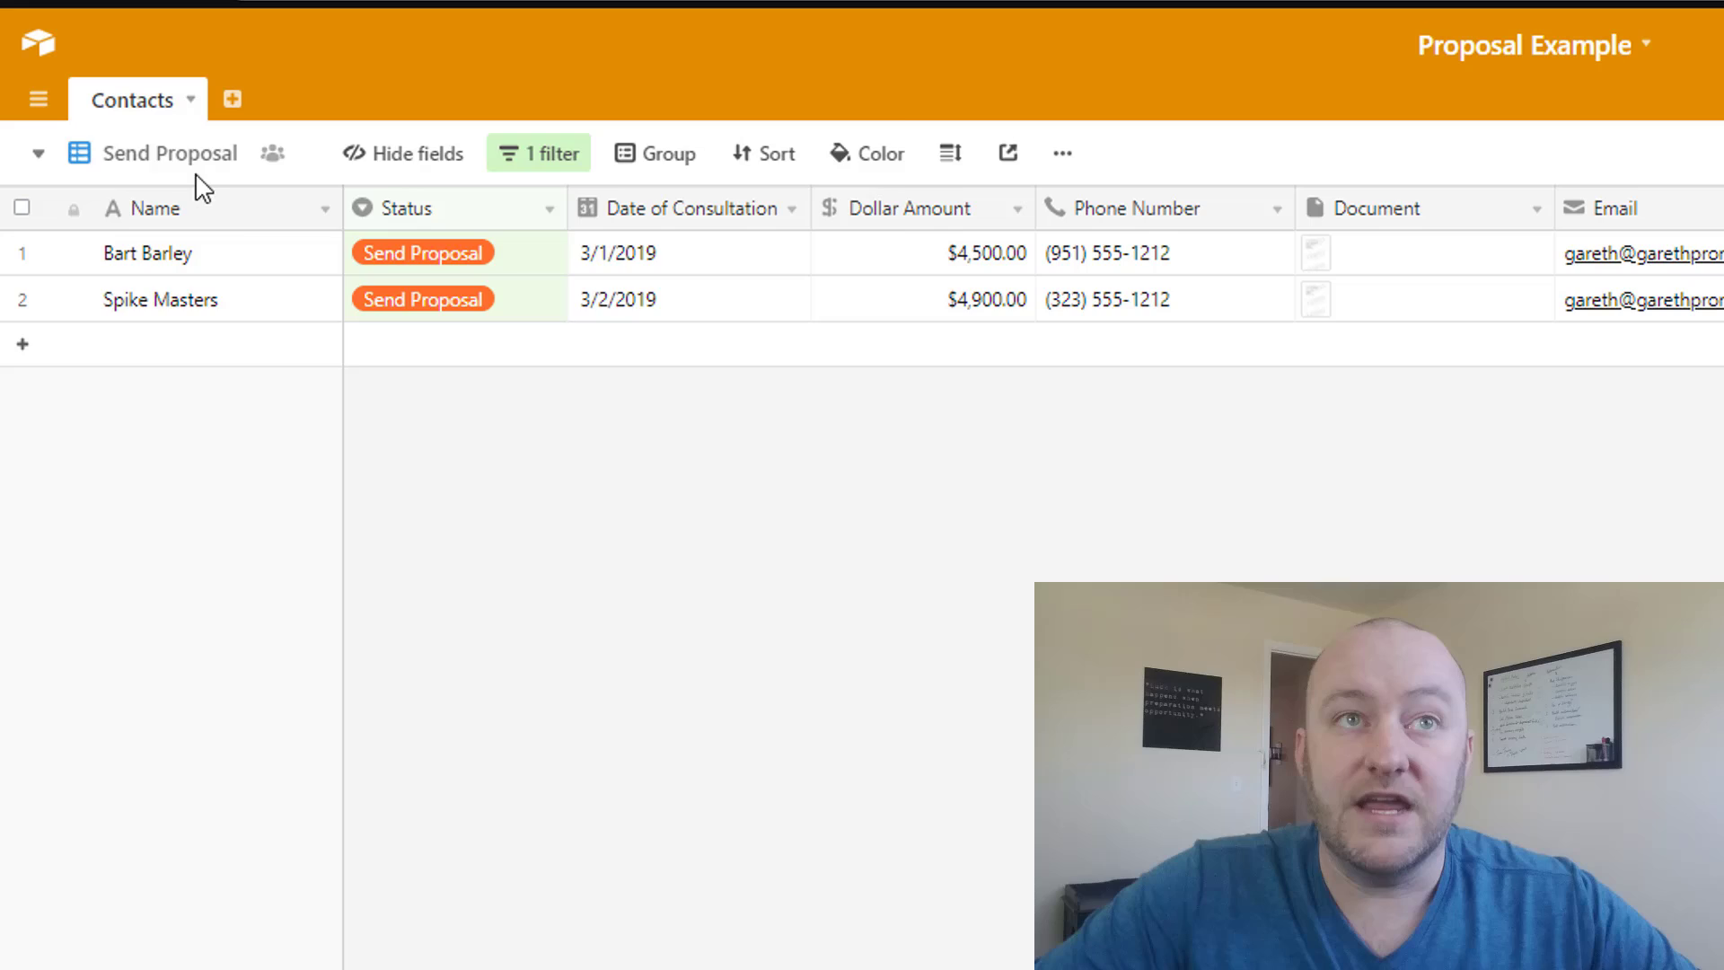
{"action": "left_click", "coordinate": [175, 154]}
{"action": "left_click", "coordinate": [237, 232]}
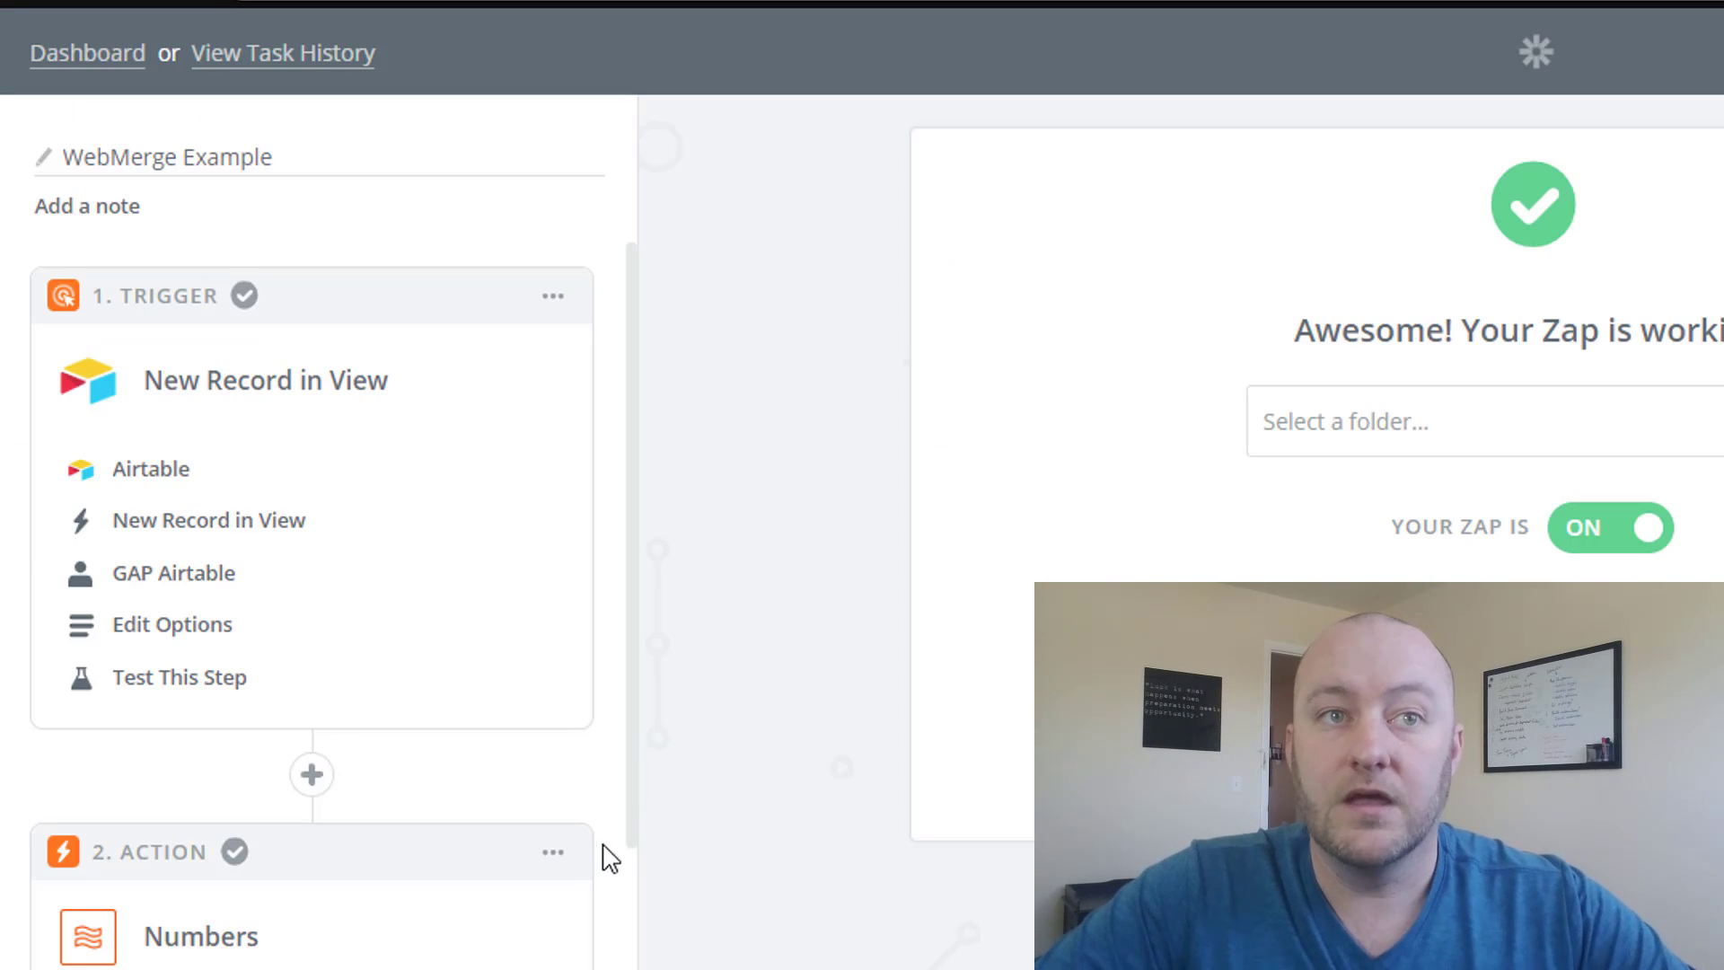
Review the Formatter Numbers step, then open the WebMerge Create Document Merge step
{"action": "scroll", "coordinate": [203, 935], "scroll_direction": "down", "scroll_amount": 8}
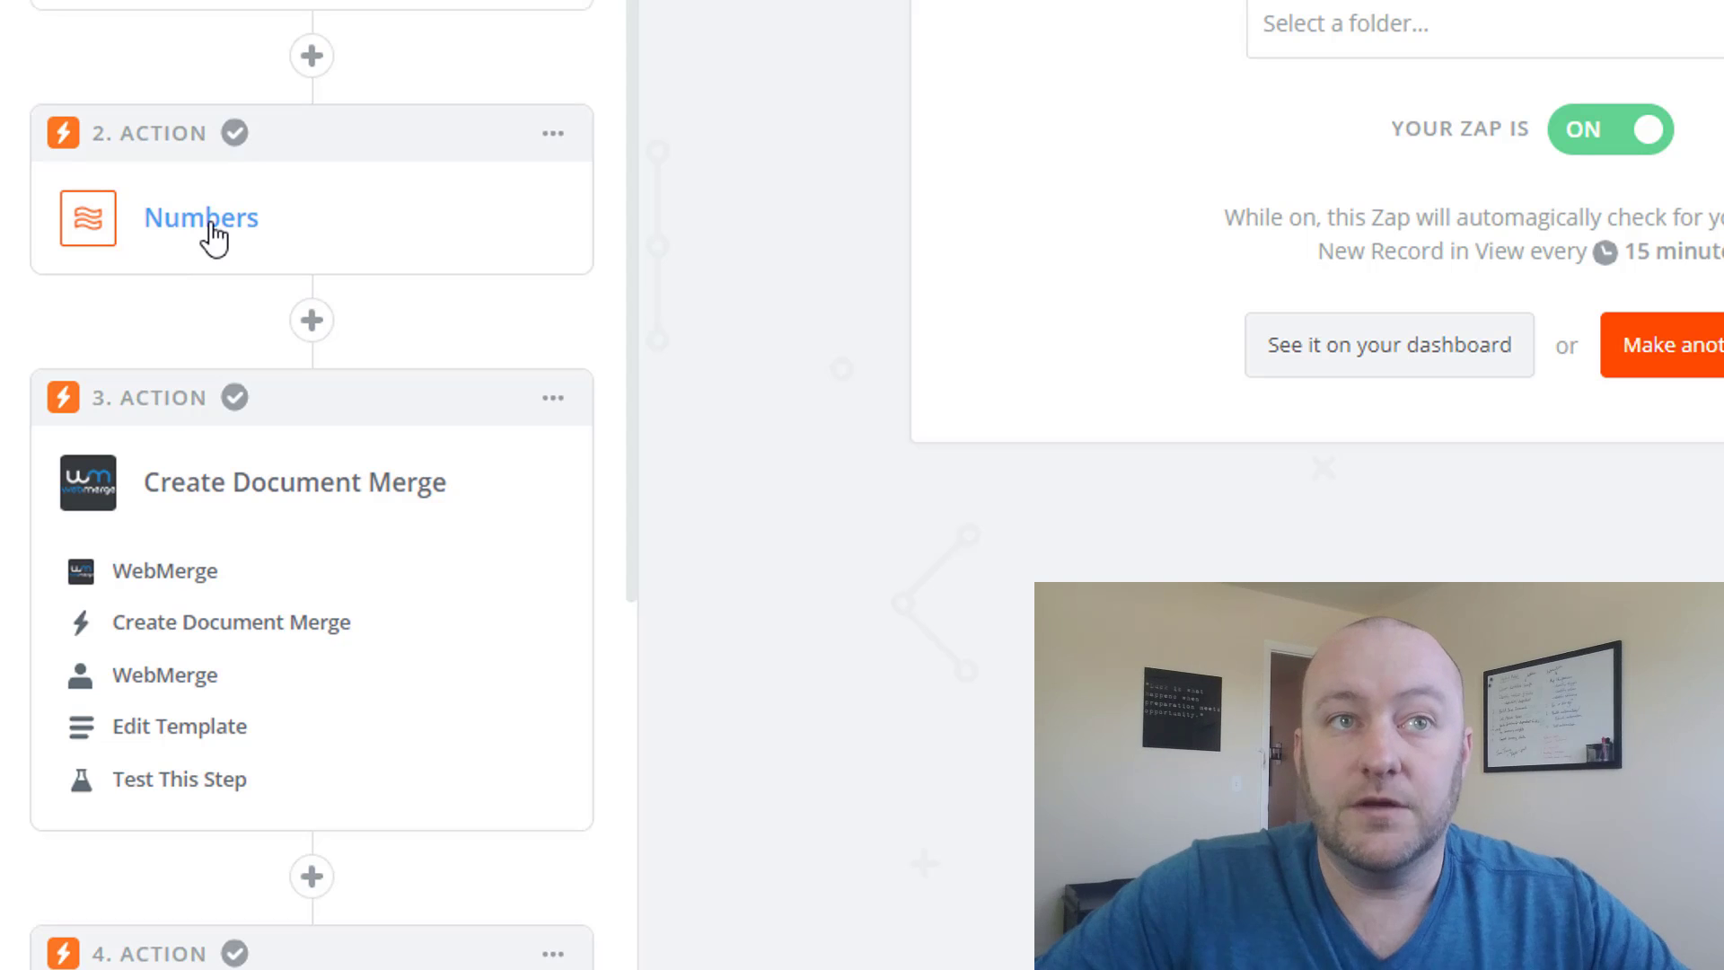
{"action": "left_click", "coordinate": [210, 226]}
{"action": "left_click", "coordinate": [166, 413]}
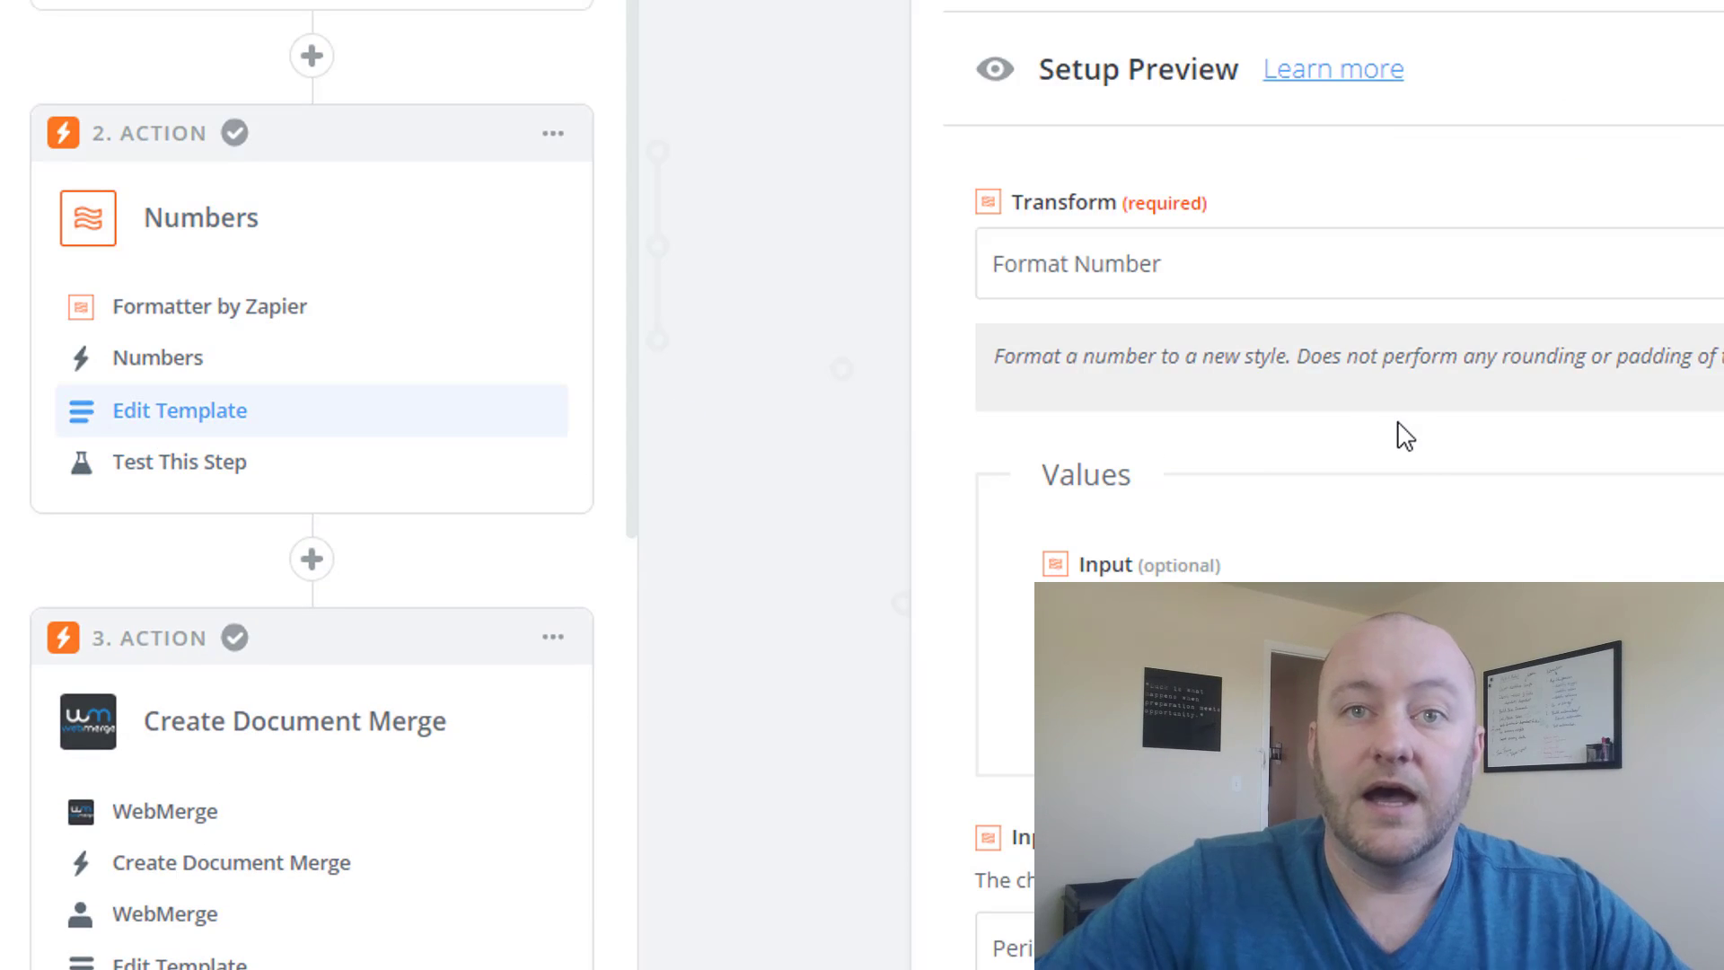
{"action": "scroll", "coordinate": [1347, 269], "scroll_direction": "down", "scroll_amount": 5}
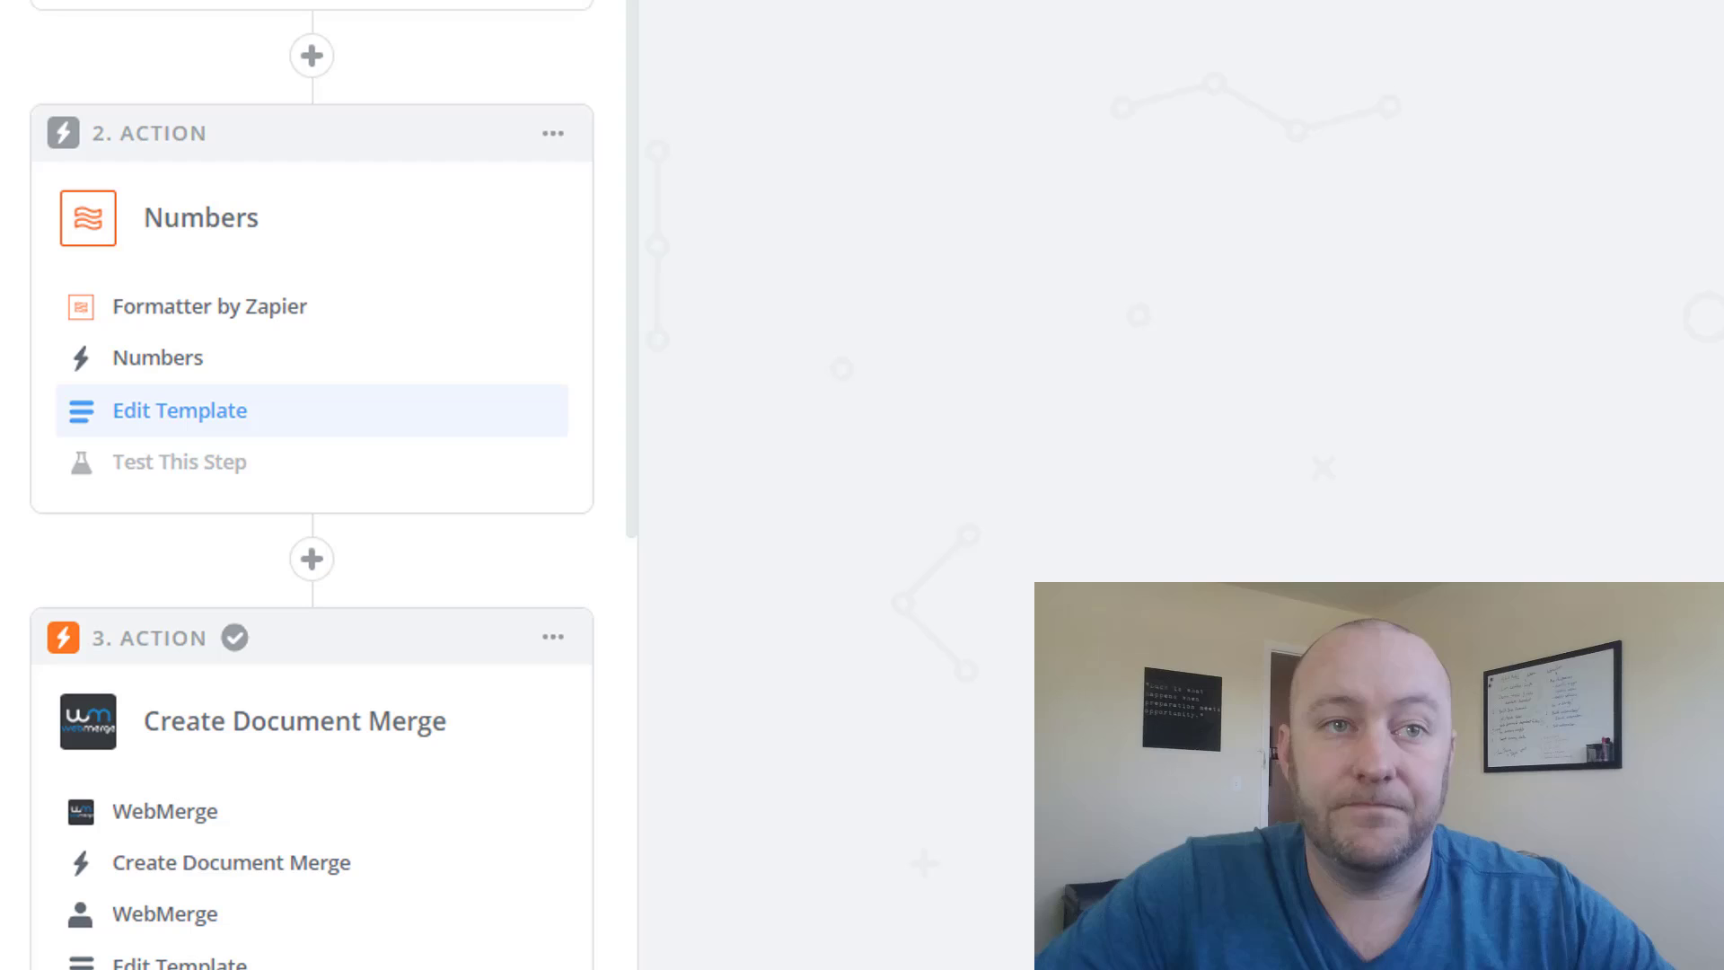
{"action": "scroll", "coordinate": [328, 558], "scroll_direction": "down", "scroll_amount": 3}
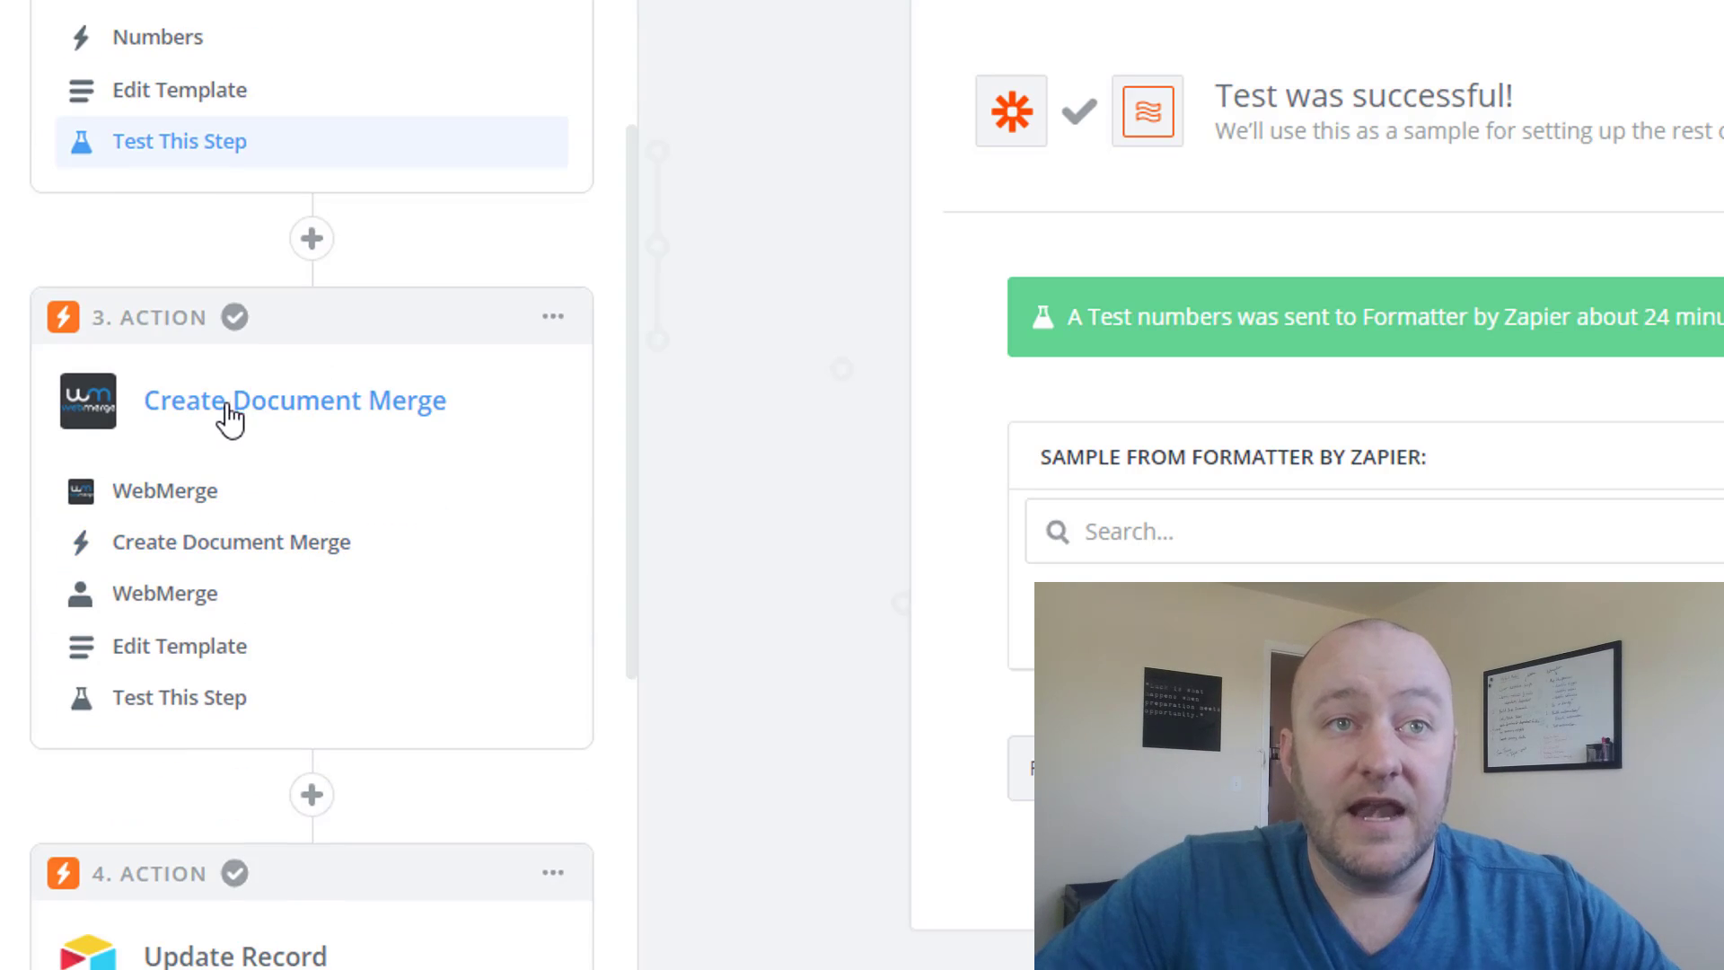
{"action": "left_click", "coordinate": [184, 656]}
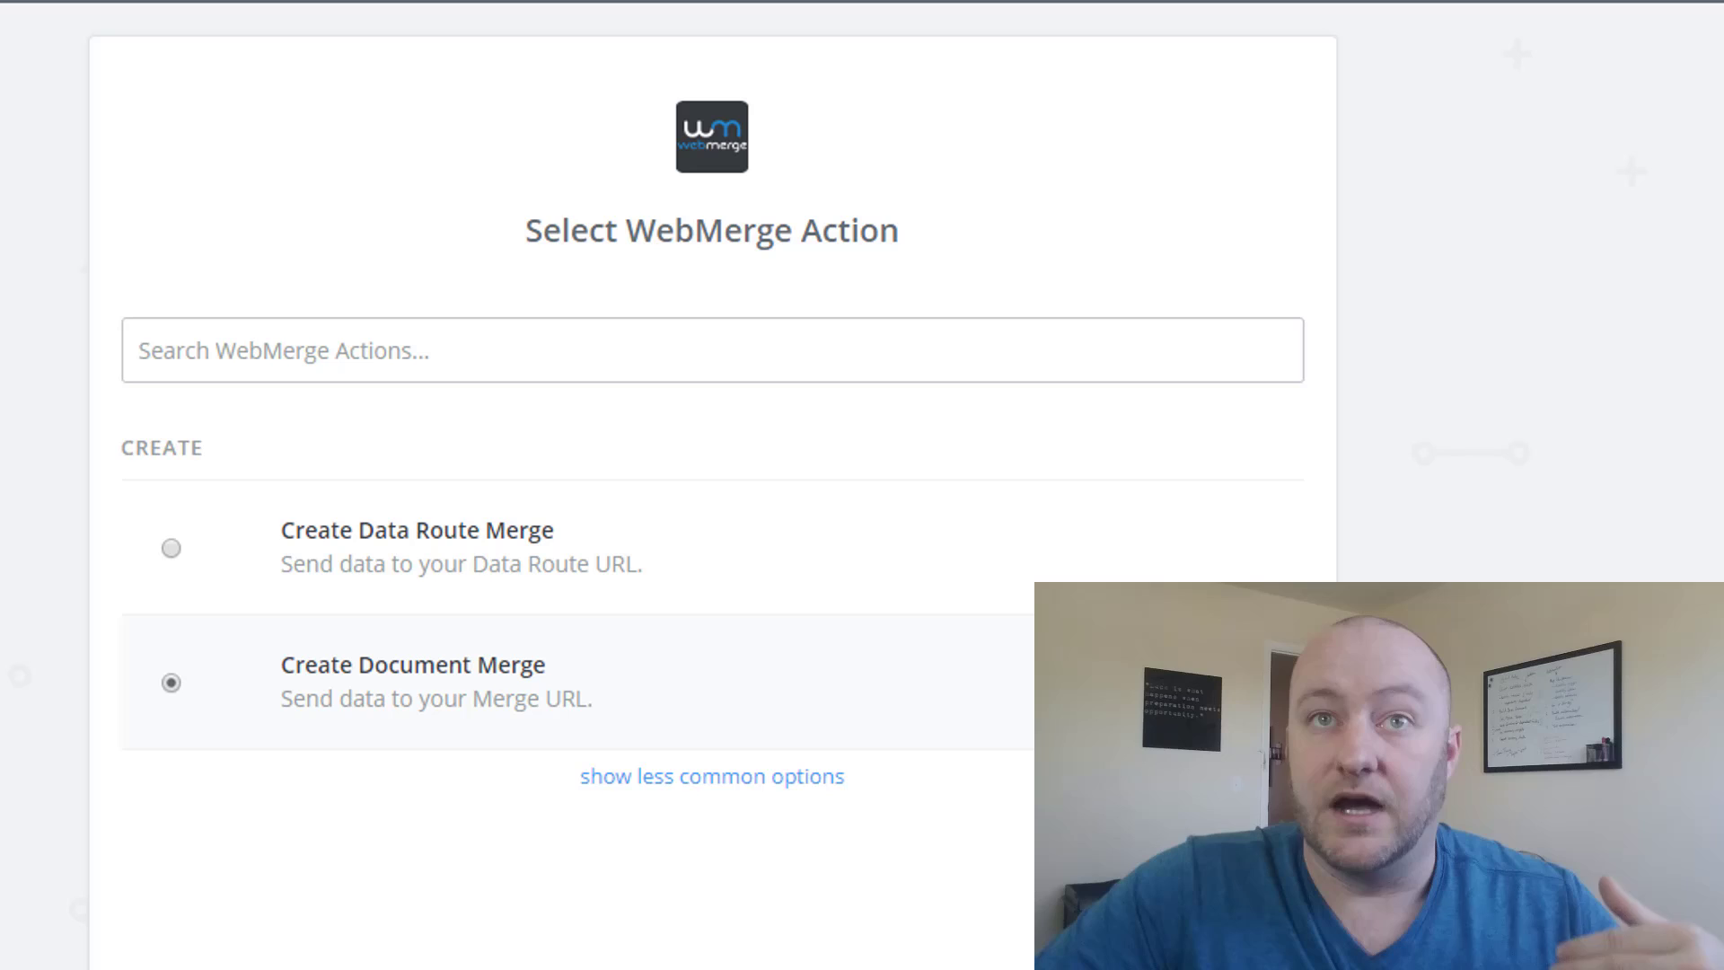
Check the WebMerge action, account, WebMerge Example document, field mappings and successful test
{"action": "left_click", "coordinate": [774, 771]}
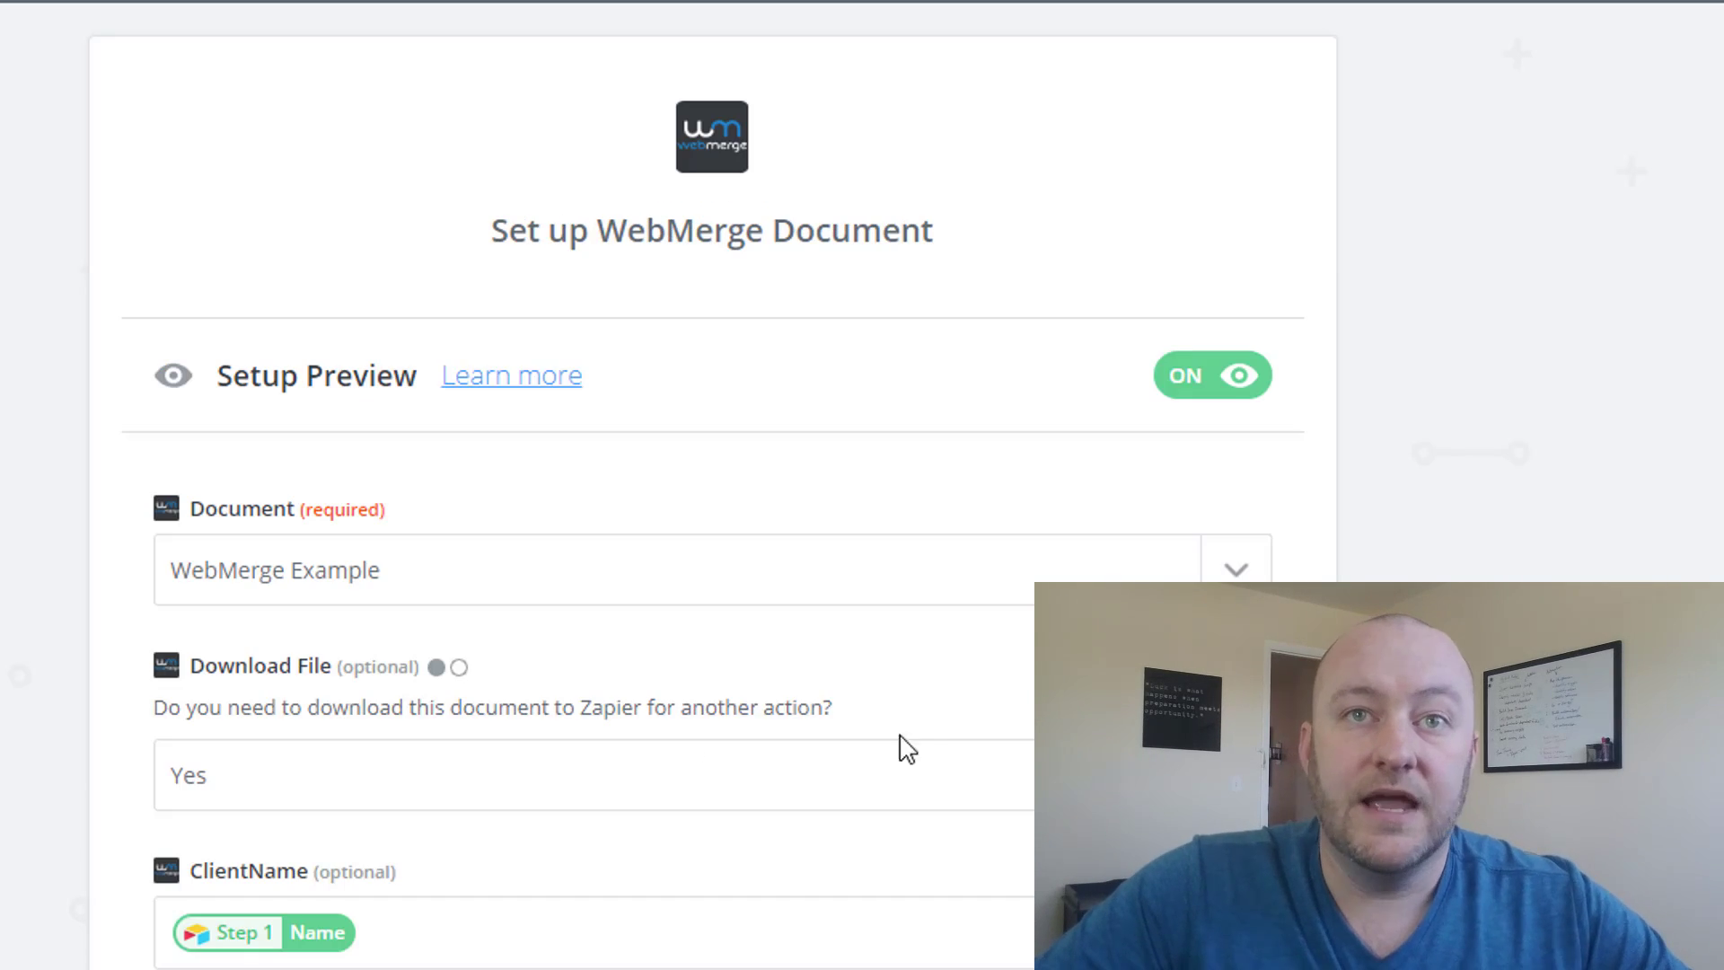
{"action": "scroll", "coordinate": [1585, 519], "scroll_direction": "down", "scroll_amount": 3}
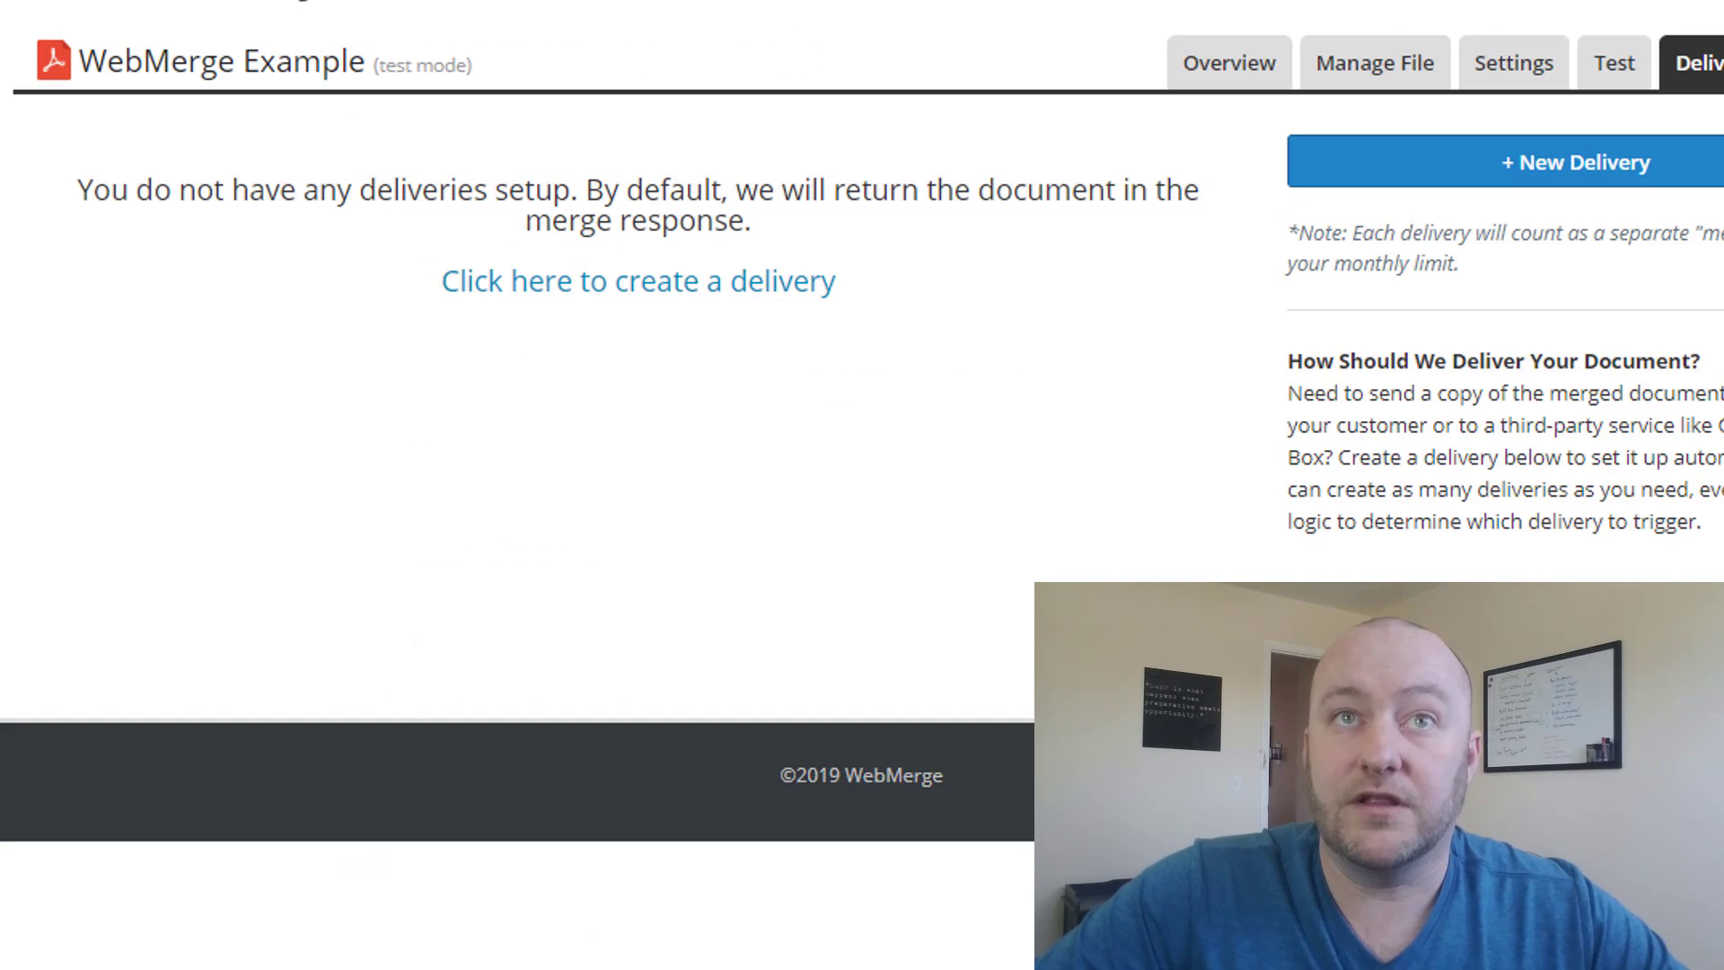
{"action": "left_click", "coordinate": [353, 11]}
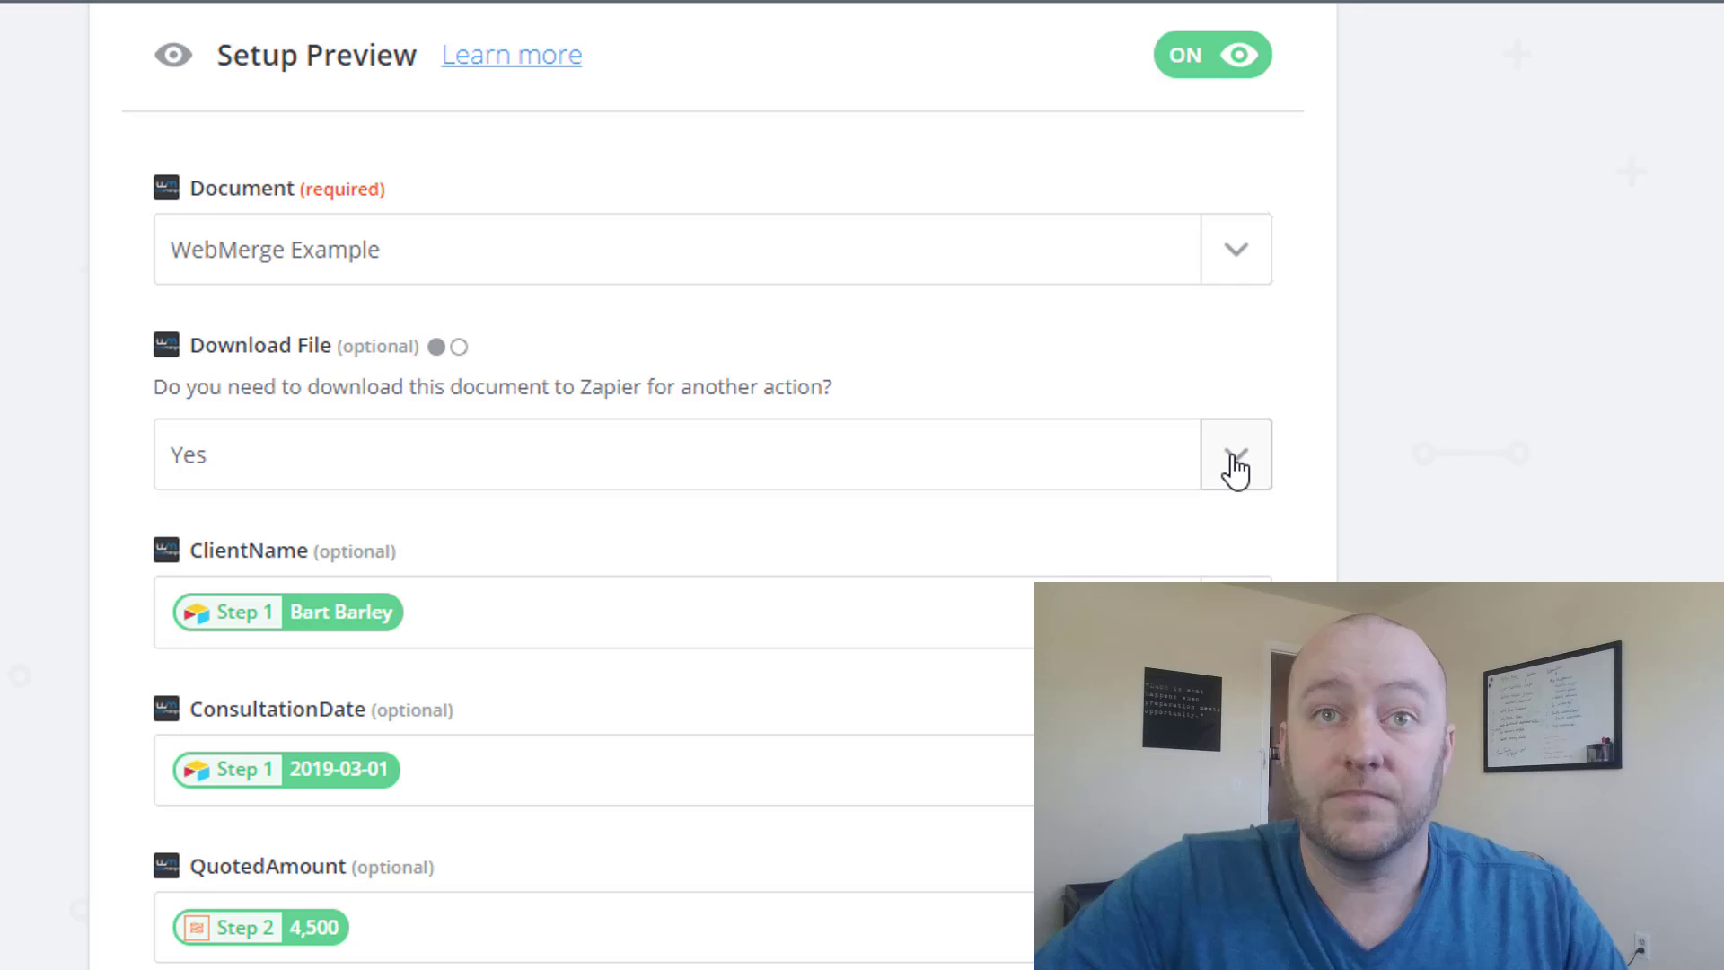
{"action": "scroll", "coordinate": [1531, 473], "scroll_direction": "down", "scroll_amount": 1}
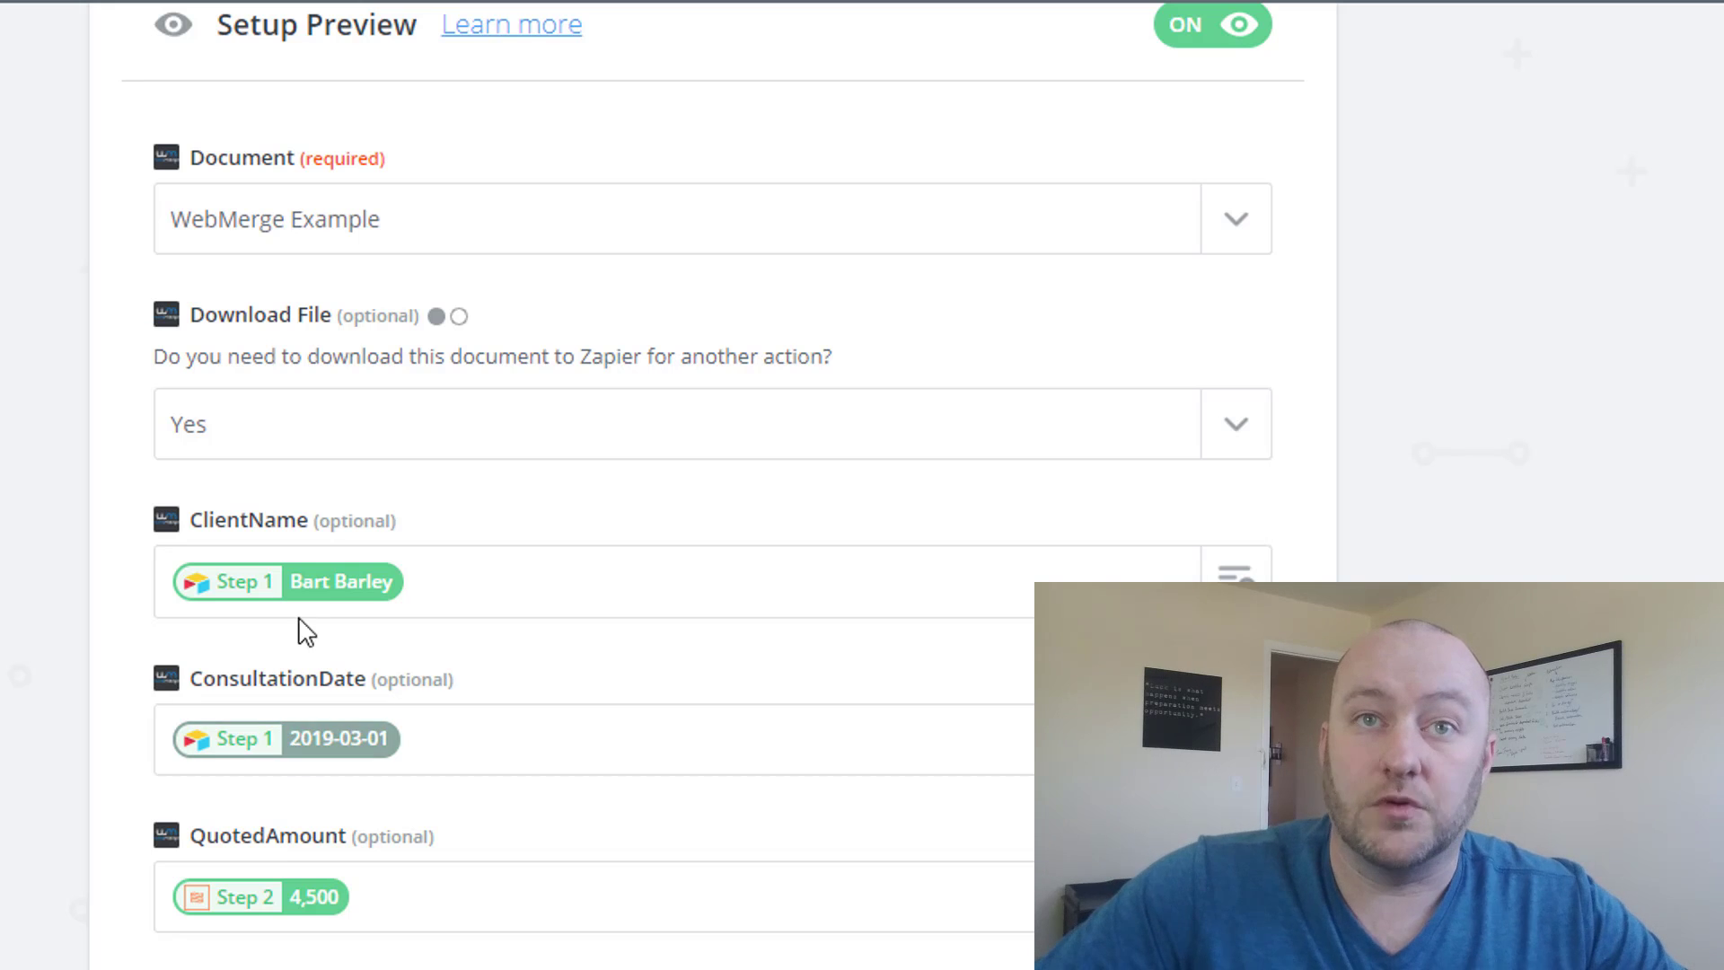
{"action": "scroll", "coordinate": [335, 623], "scroll_direction": "down", "scroll_amount": 3}
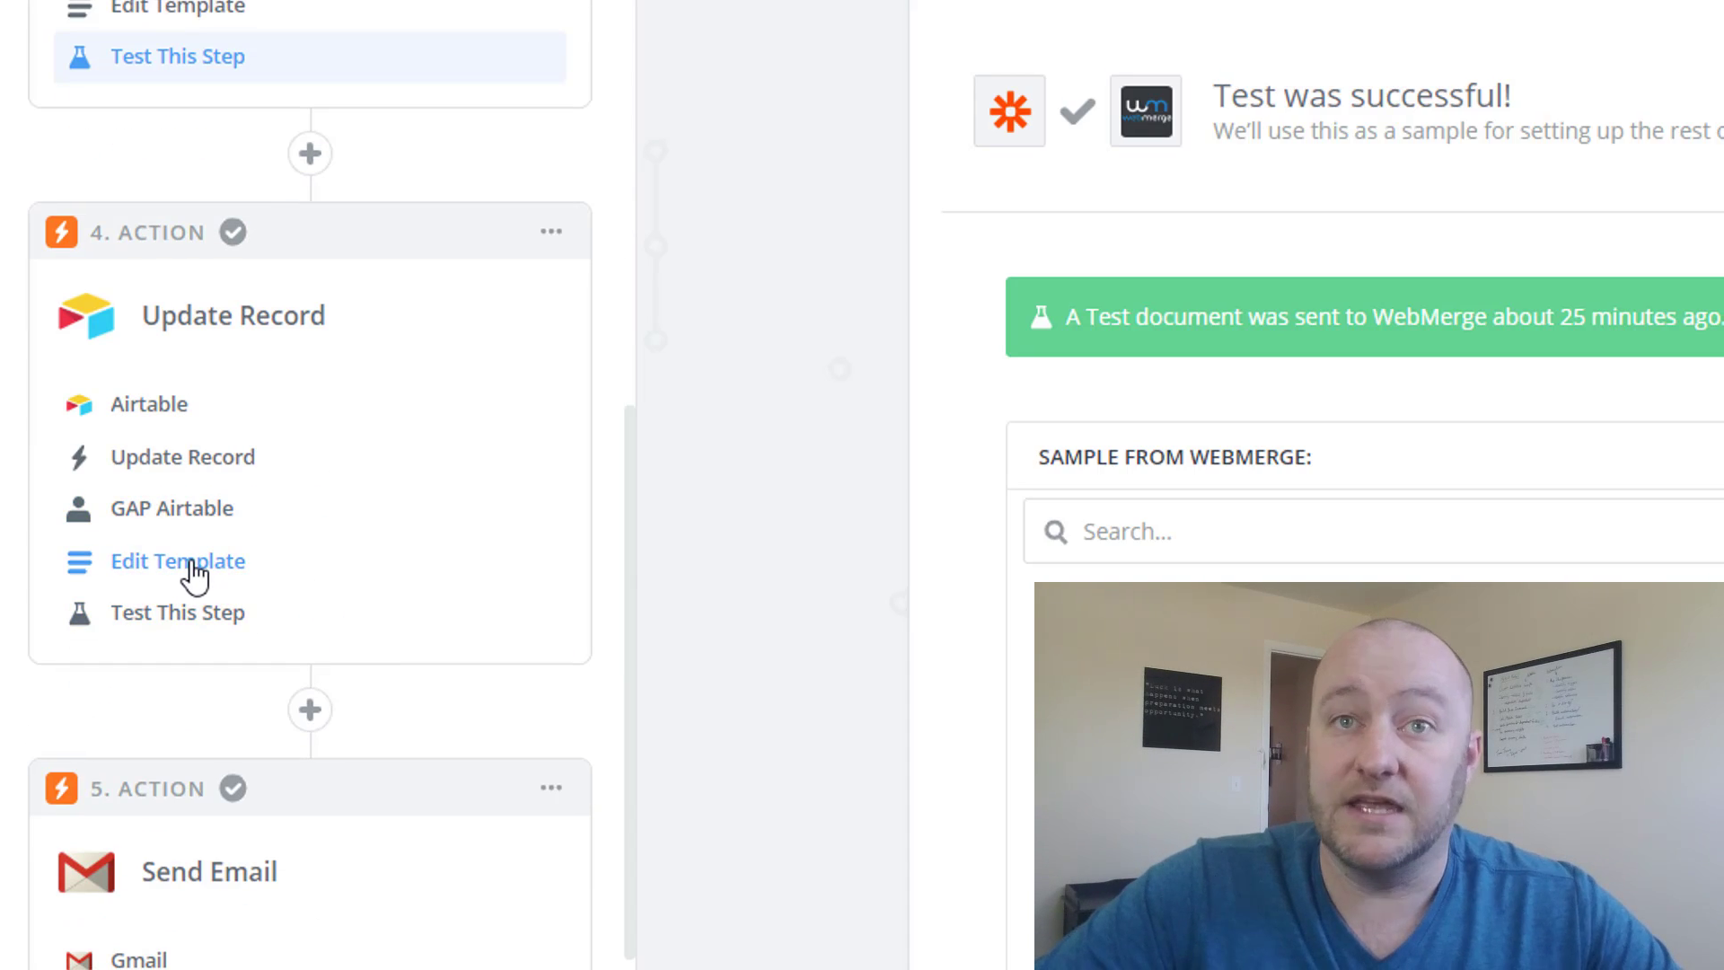
Inspect the Update Record step's Document field, mapped to the step 3 PDF URL
{"action": "left_click", "coordinate": [196, 575]}
{"action": "scroll", "coordinate": [11, 549], "scroll_direction": "down", "scroll_amount": 10}
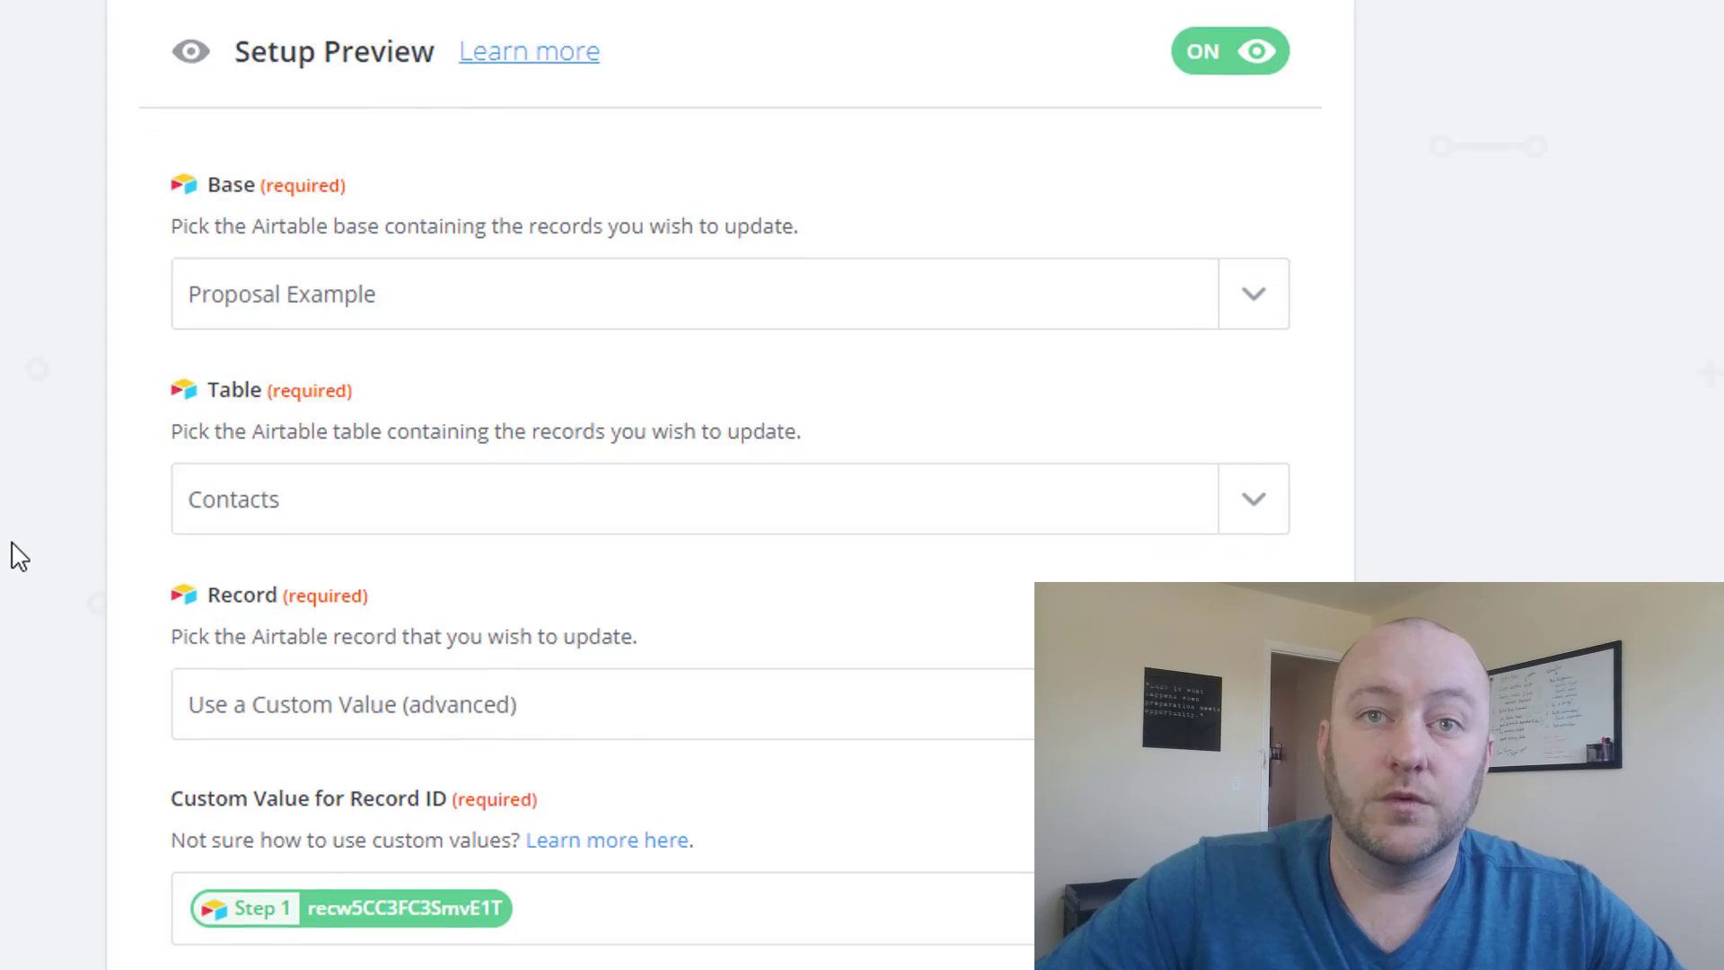
{"action": "scroll", "coordinate": [681, 99], "scroll_direction": "up", "scroll_amount": 2}
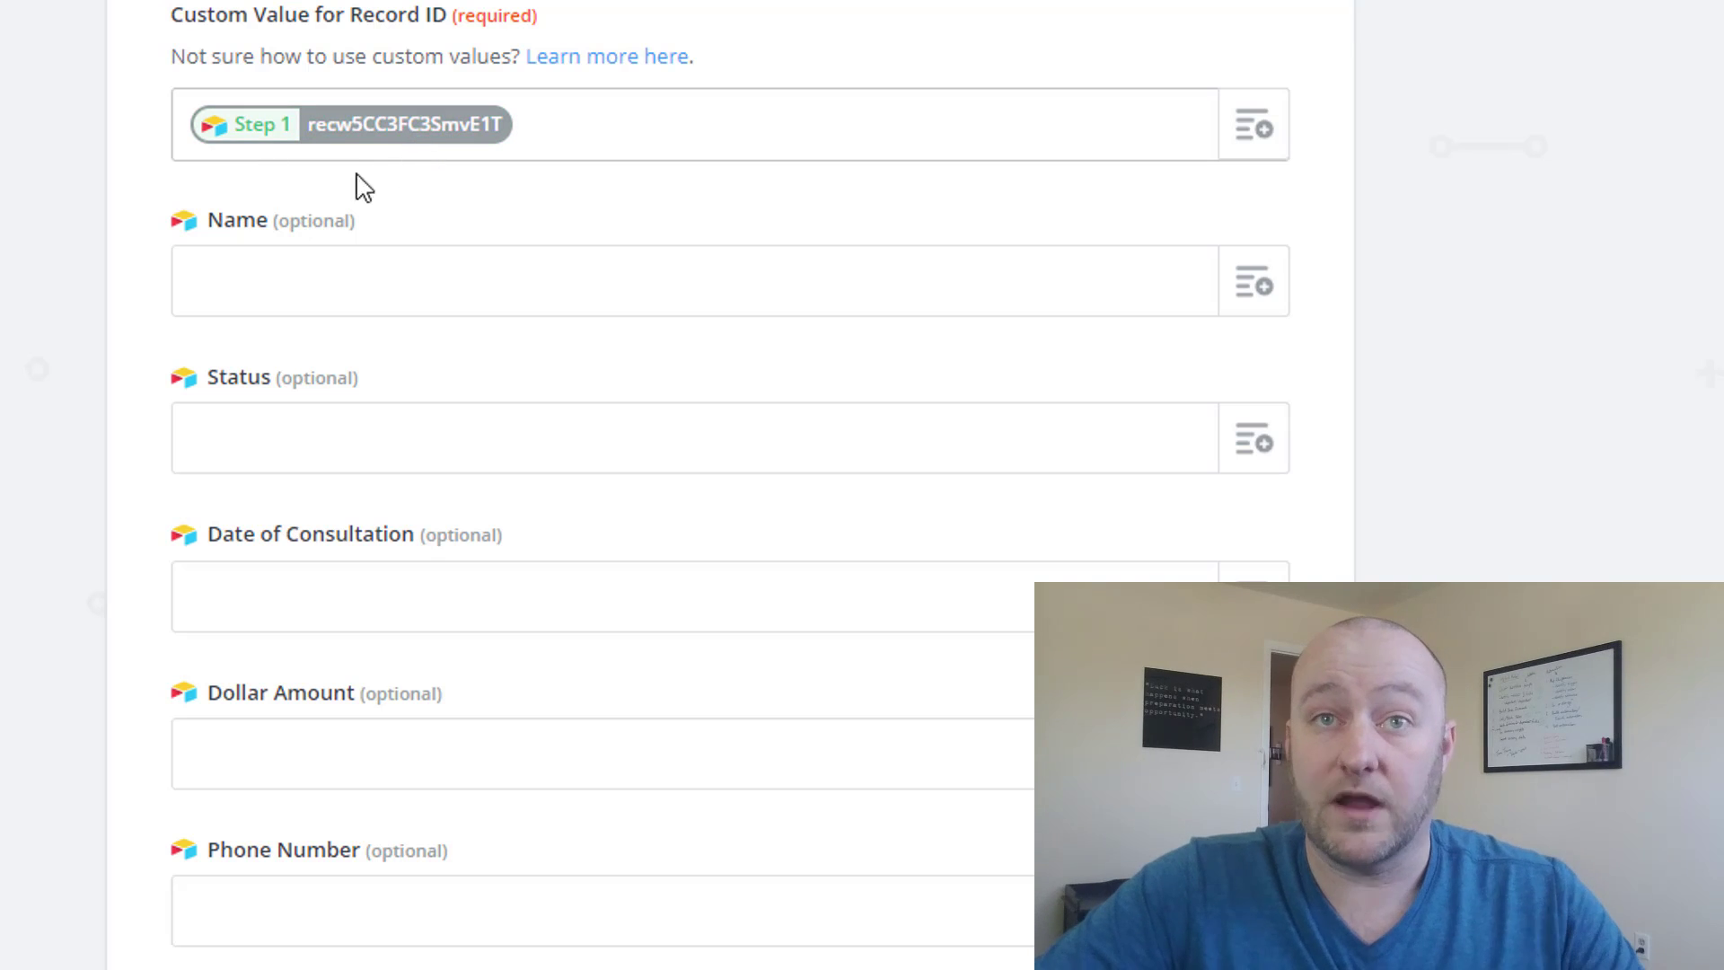
{"action": "scroll", "coordinate": [819, 191], "scroll_direction": "down", "scroll_amount": 4}
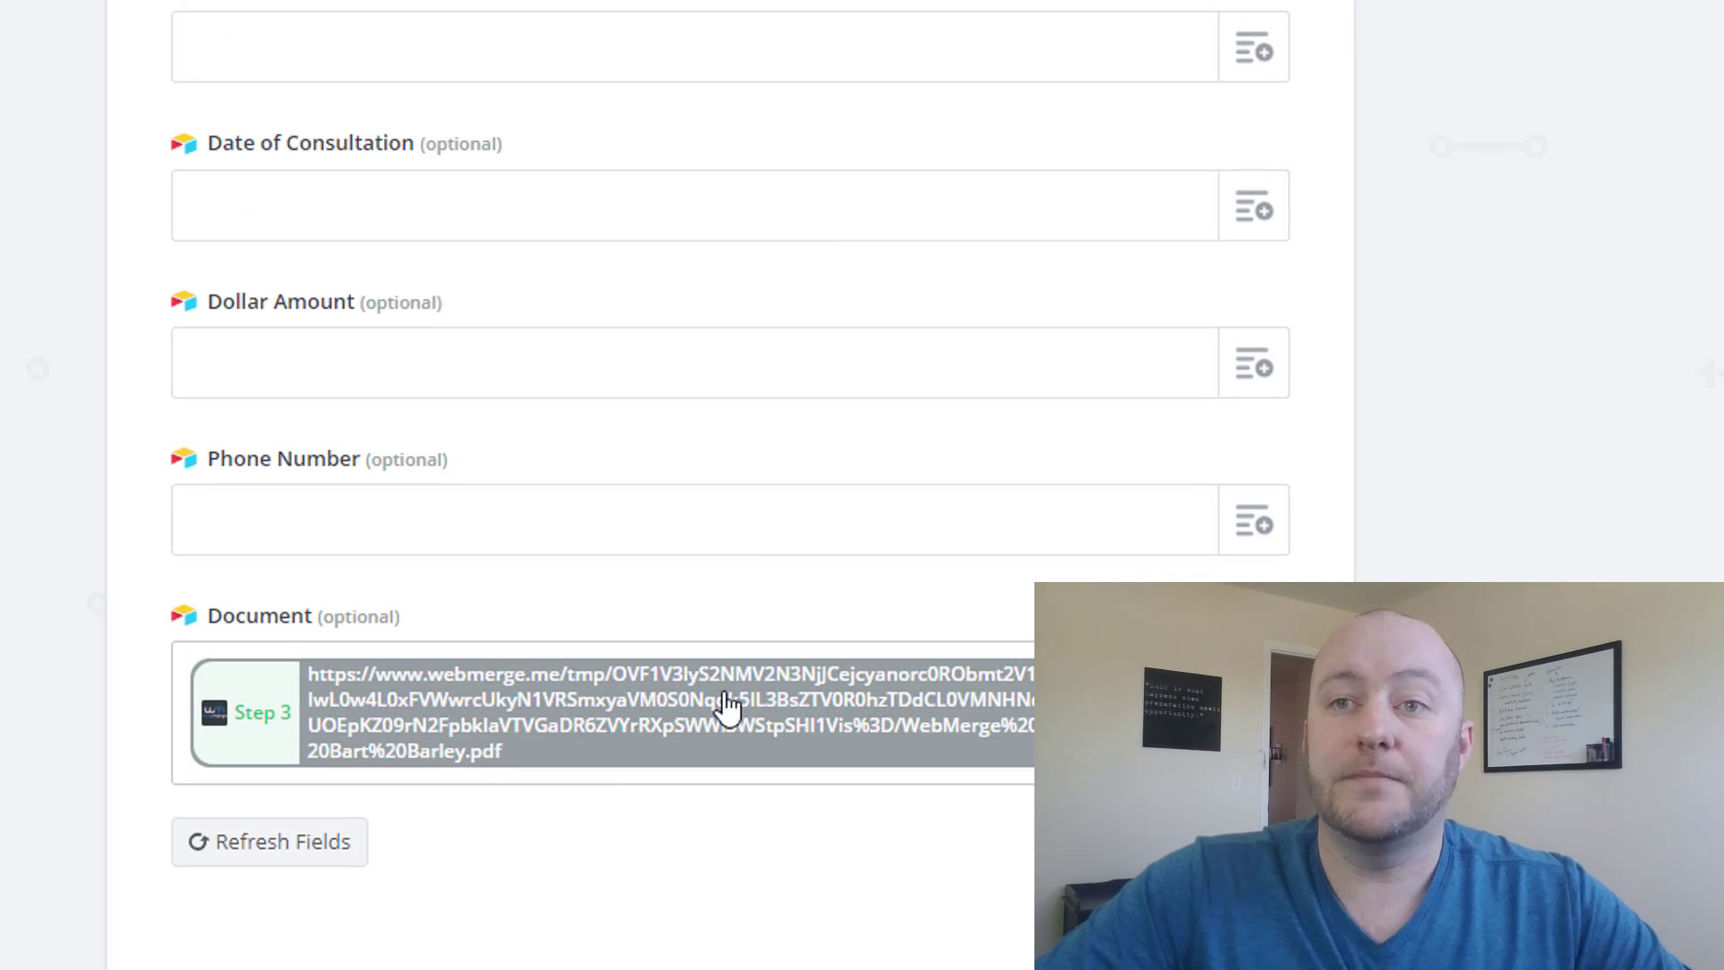
{"action": "left_click", "coordinate": [642, 774]}
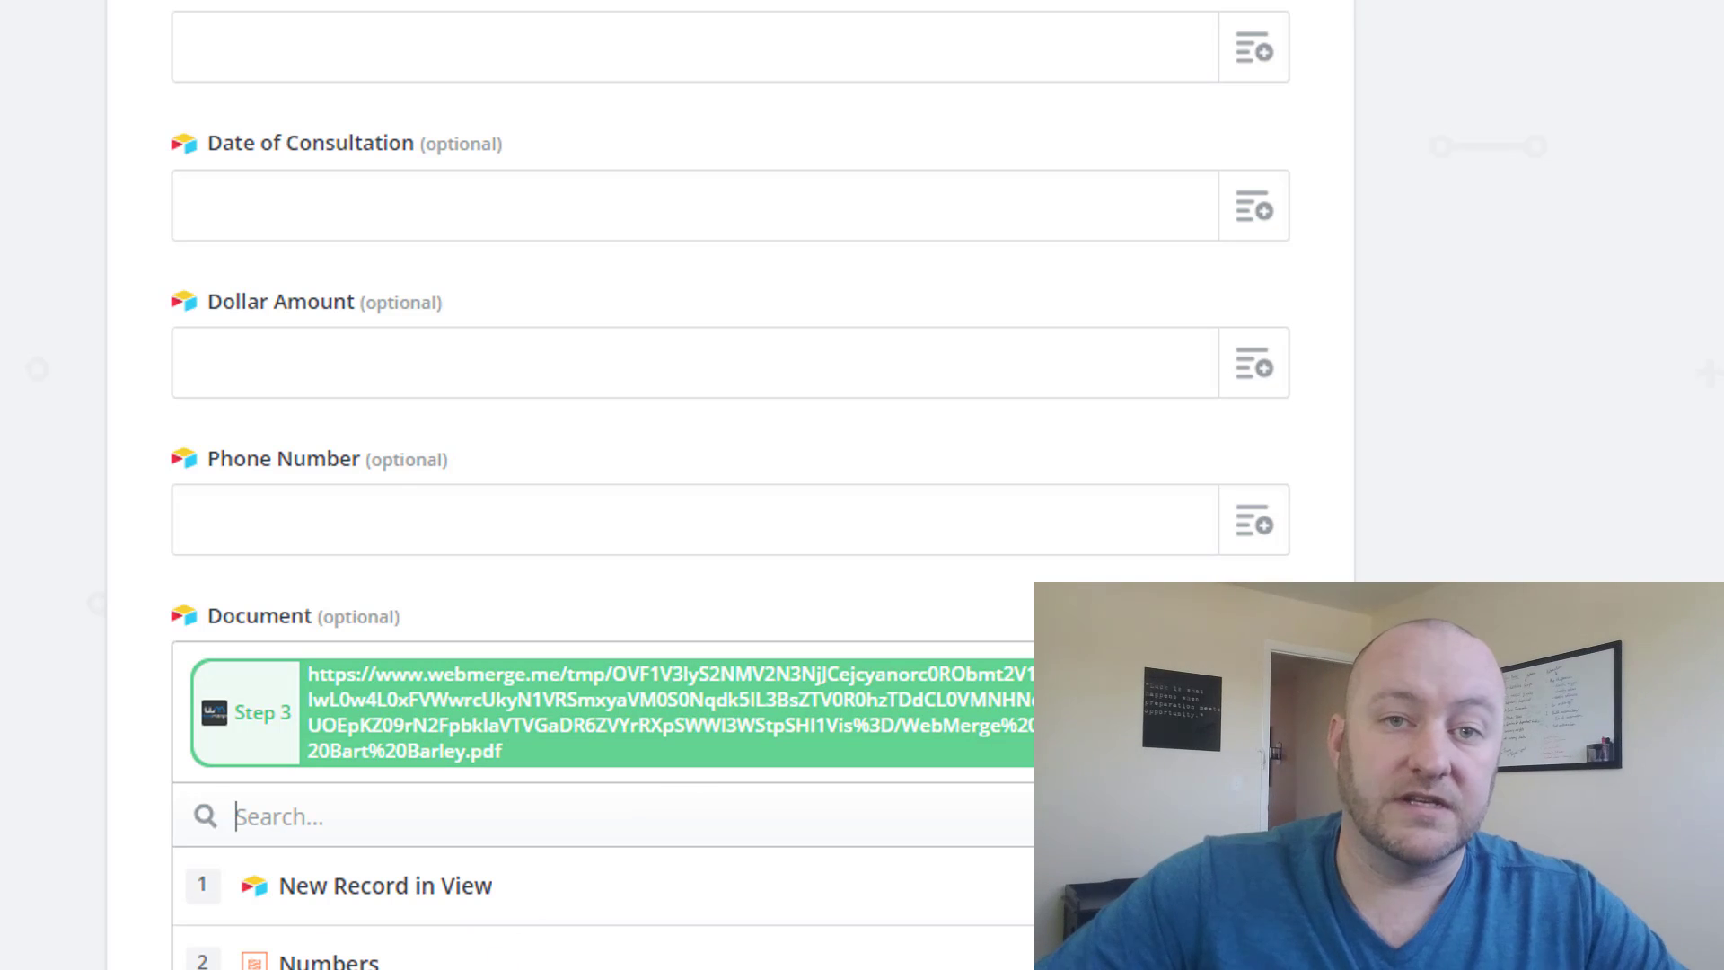
{"action": "scroll", "coordinate": [486, 941], "scroll_direction": "down", "scroll_amount": 5}
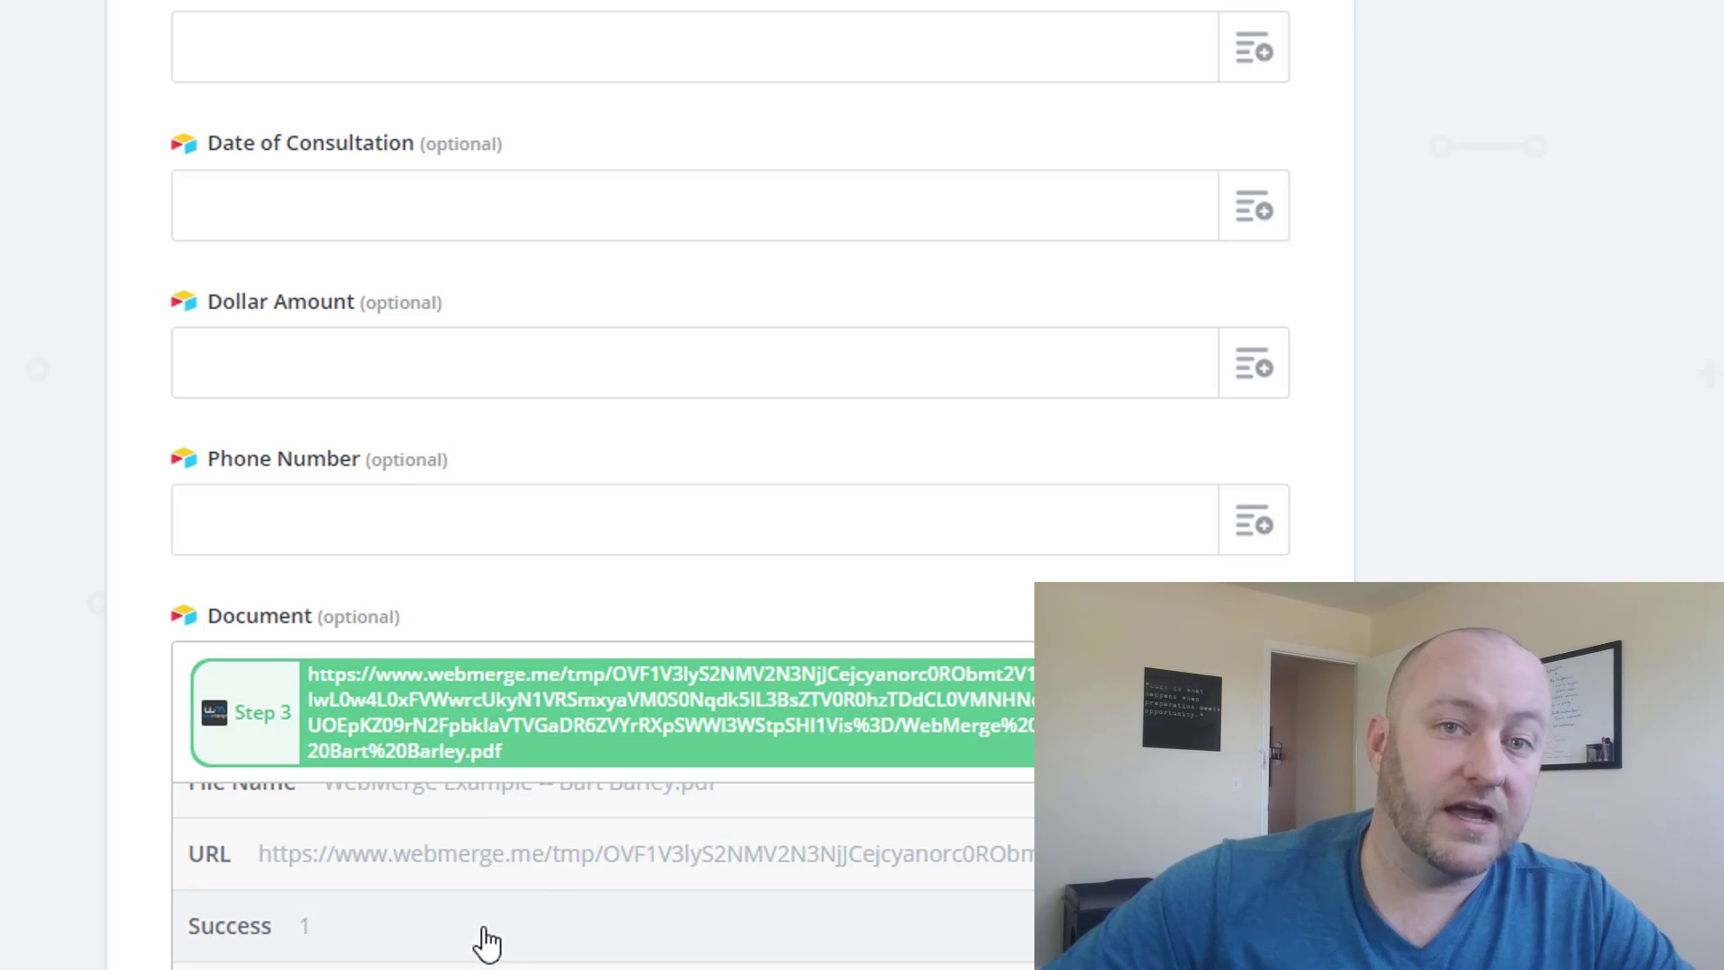
{"action": "scroll", "coordinate": [731, 692], "scroll_direction": "down", "scroll_amount": 4}
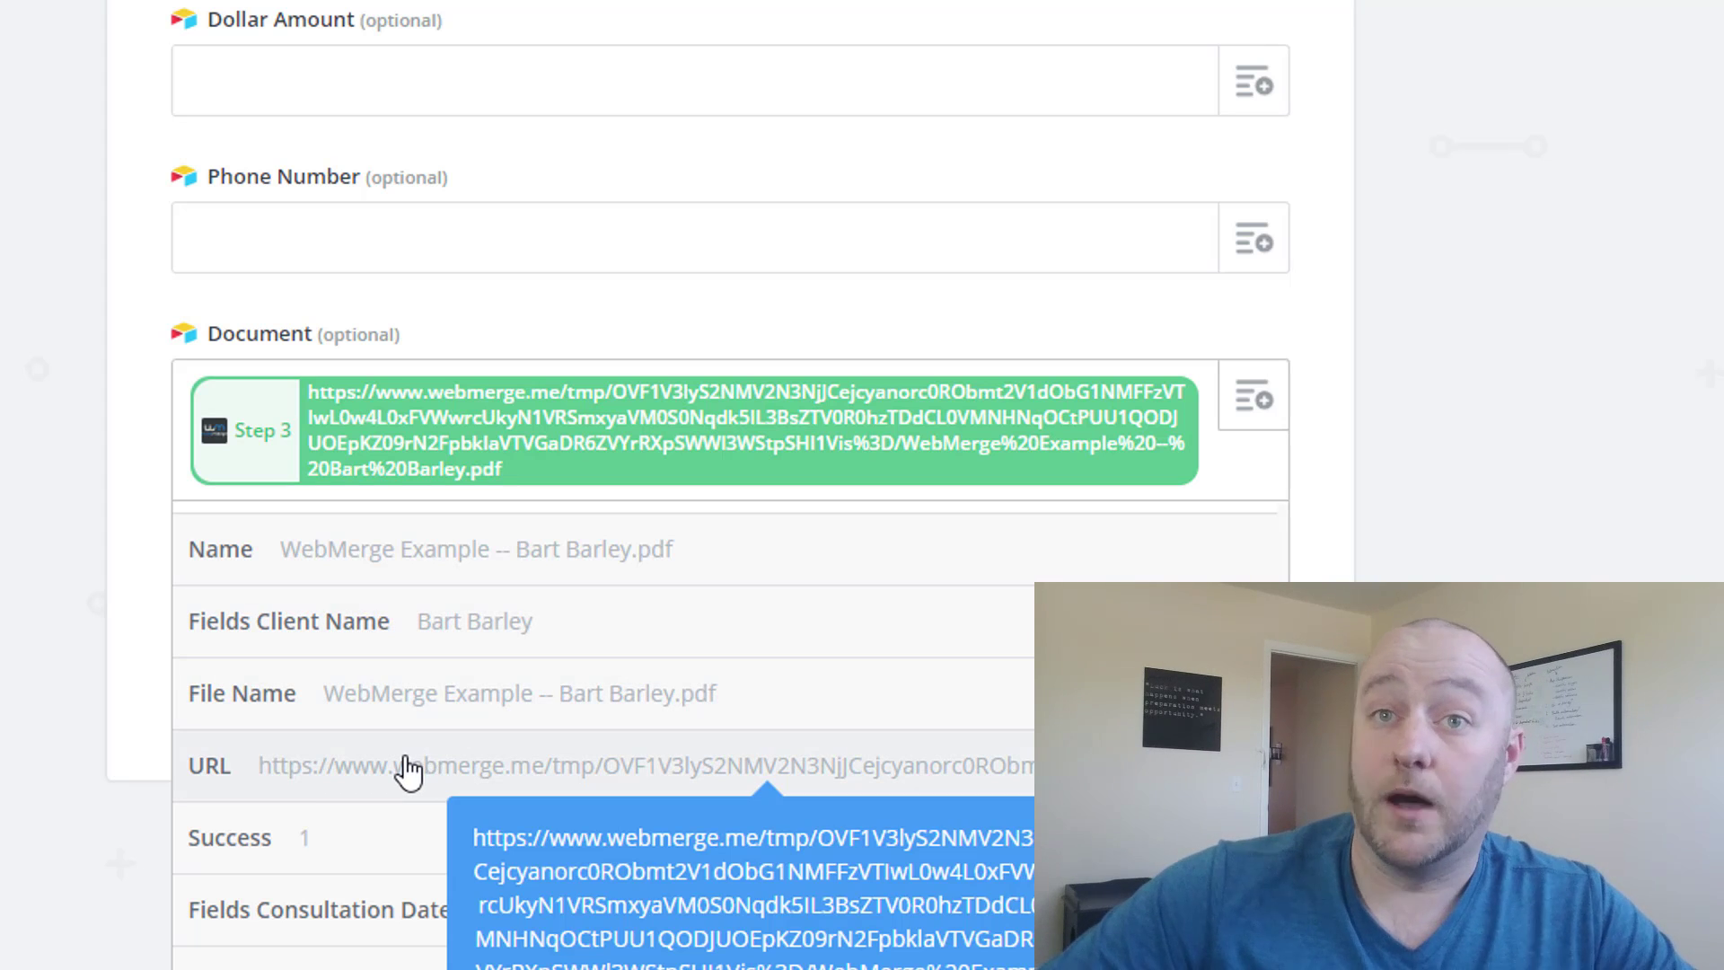
{"action": "left_click", "coordinate": [276, 794]}
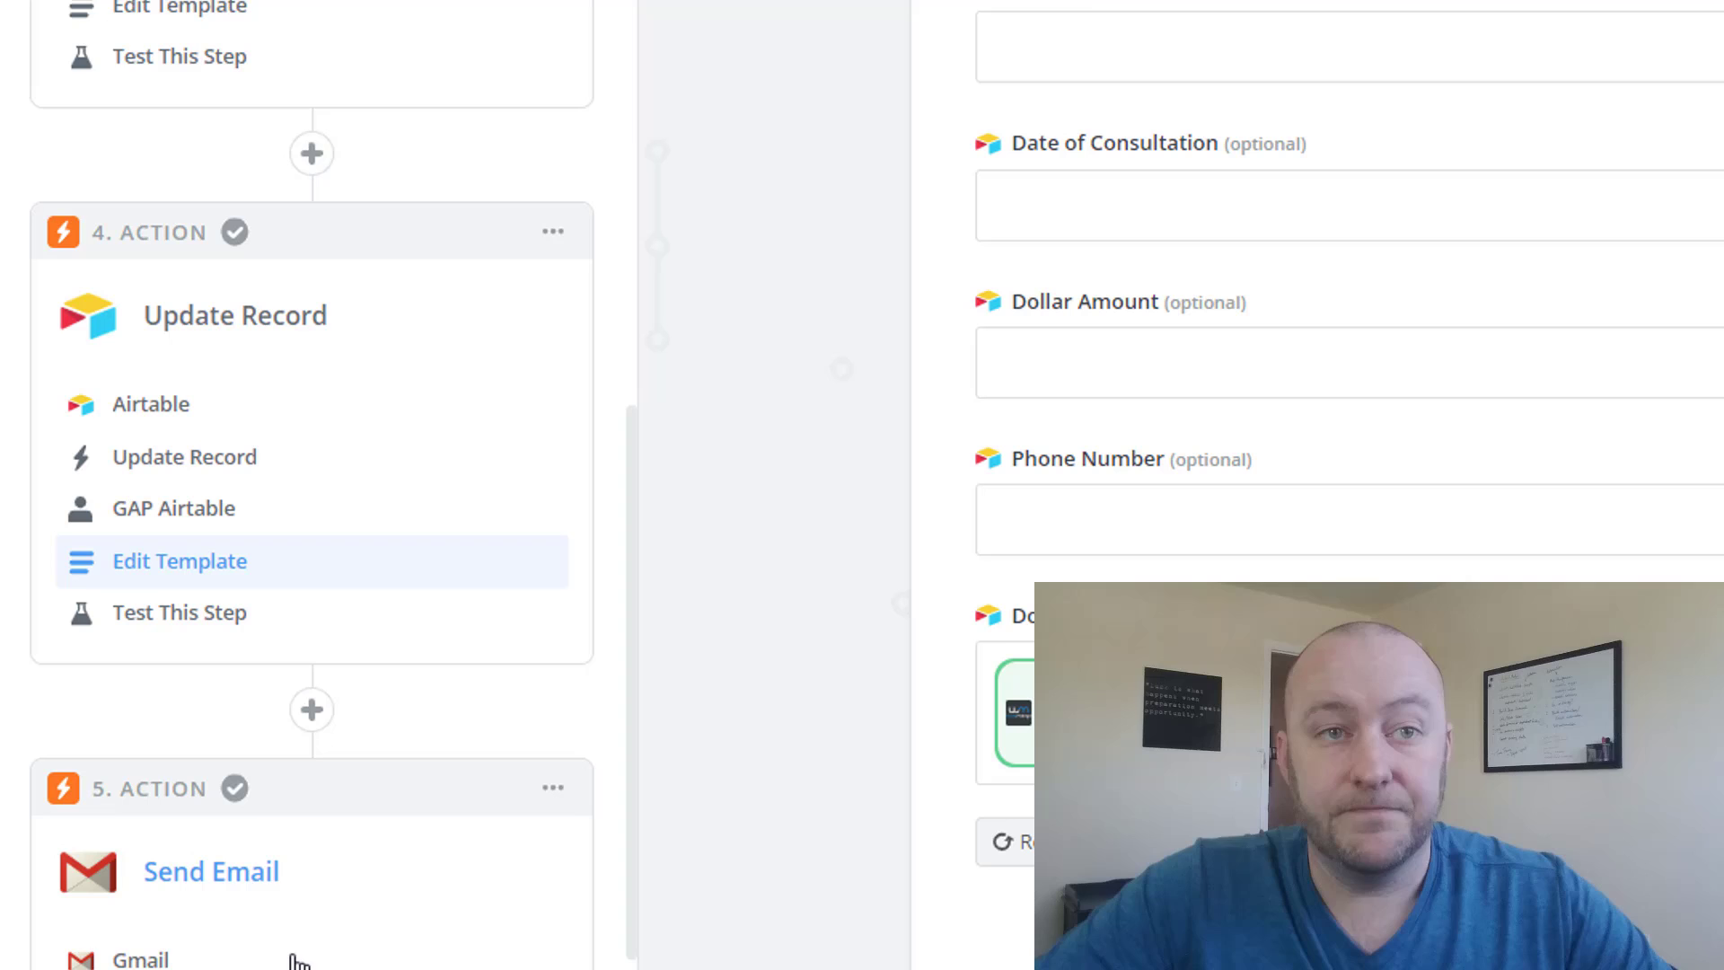
{"action": "scroll", "coordinate": [170, 822], "scroll_direction": "down", "scroll_amount": 3}
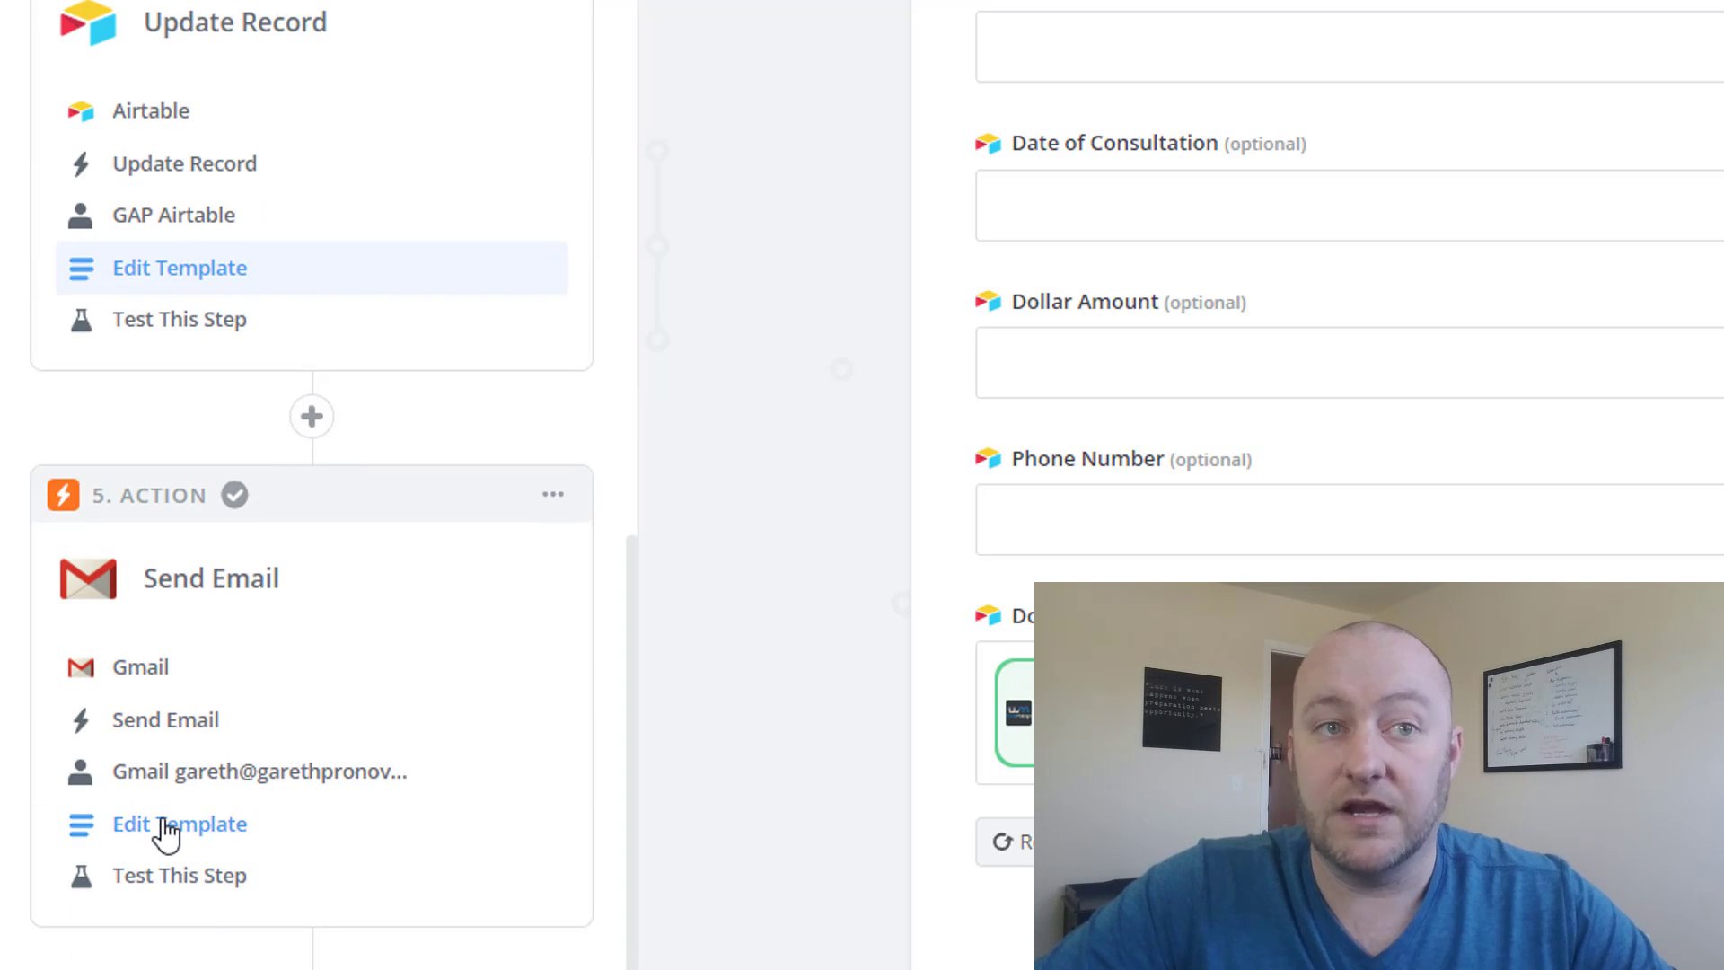
Review the Gmail Send Email step's Subject, Body and Attachments fields
{"action": "left_click", "coordinate": [166, 824]}
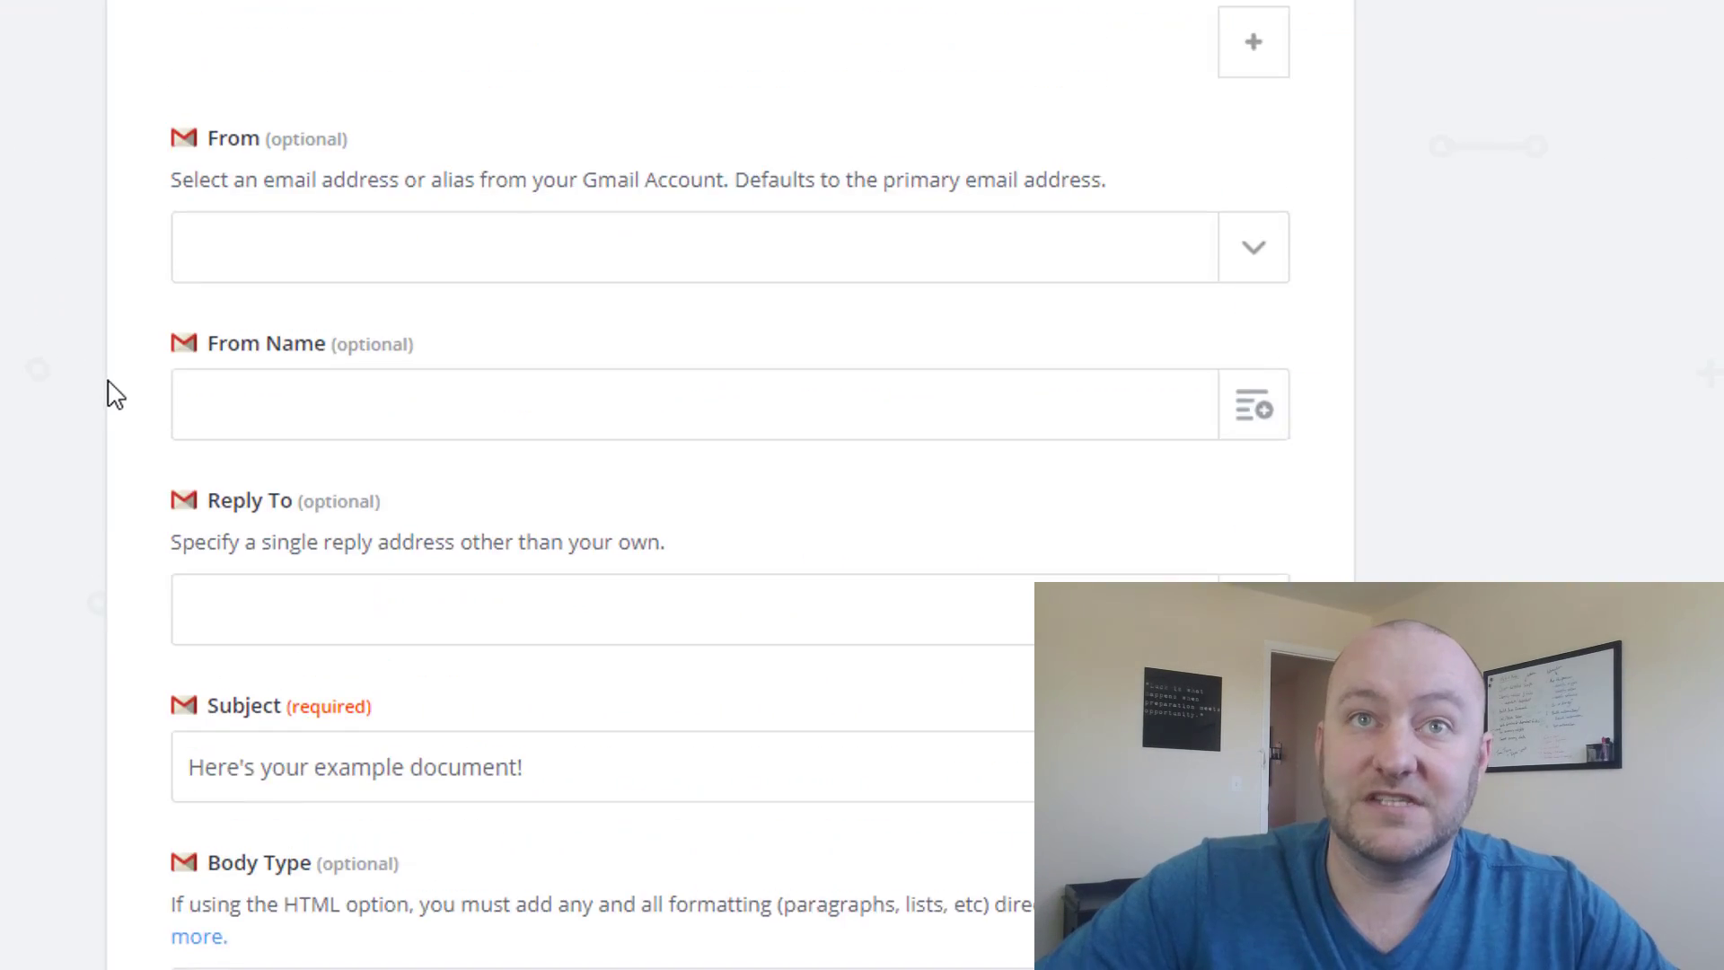
{"action": "scroll", "coordinate": [115, 396], "scroll_direction": "up", "scroll_amount": 10}
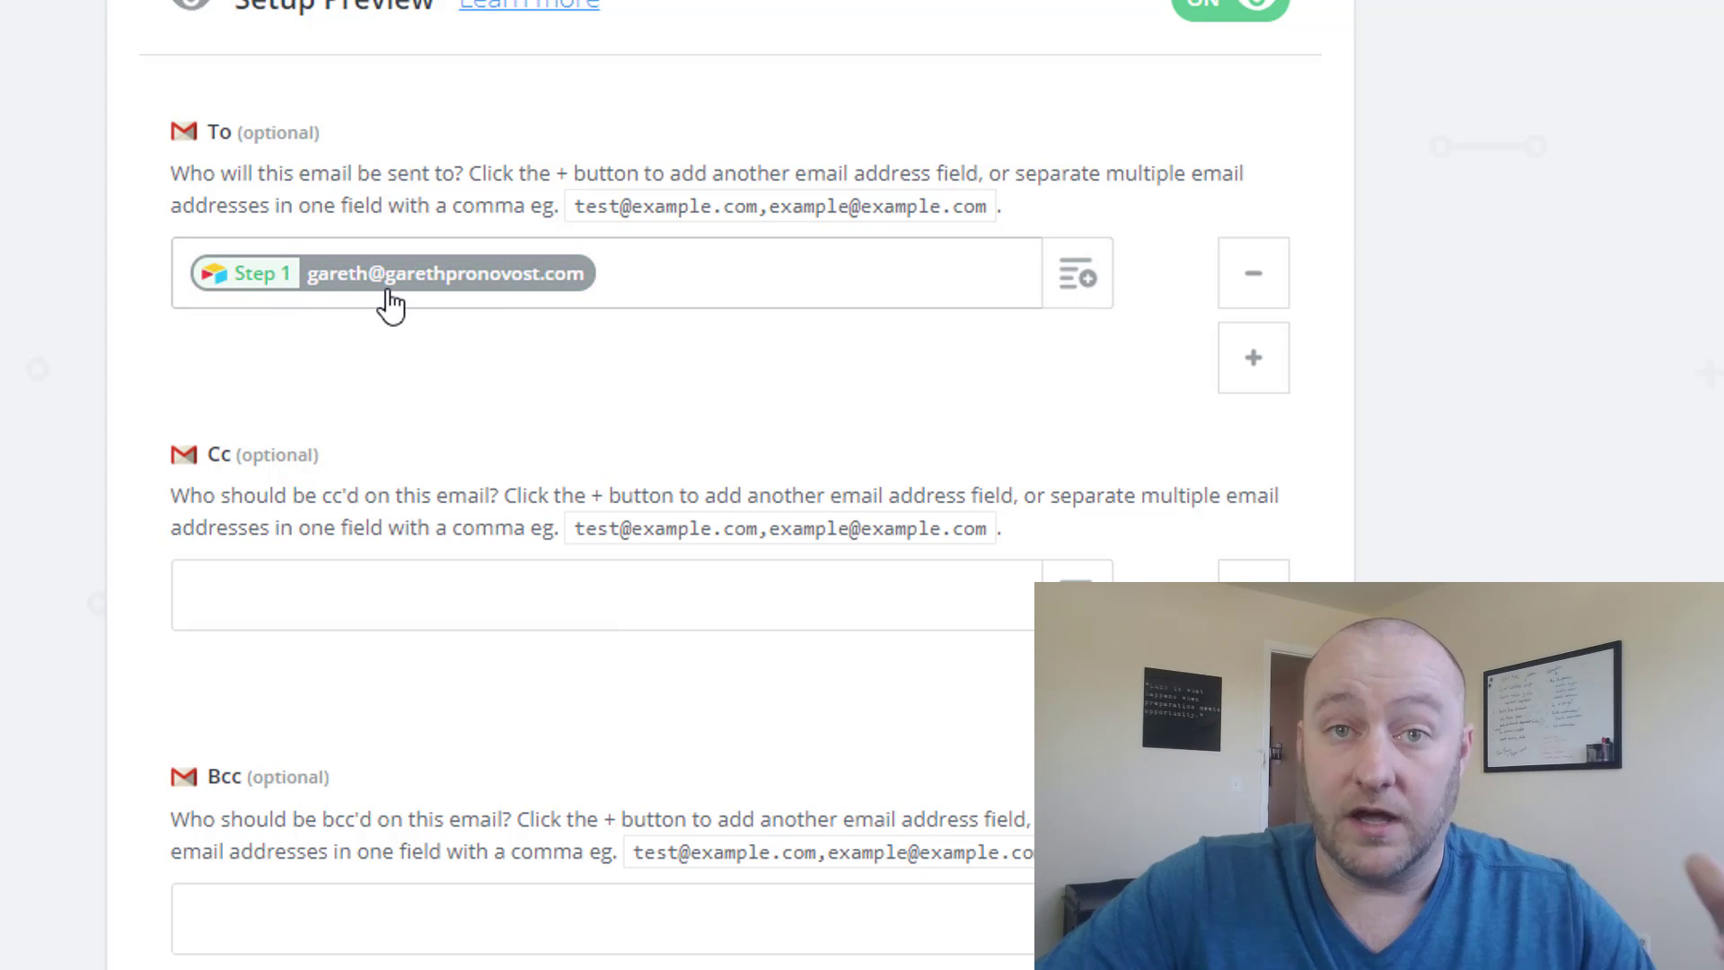
{"action": "scroll", "coordinate": [24, 435], "scroll_direction": "down", "scroll_amount": 14}
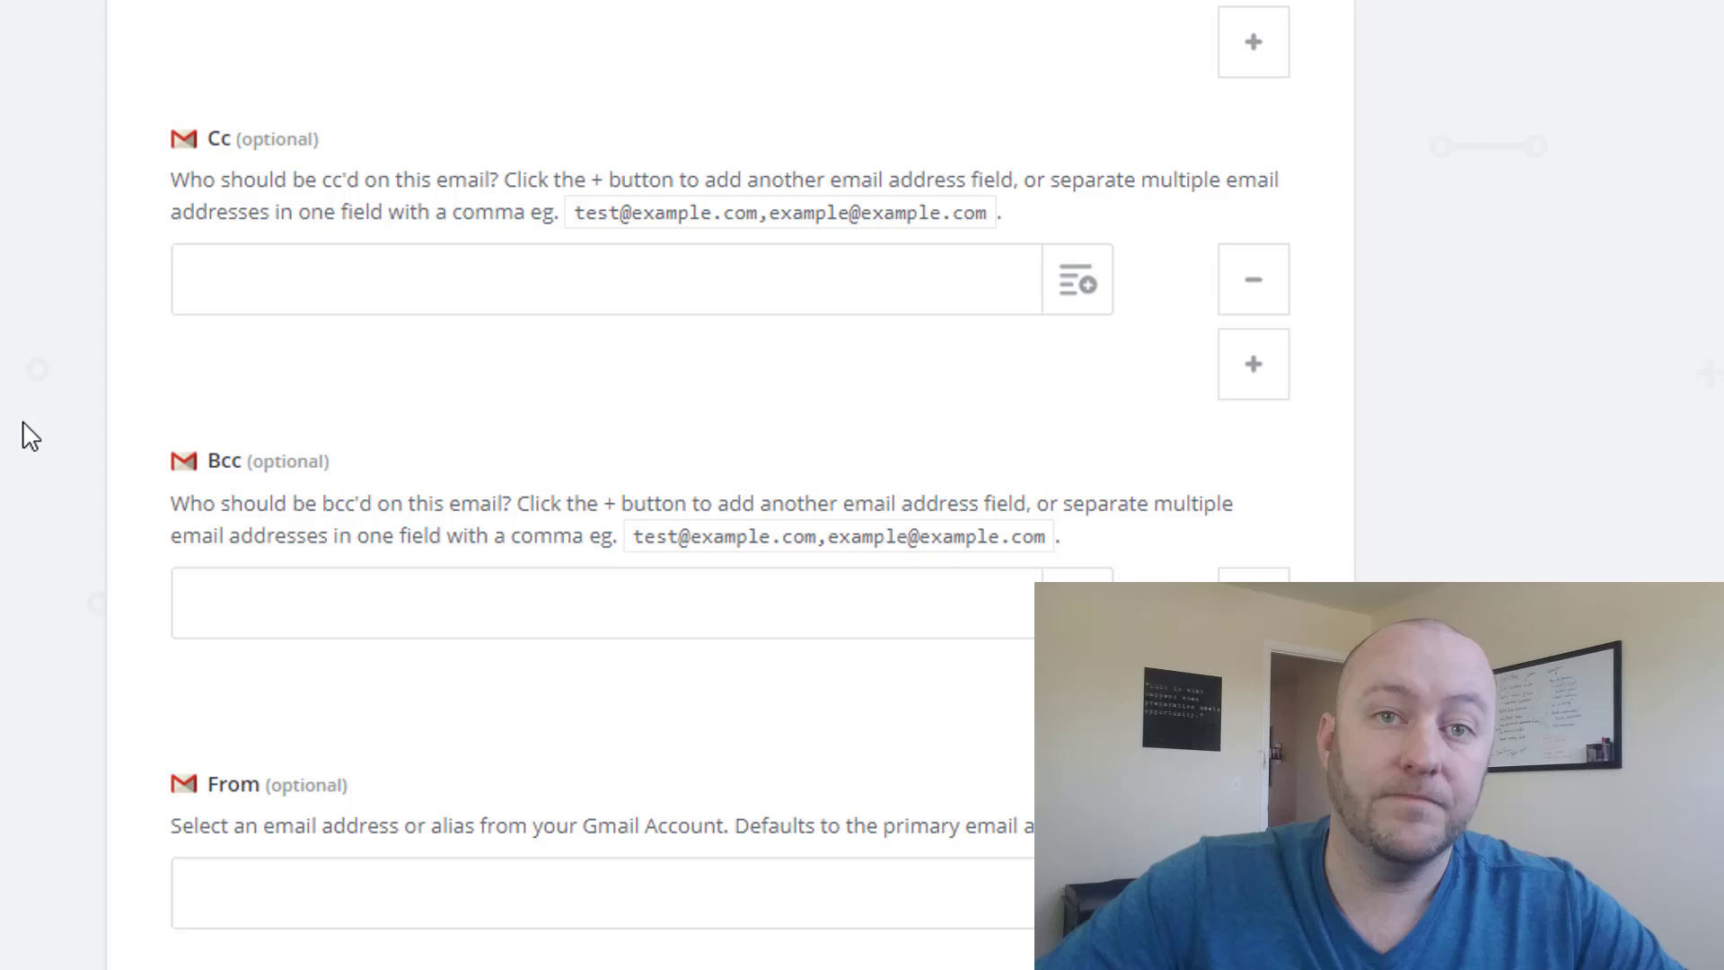
{"action": "scroll", "coordinate": [403, 574], "scroll_direction": "down", "scroll_amount": 1}
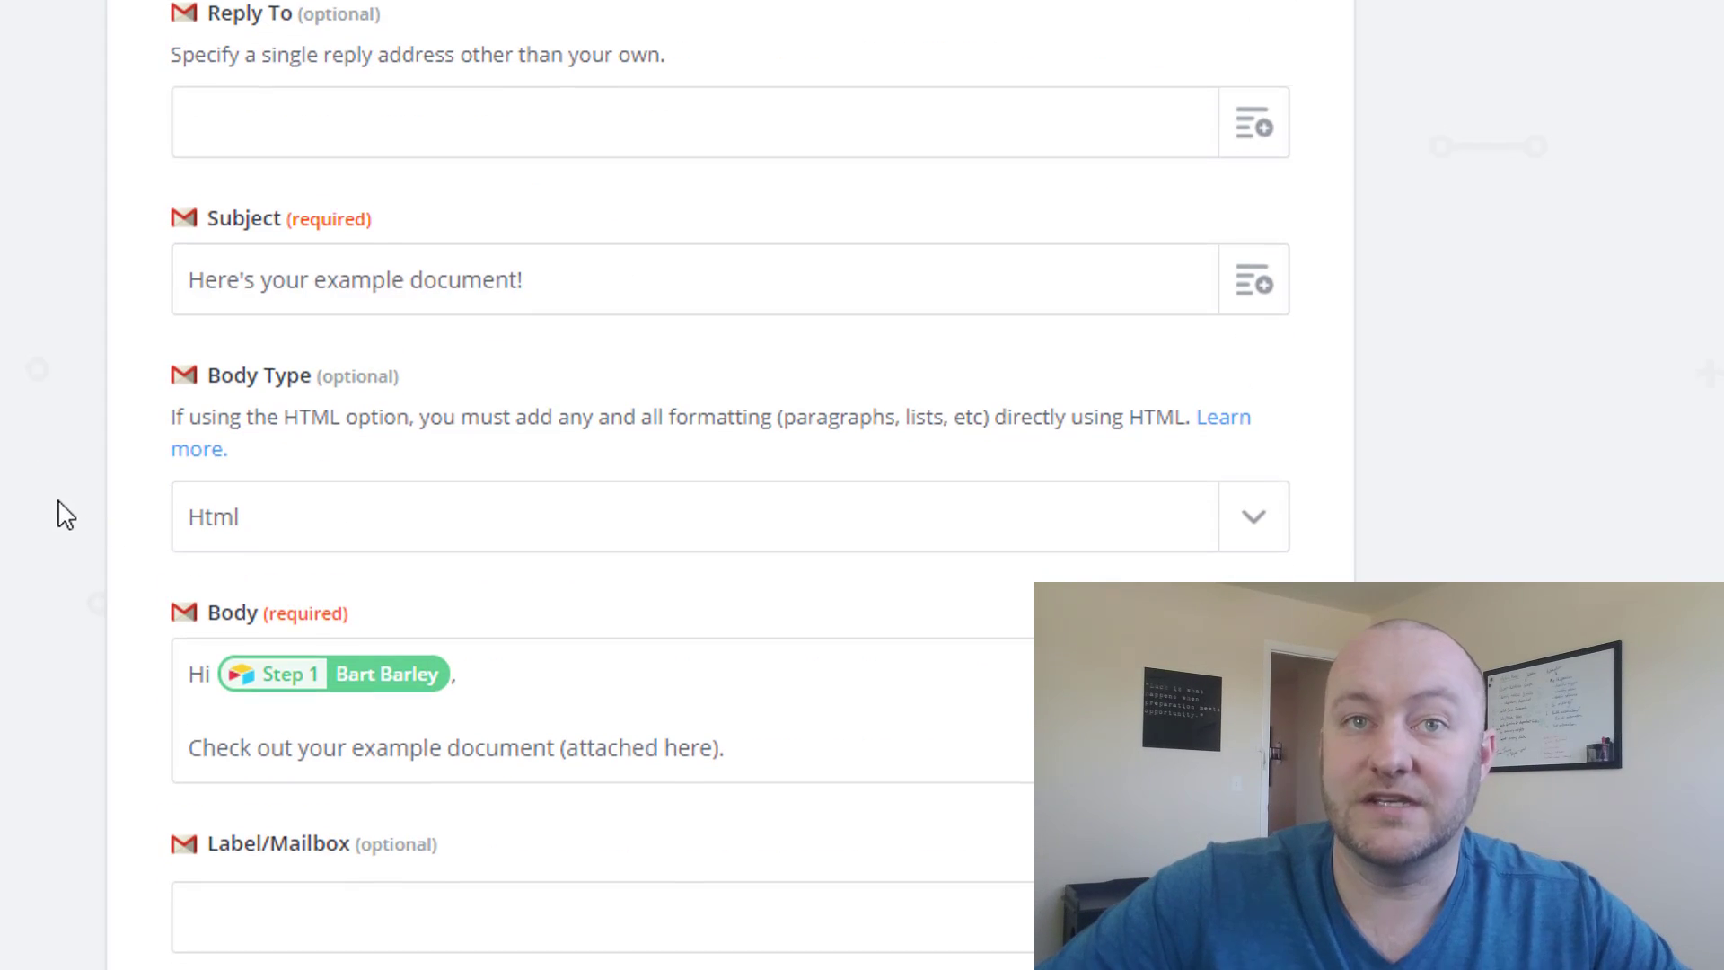
{"action": "scroll", "coordinate": [300, 223], "scroll_direction": "down", "scroll_amount": 7}
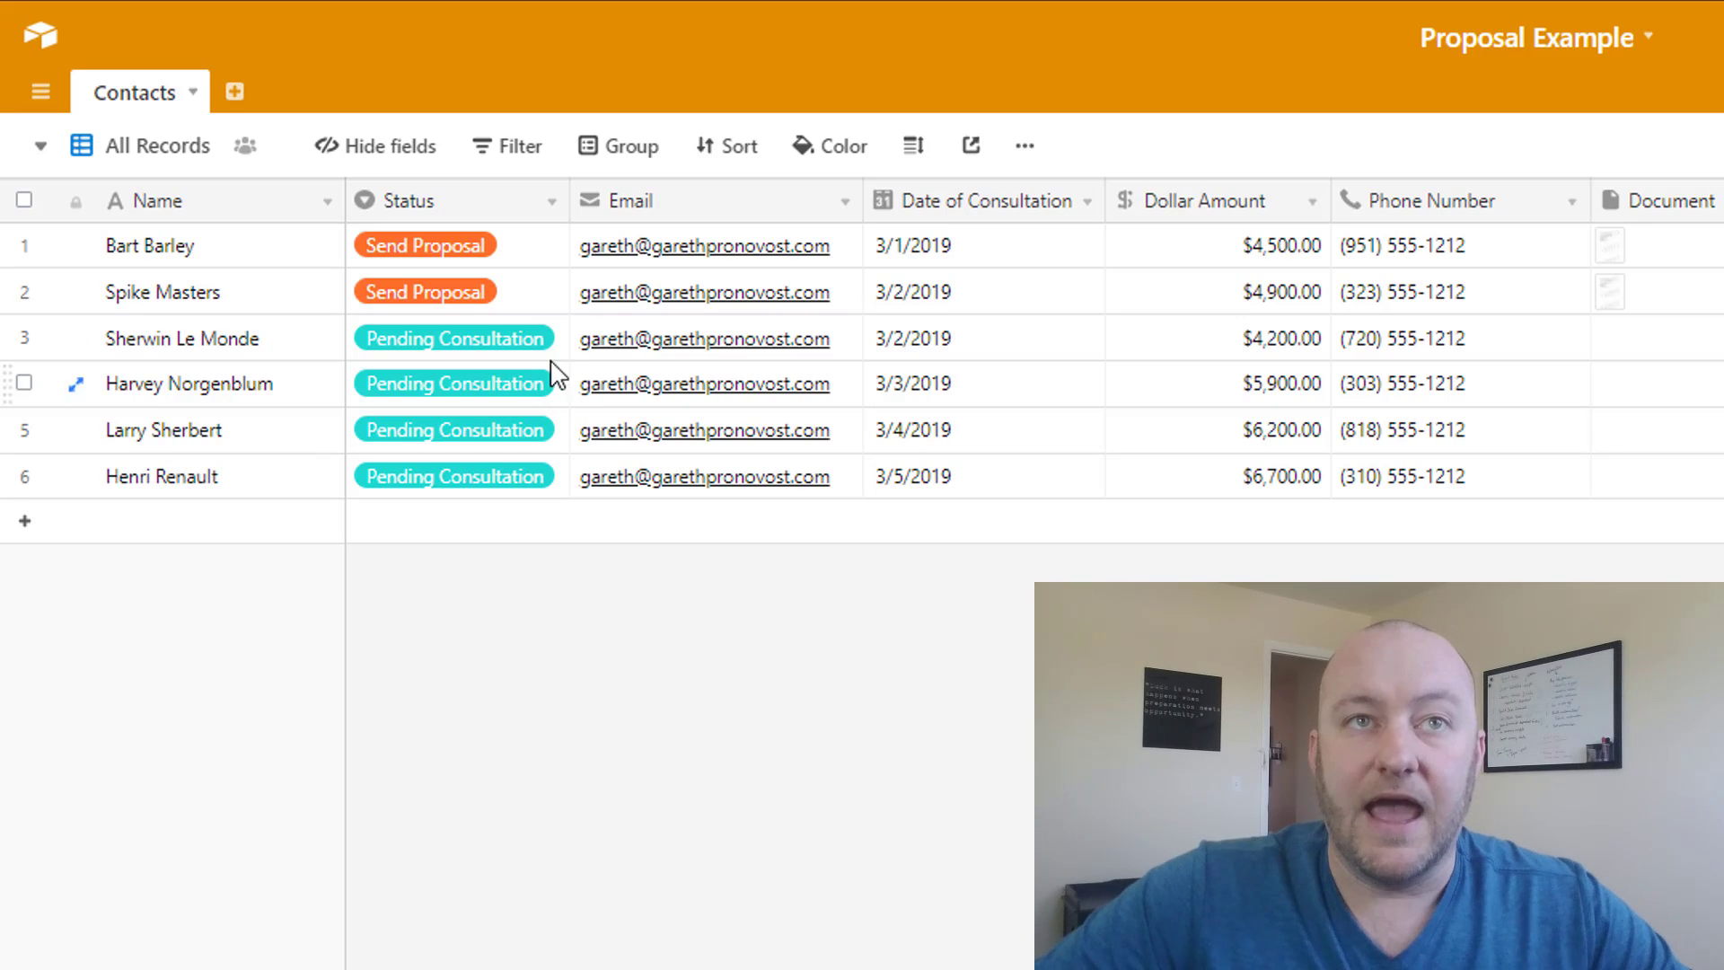
Change the third contact's Status from Pending Consultation to Send Proposal
{"action": "double_click", "coordinate": [526, 345]}
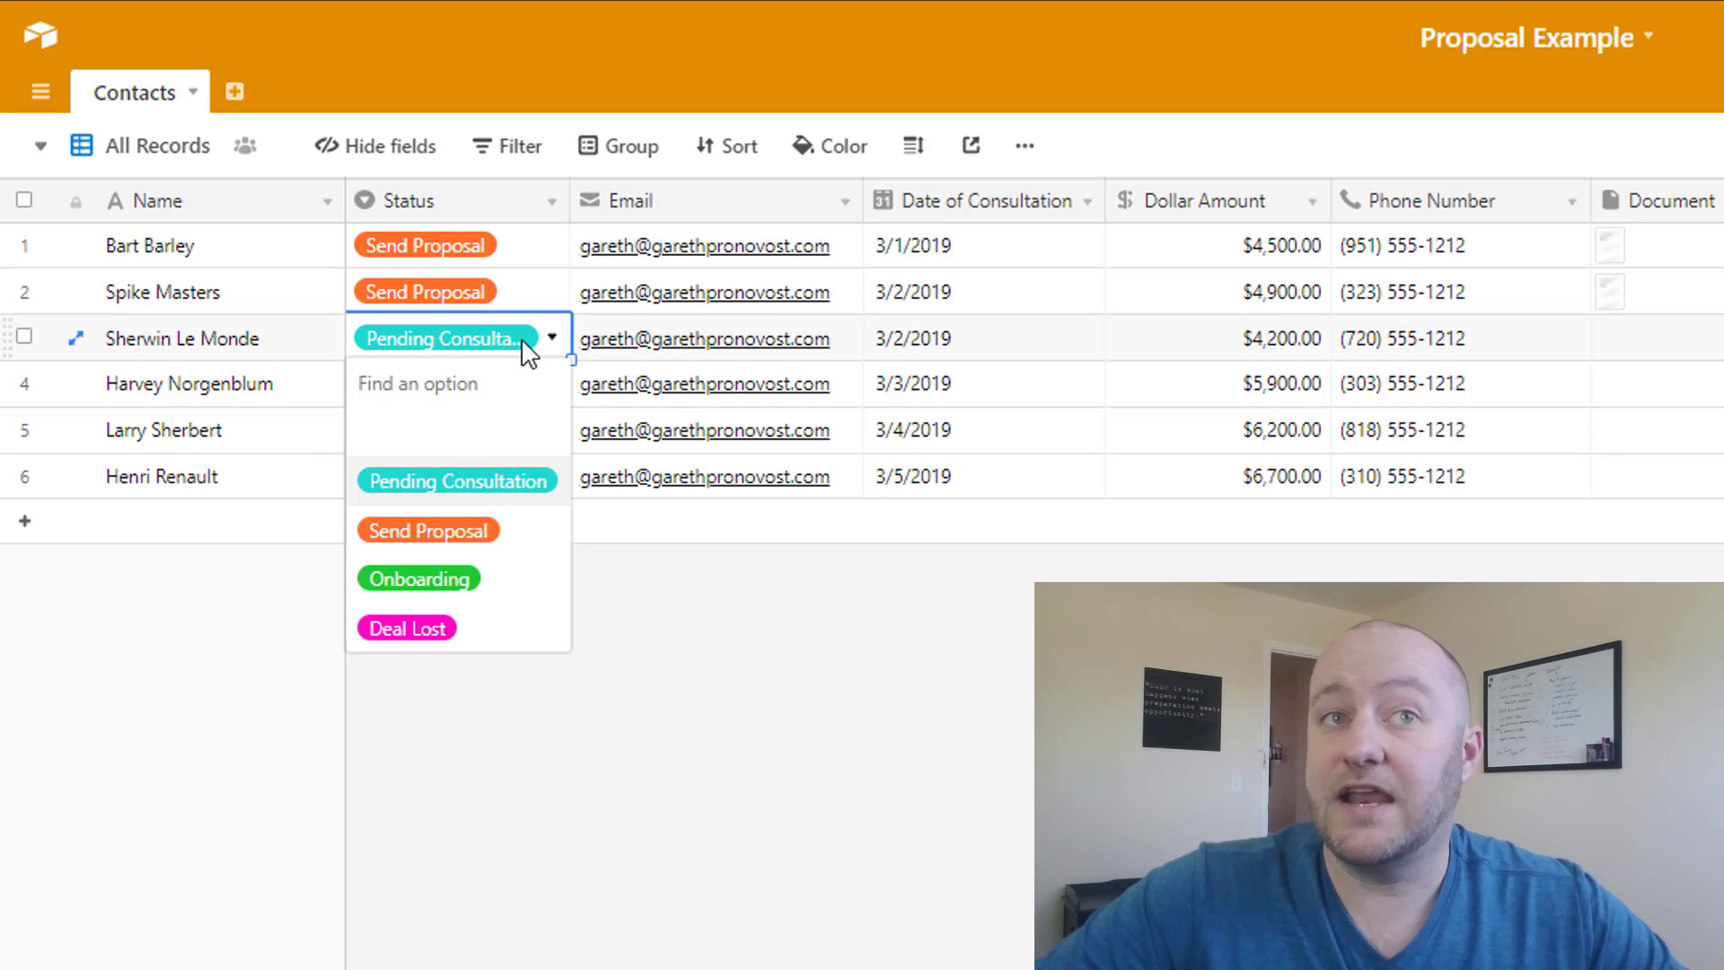
{"action": "left_click", "coordinate": [467, 539]}
{"action": "left_click", "coordinate": [630, 842]}
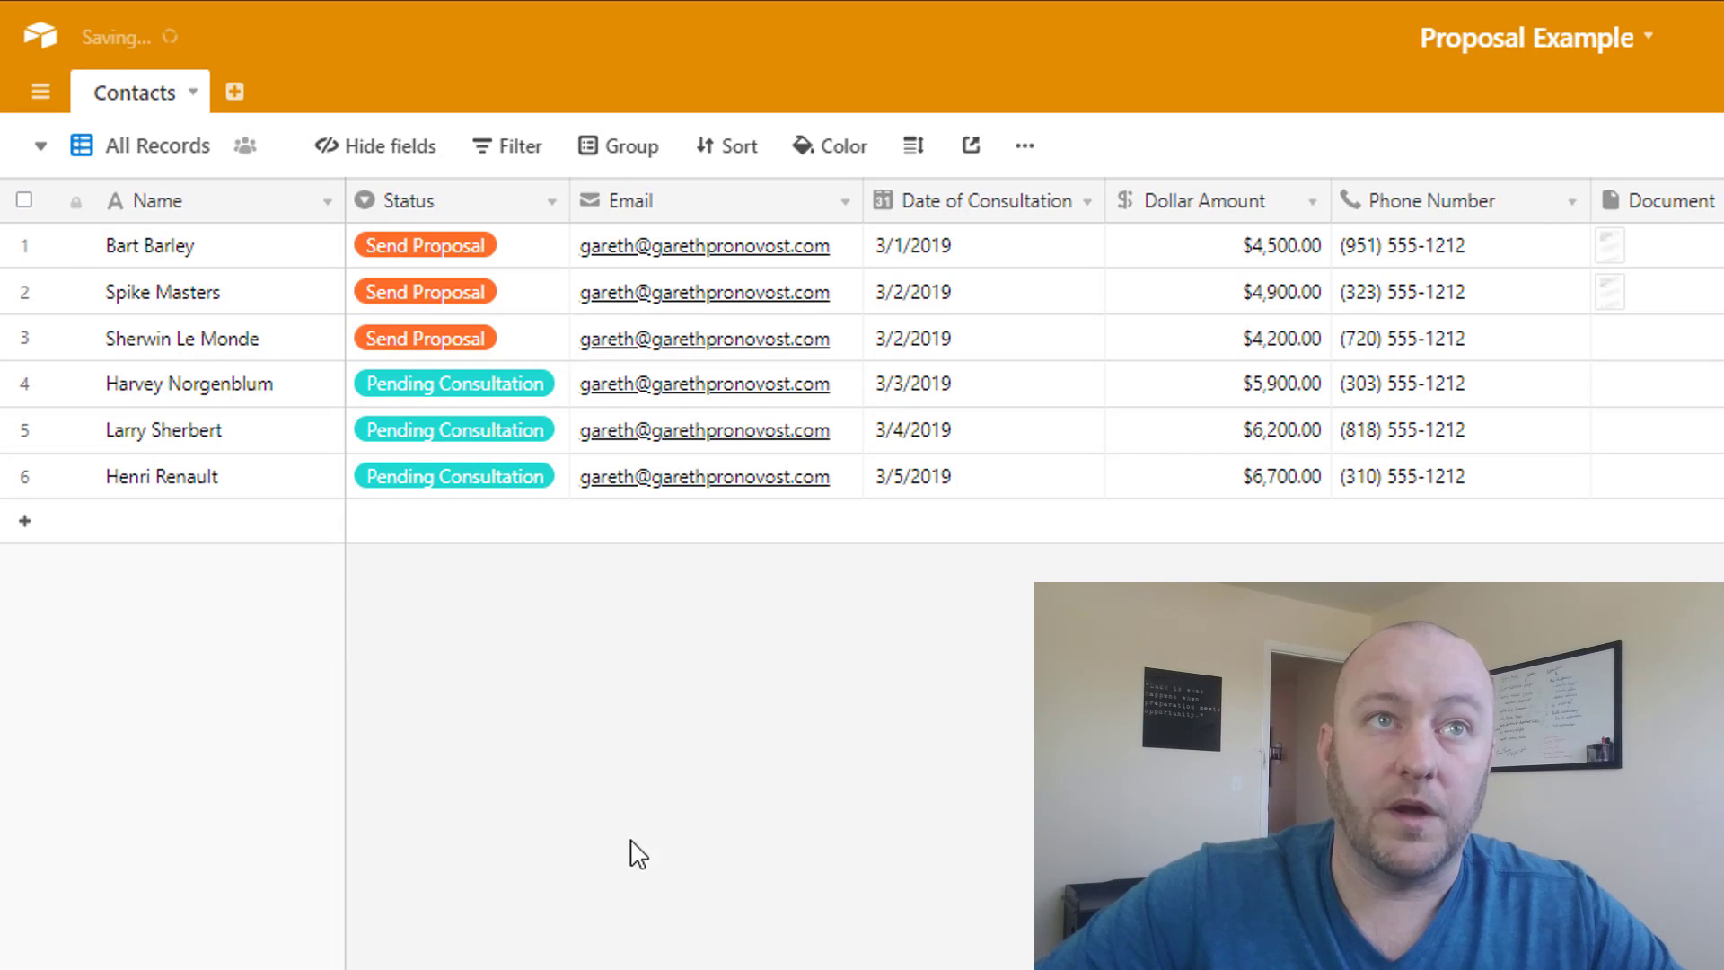
Check the Send Proposal view for the three records, then return to All Records
{"action": "left_click", "coordinate": [144, 155]}
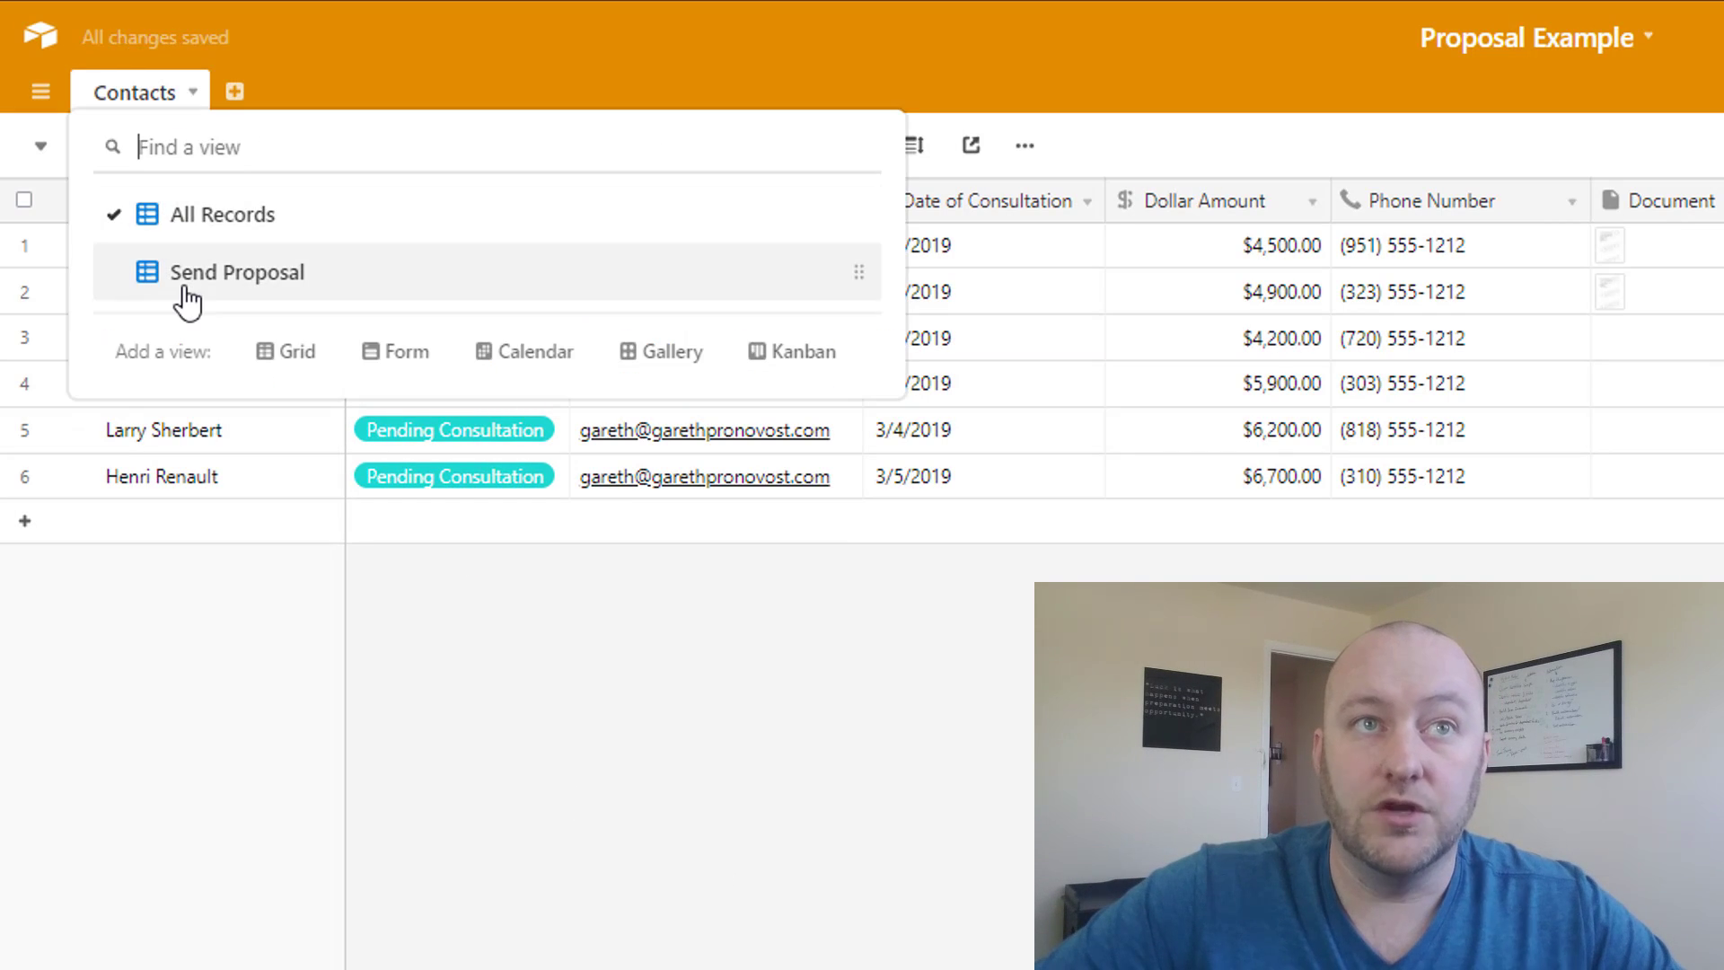
{"action": "left_click", "coordinate": [181, 289]}
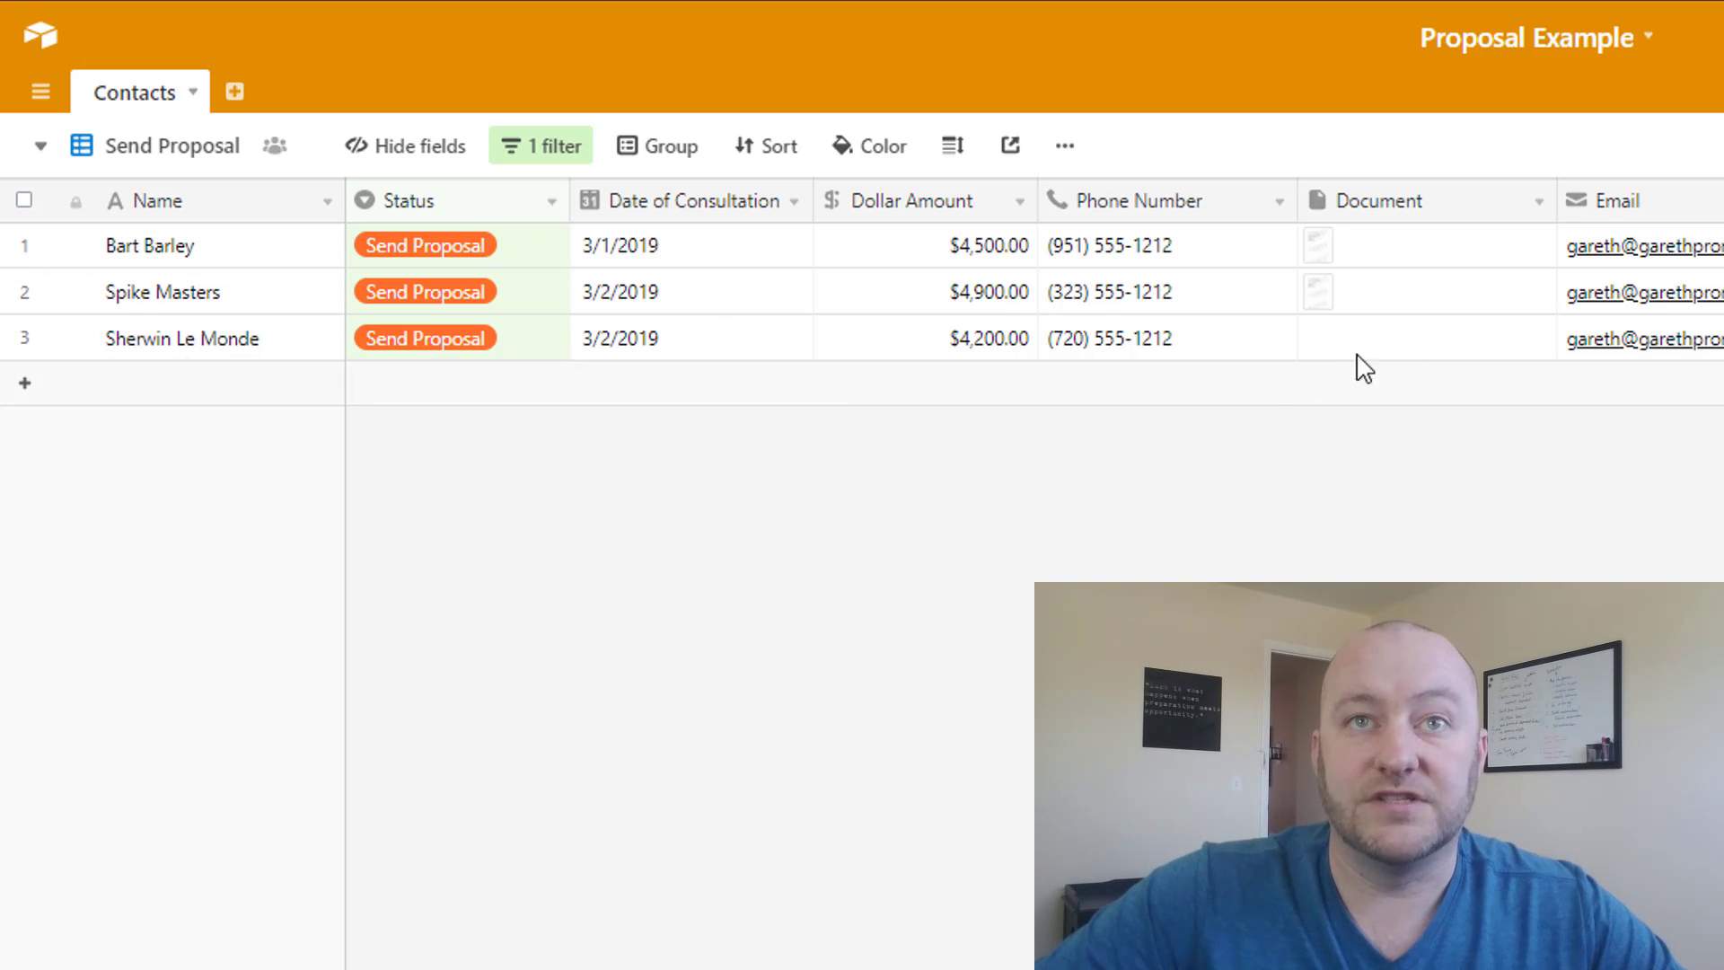
{"action": "left_click", "coordinate": [161, 148]}
{"action": "left_click", "coordinate": [177, 216]}
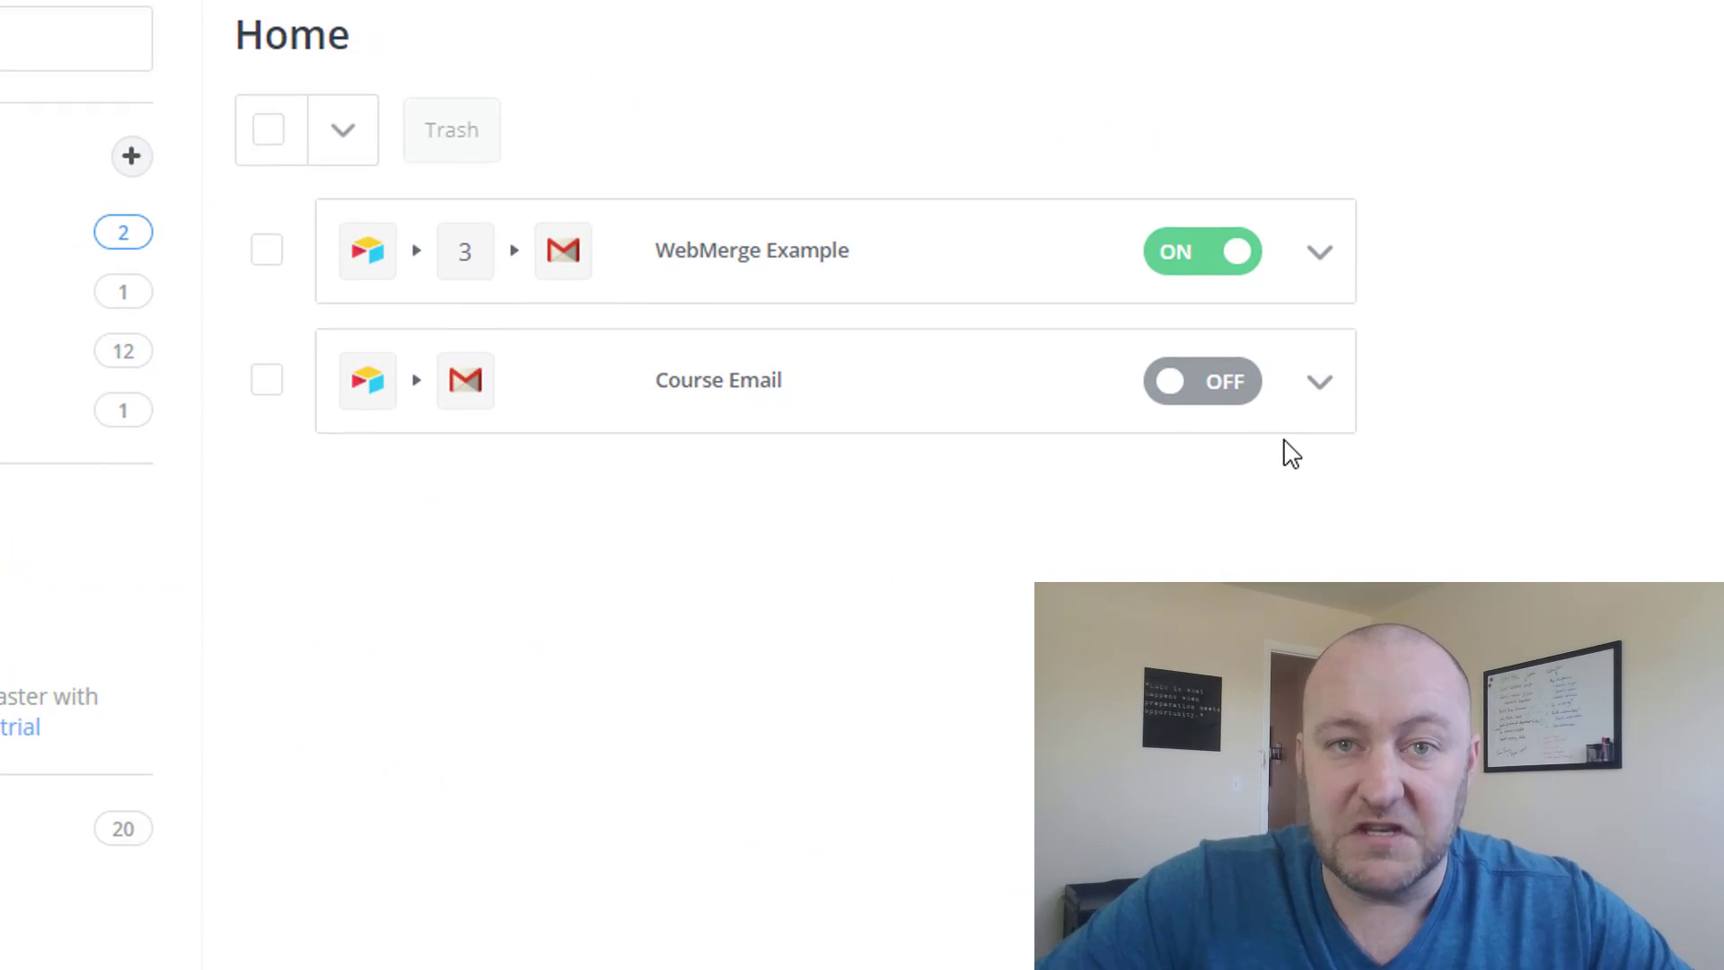
Run the WebMerge Example zap manually, confirm every step through Gmail succeeded, and close the report
{"action": "left_click", "coordinate": [1319, 252]}
{"action": "left_click", "coordinate": [1113, 314]}
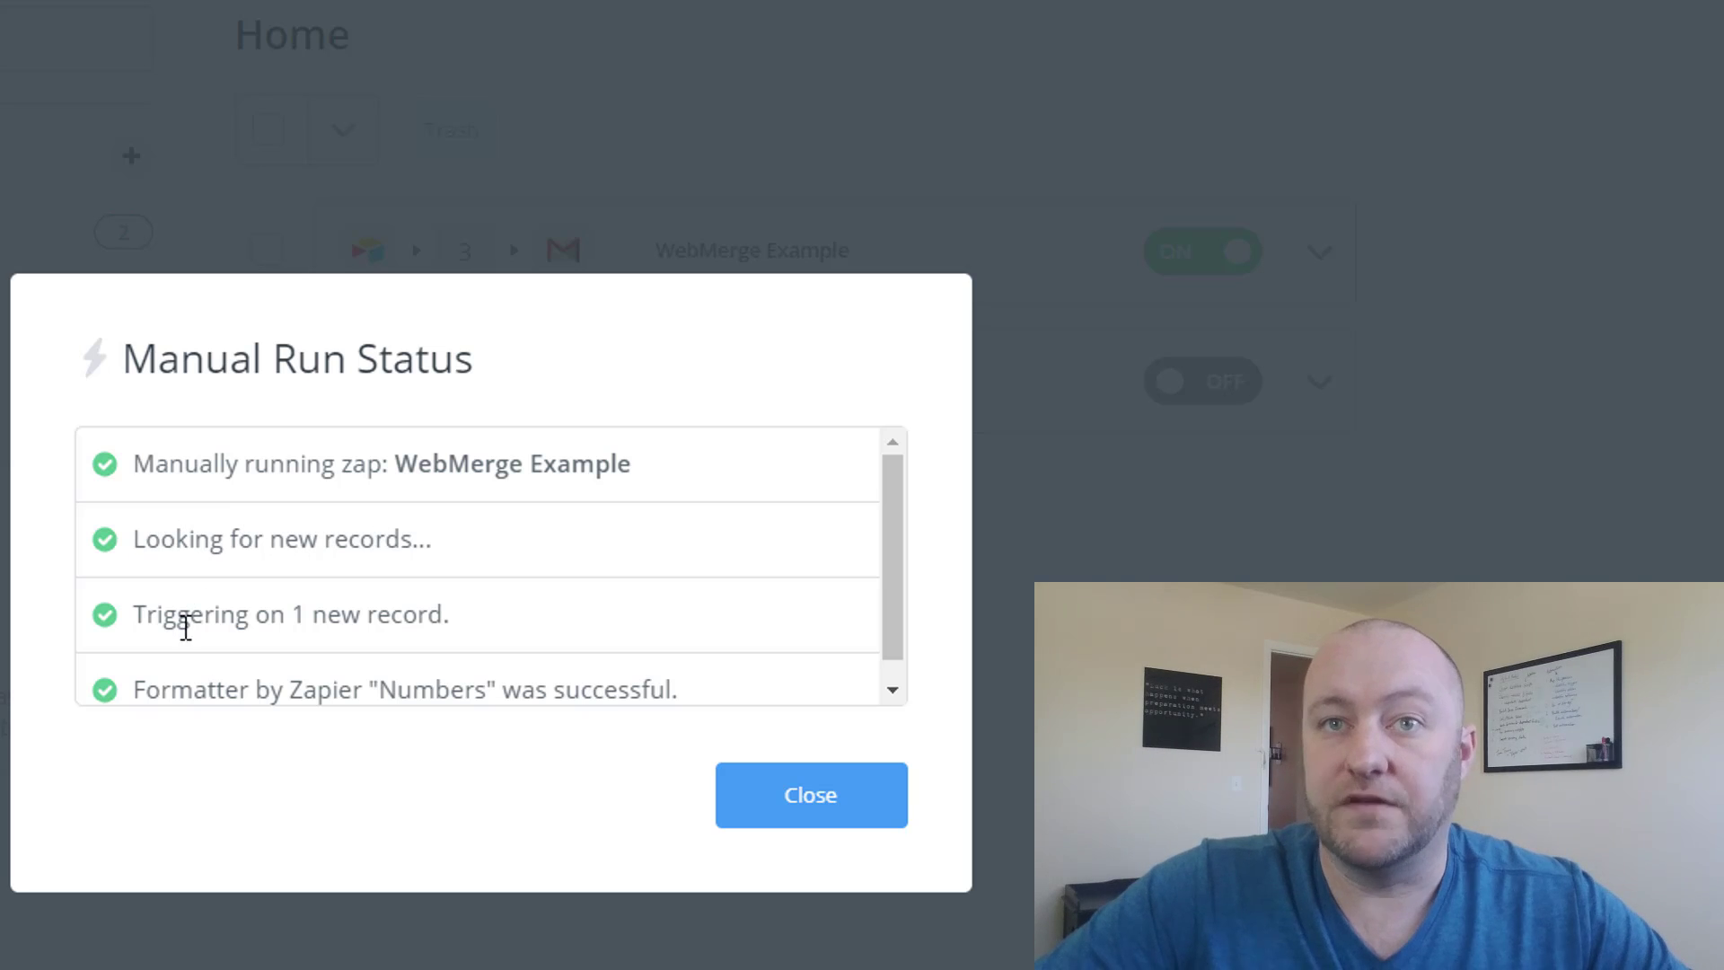
{"action": "scroll", "coordinate": [476, 633], "scroll_direction": "down", "scroll_amount": 1}
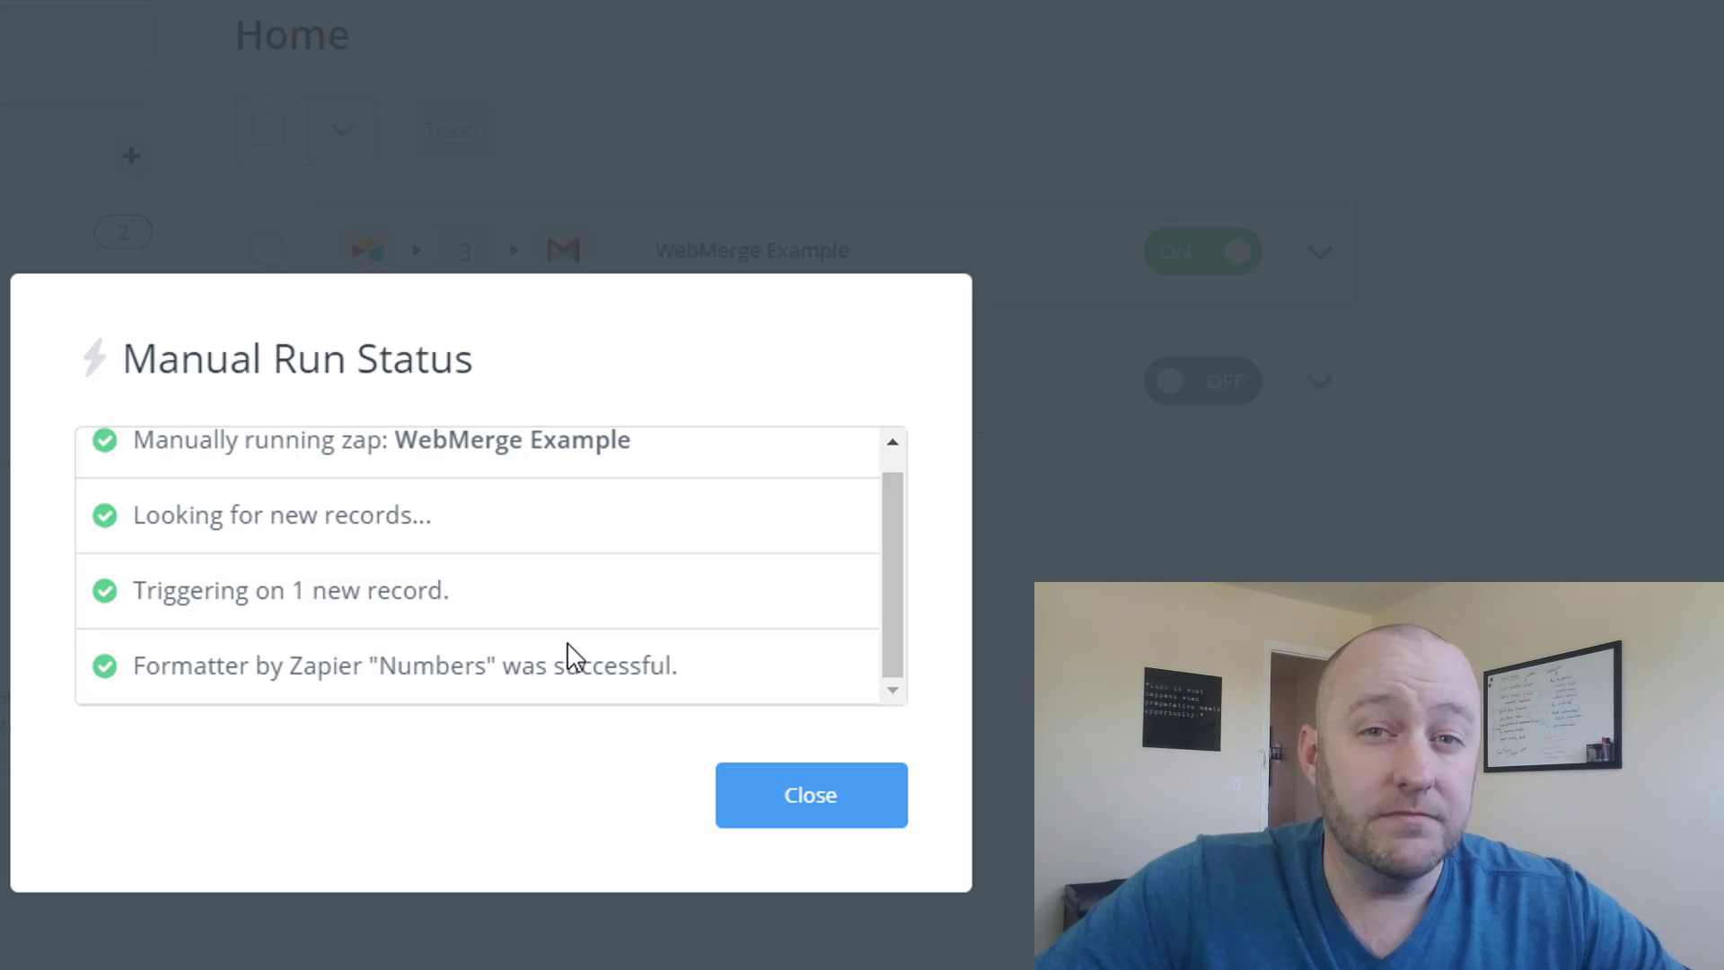
{"action": "scroll", "coordinate": [593, 617], "scroll_direction": "down", "scroll_amount": 2}
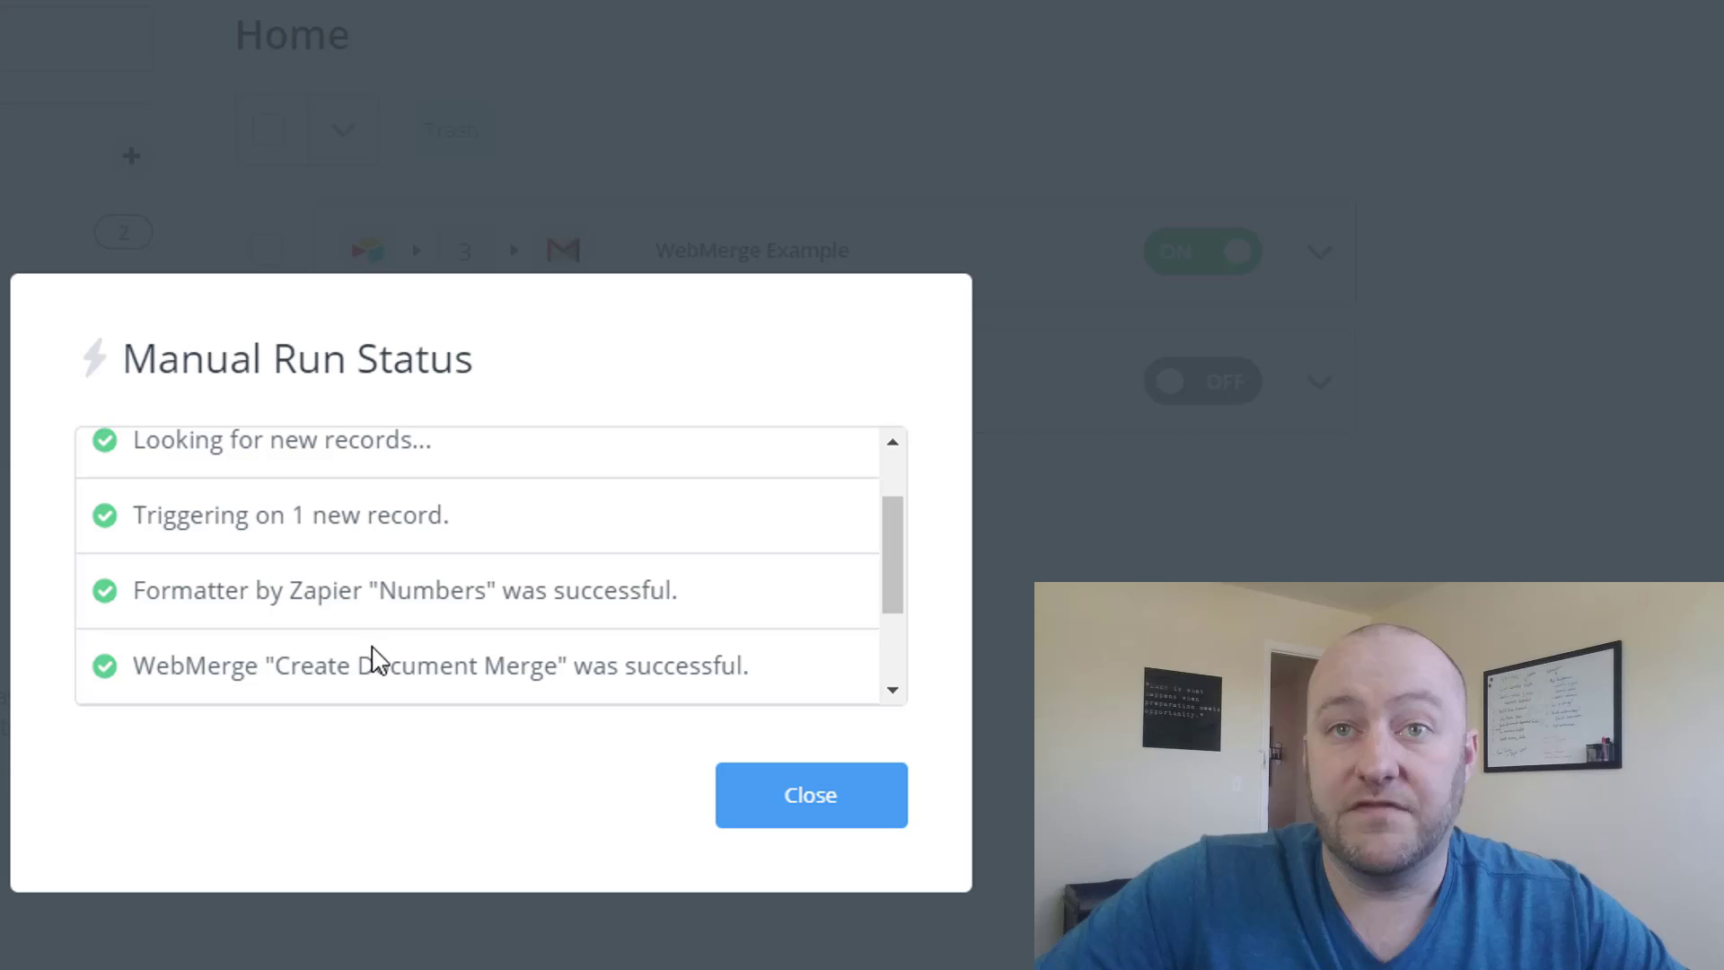
{"action": "scroll", "coordinate": [670, 650], "scroll_direction": "down", "scroll_amount": 4}
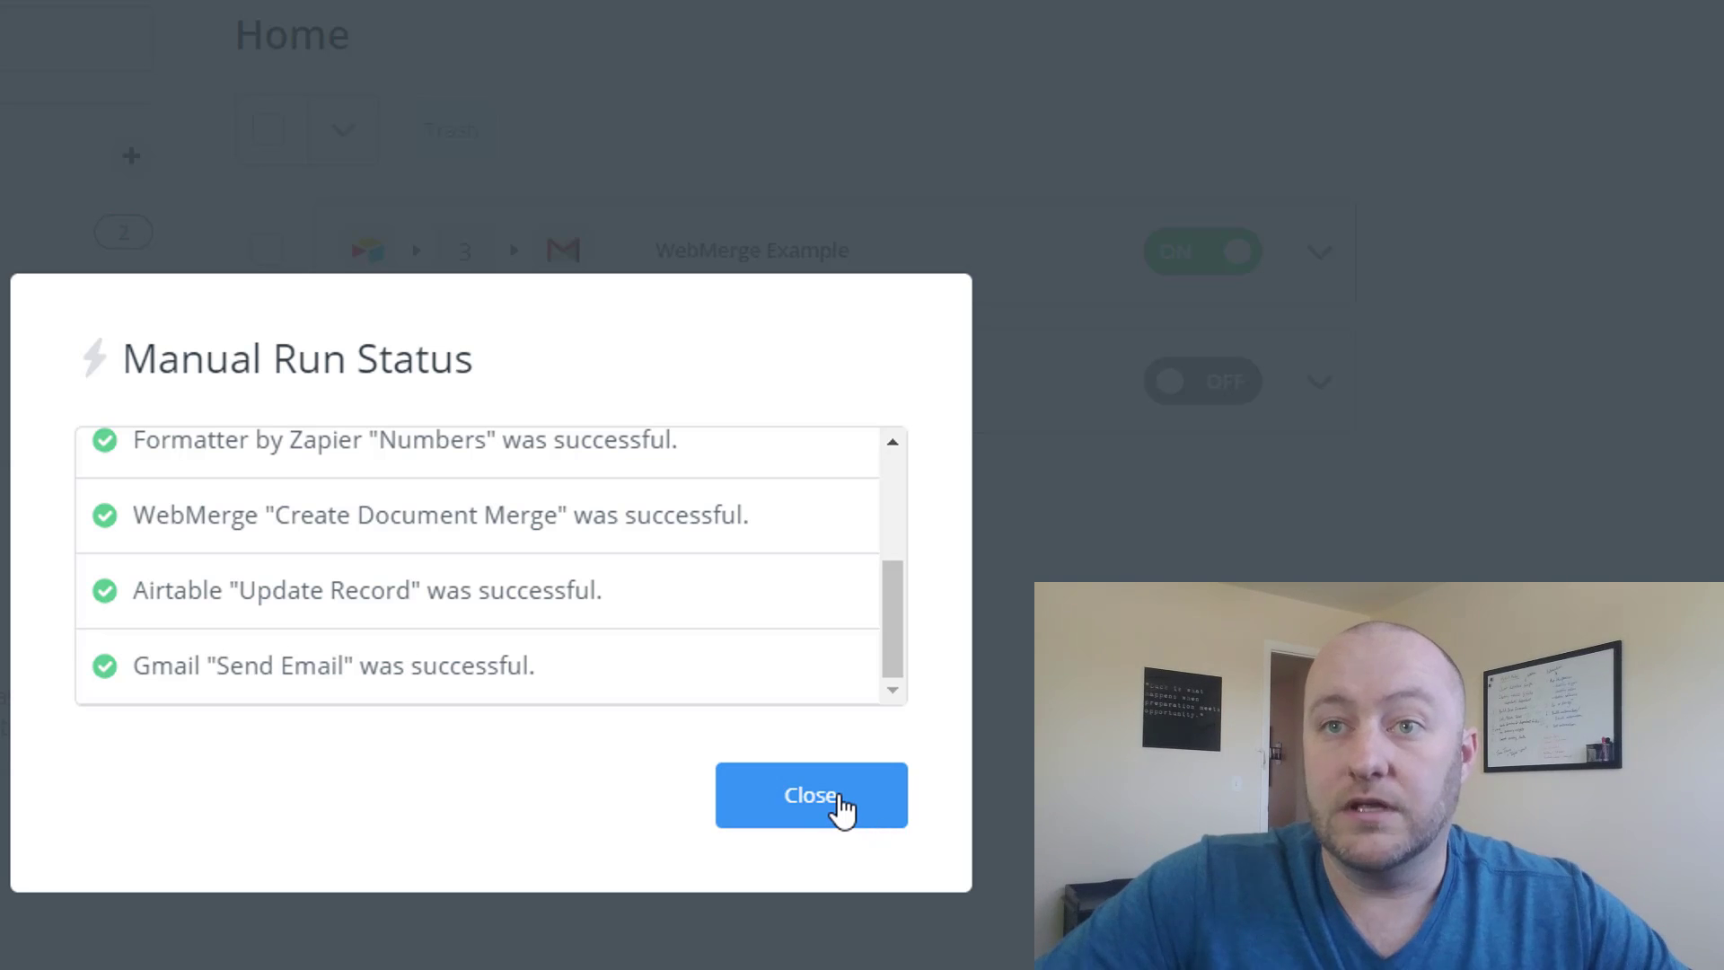
{"action": "left_click", "coordinate": [809, 796]}
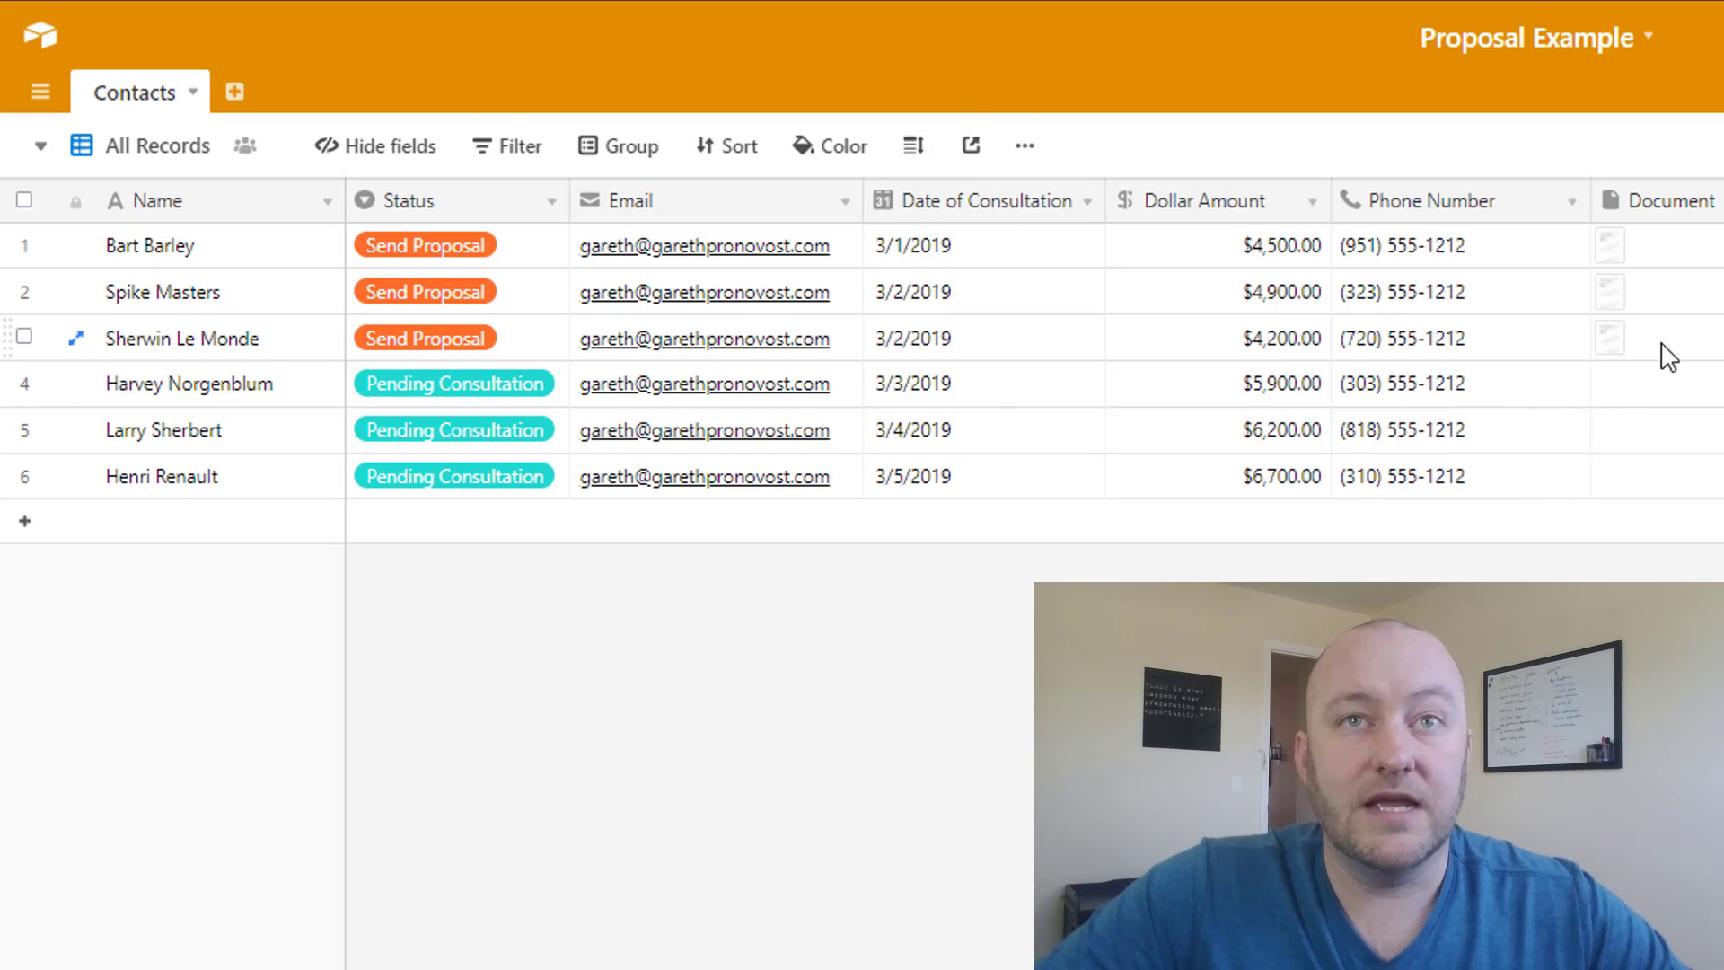
{"action": "left_click", "coordinate": [1661, 363]}
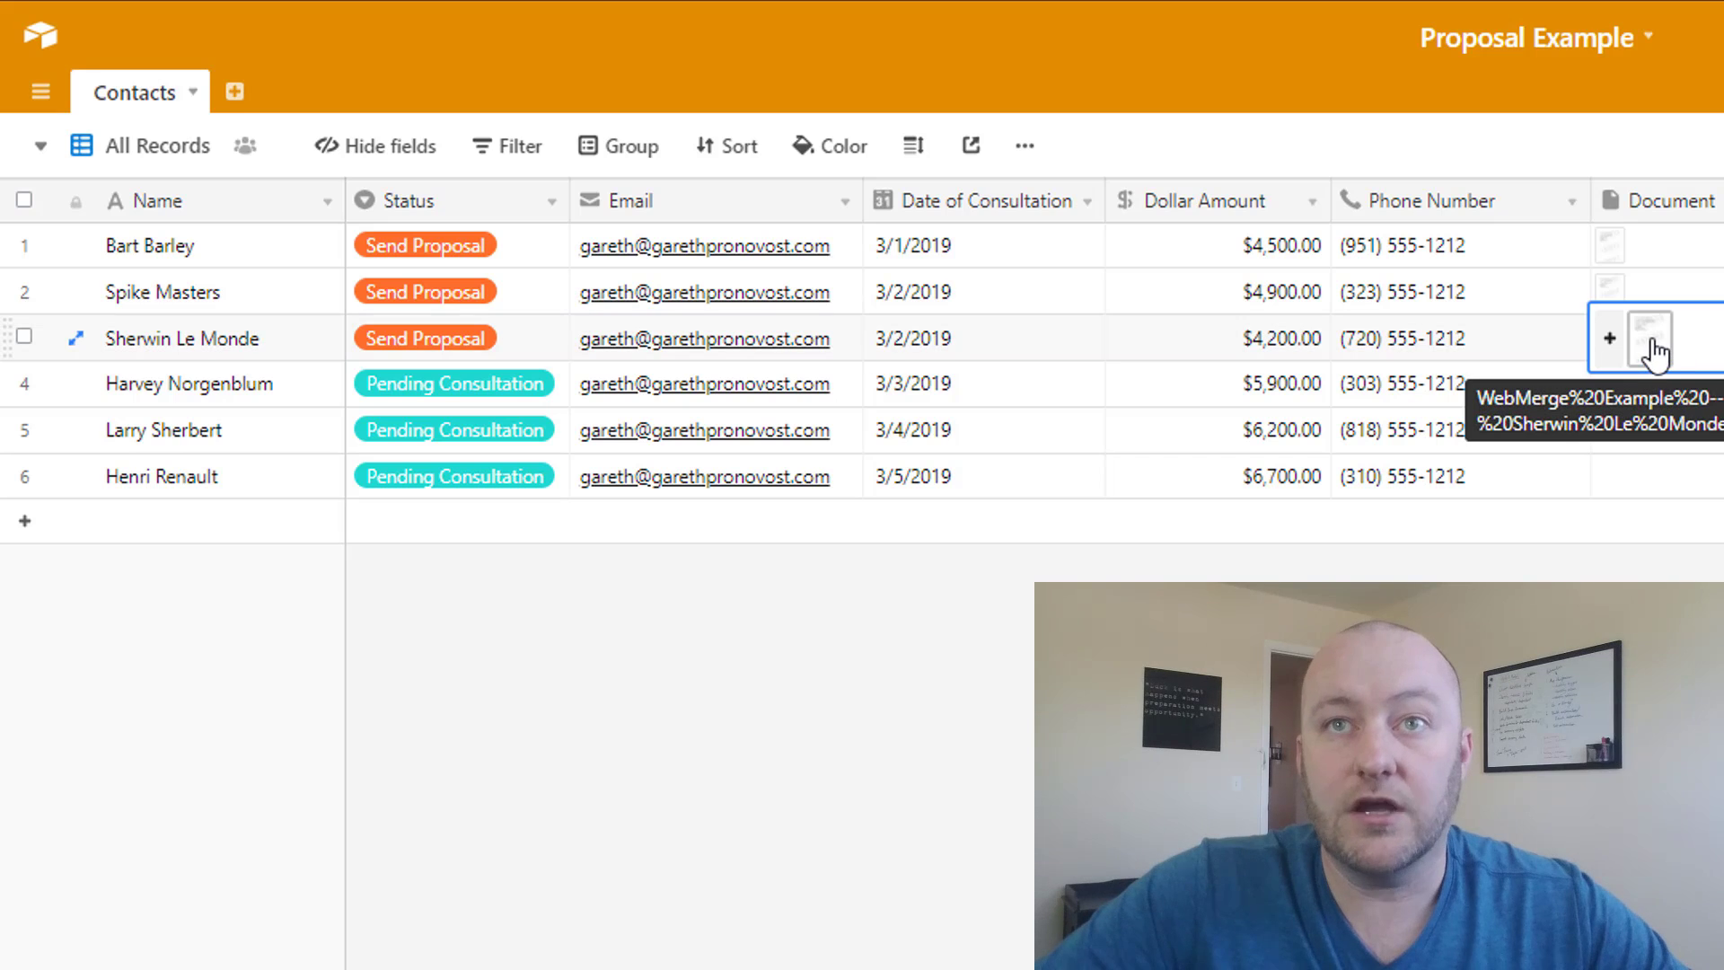
{"action": "left_click", "coordinate": [1656, 350]}
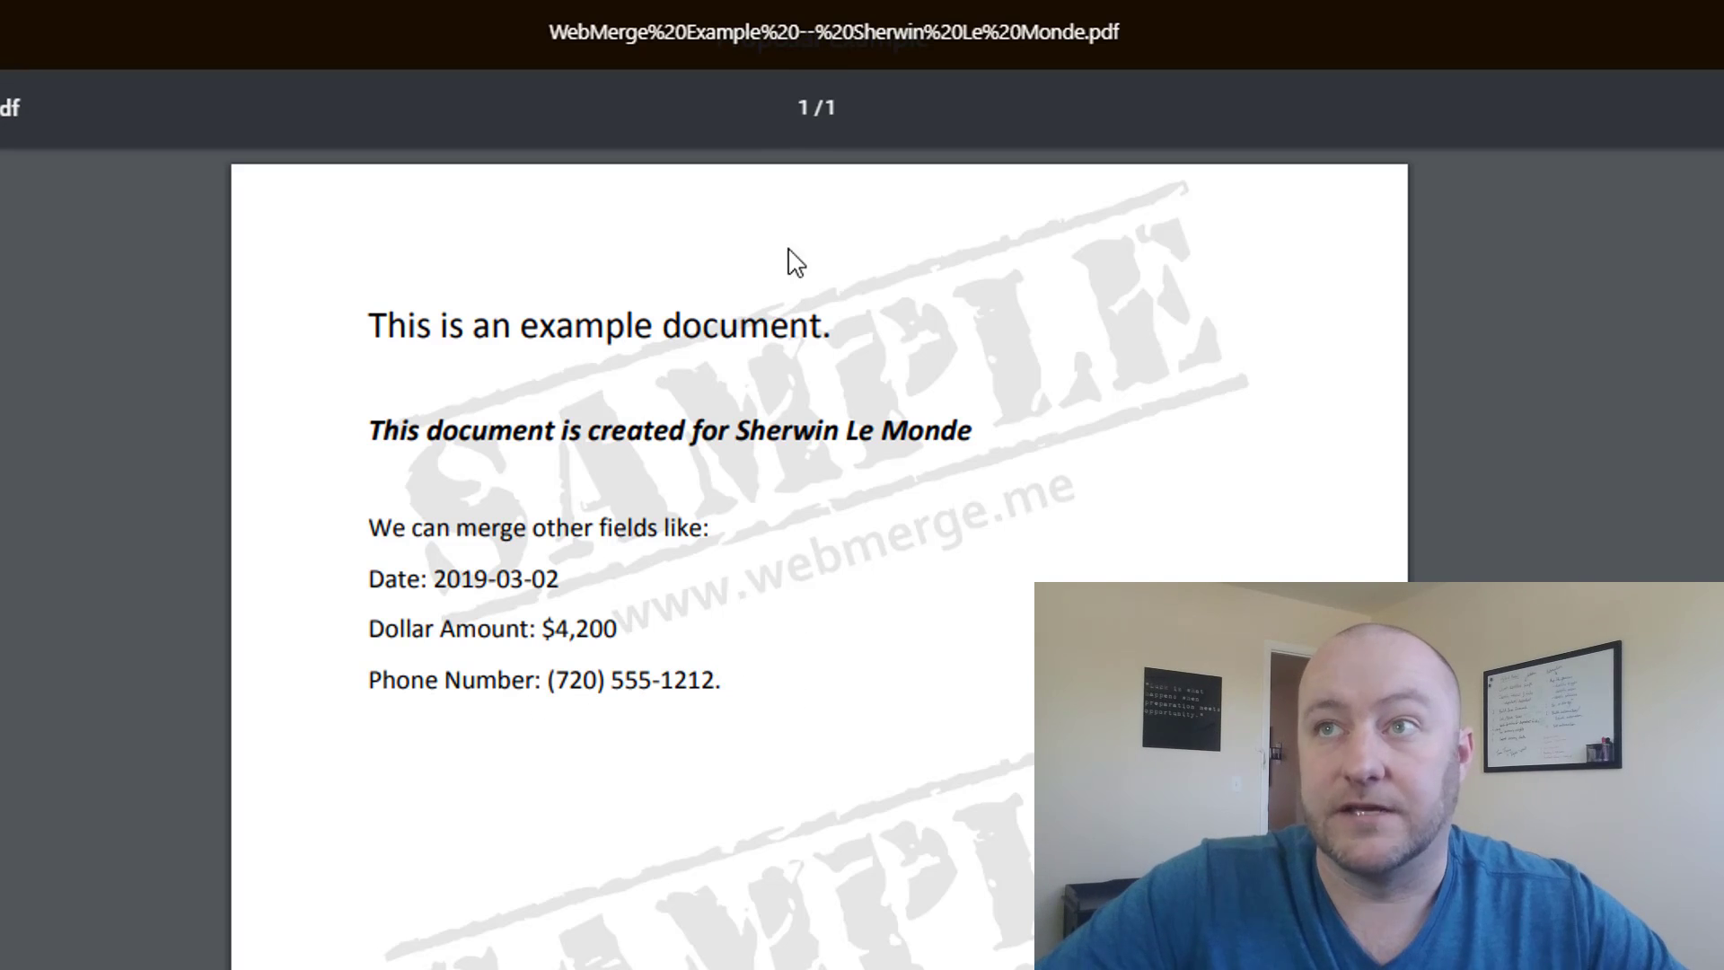
{"action": "key", "text": "Escape"}
{"action": "left_click", "coordinate": [916, 497]}
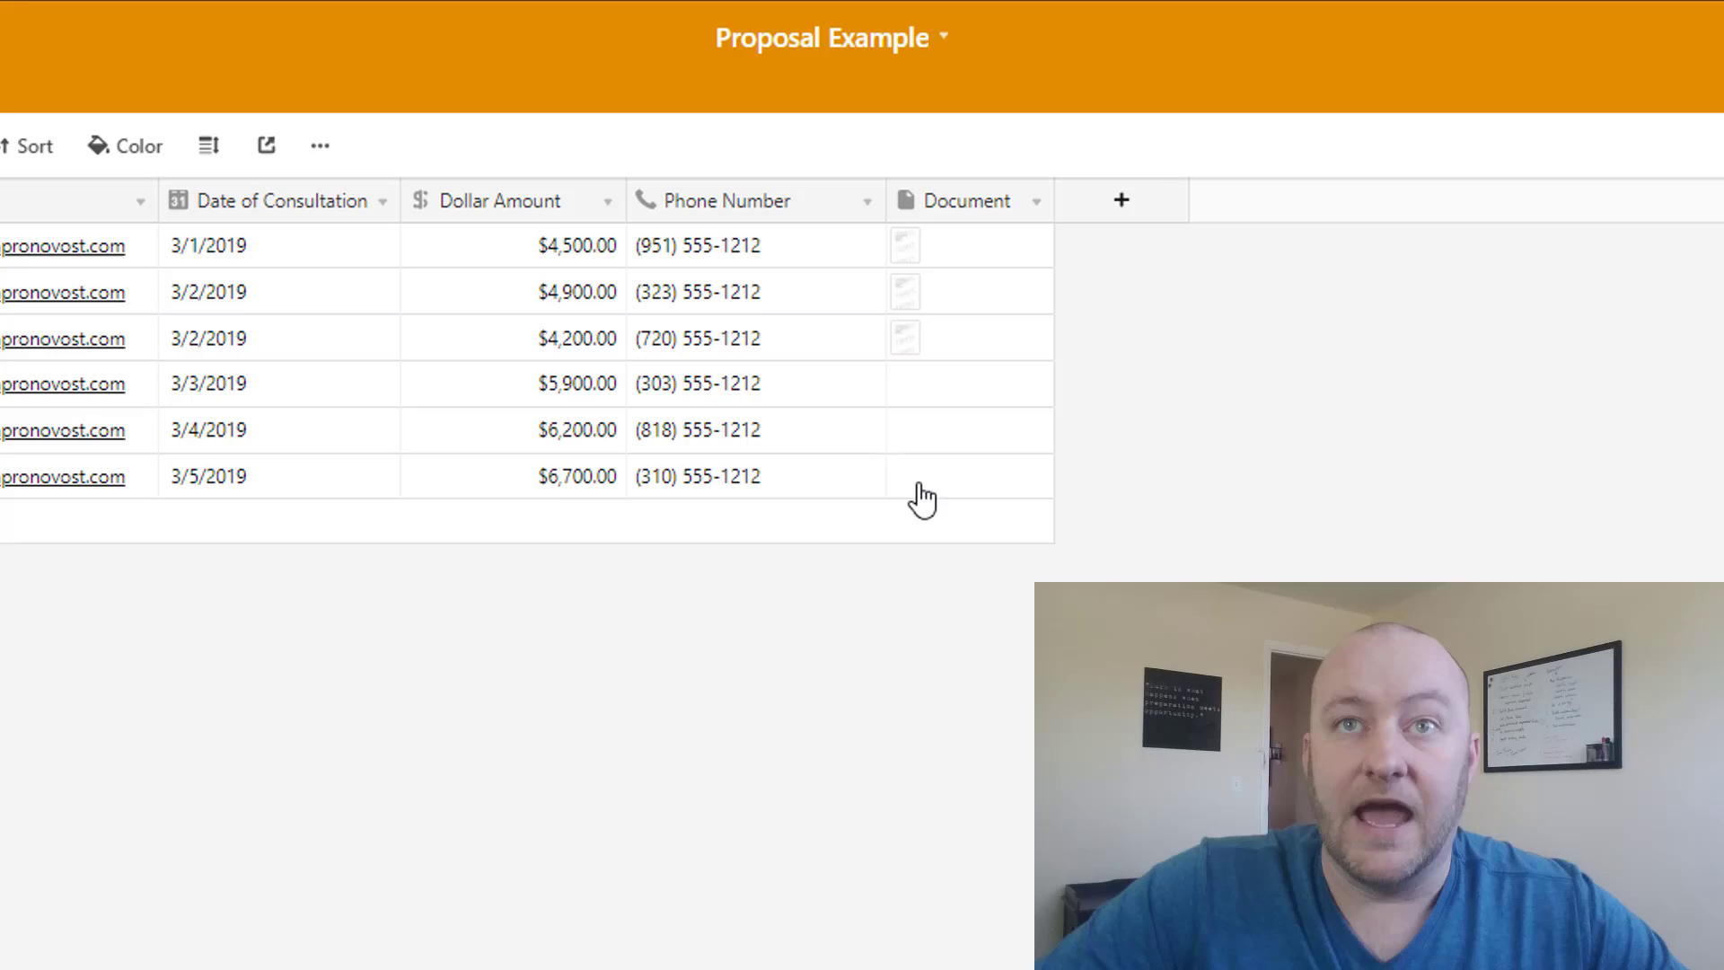
{"action": "left_click", "coordinate": [742, 354]}
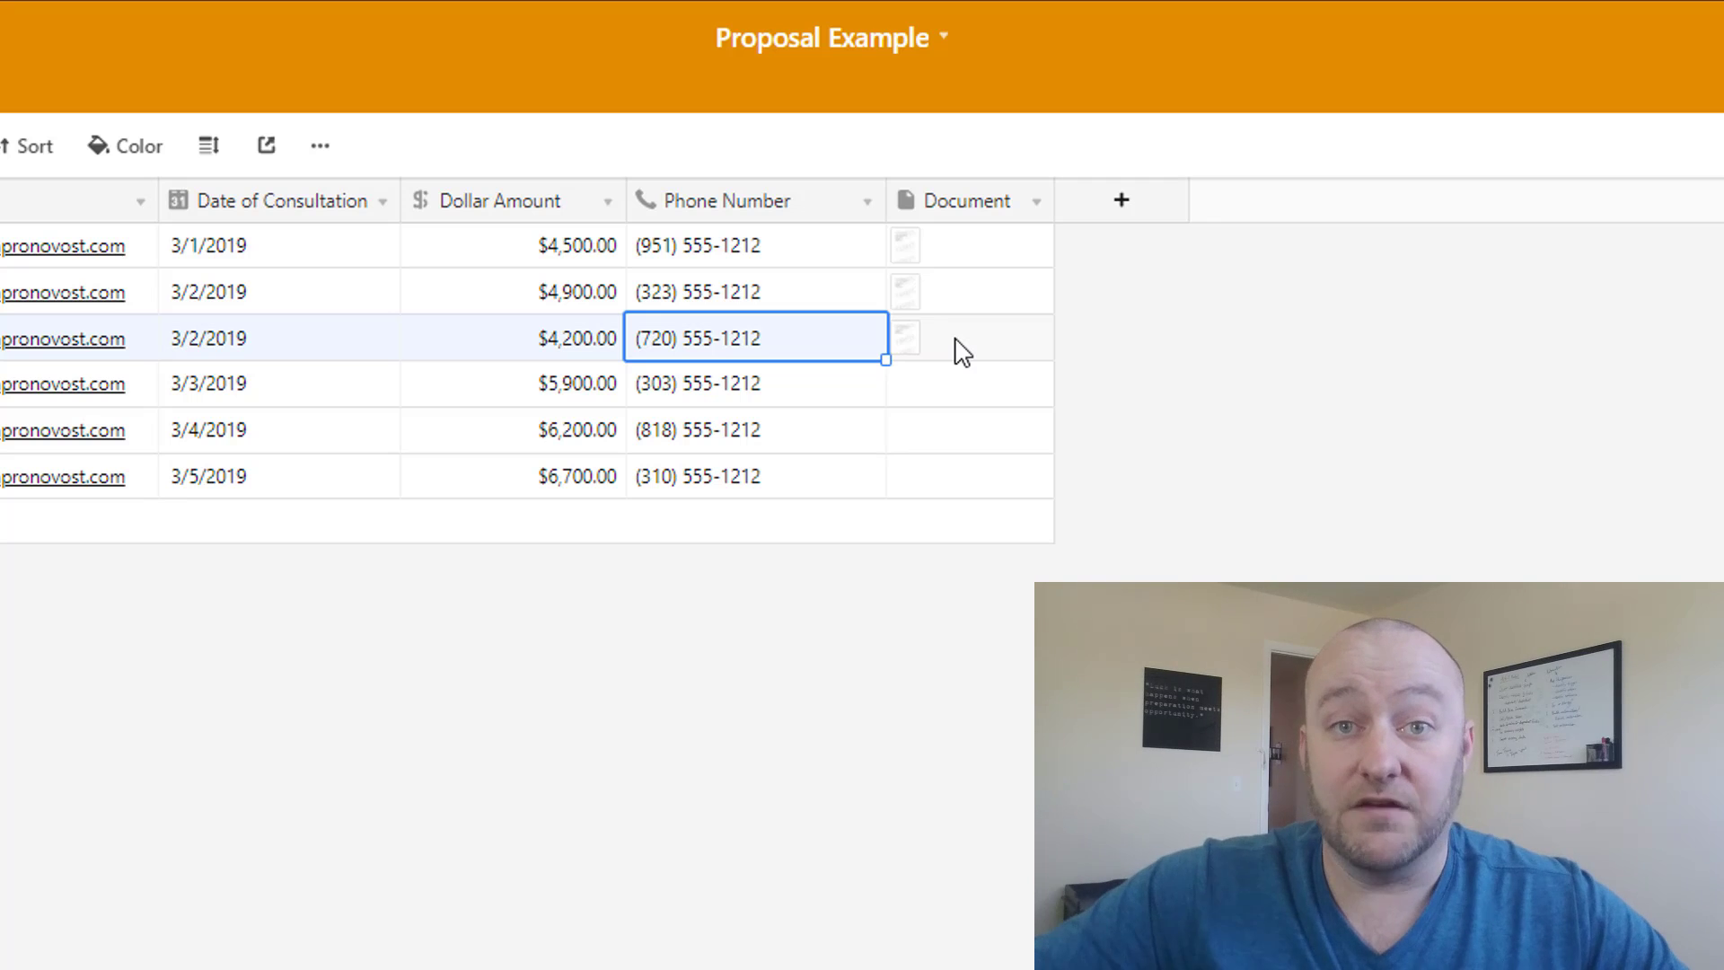
{"action": "left_click", "coordinate": [745, 889]}
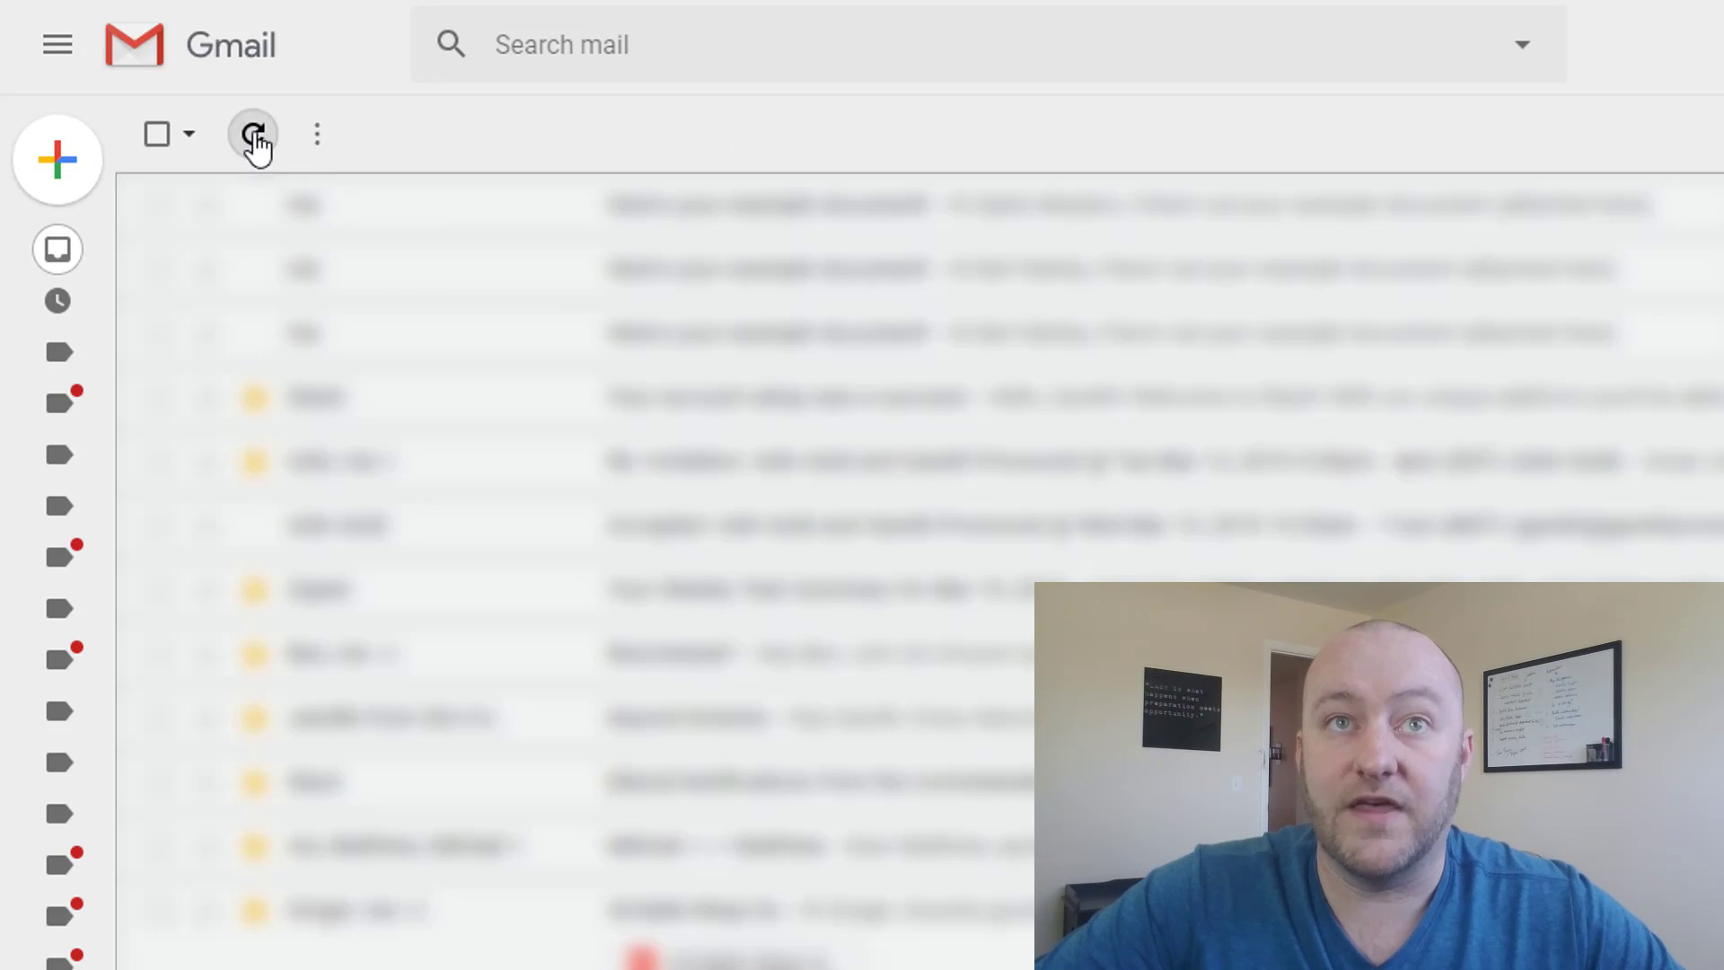
Refresh Gmail, open 'Here's your example document!', check the greeting, and preview the attached PDF
{"action": "left_click", "coordinate": [255, 134]}
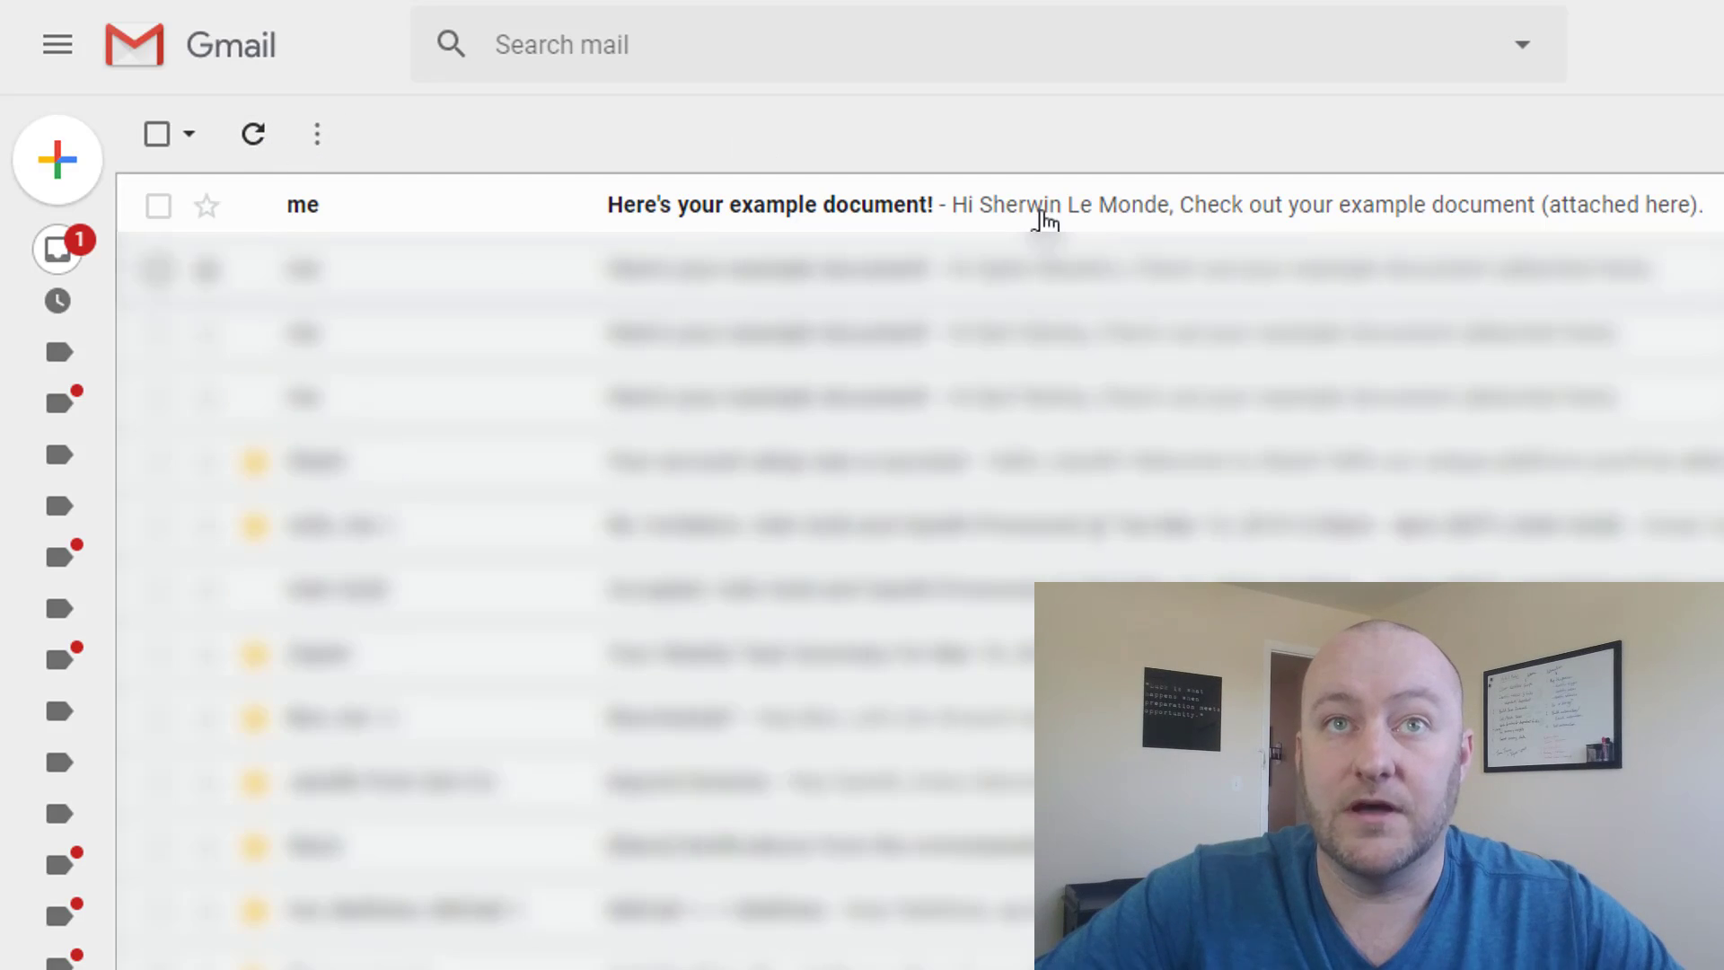
{"action": "left_click", "coordinate": [993, 217]}
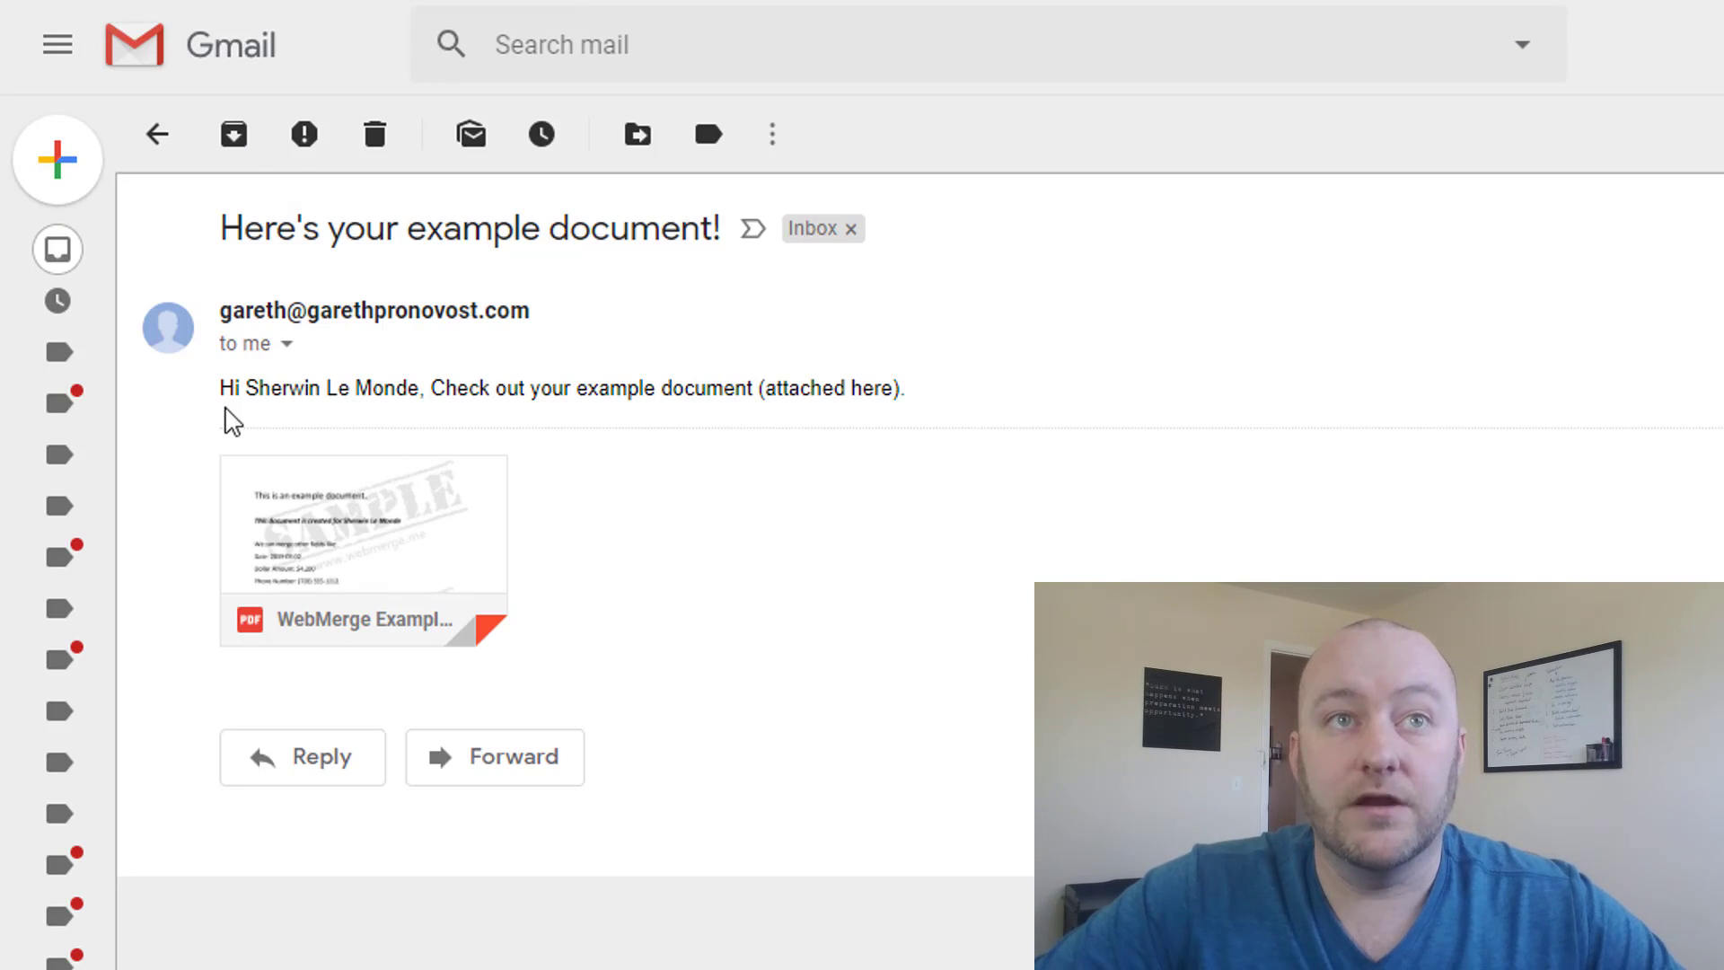
{"action": "left_click_drag", "start_coordinate": [224, 387], "coordinate": [432, 381]}
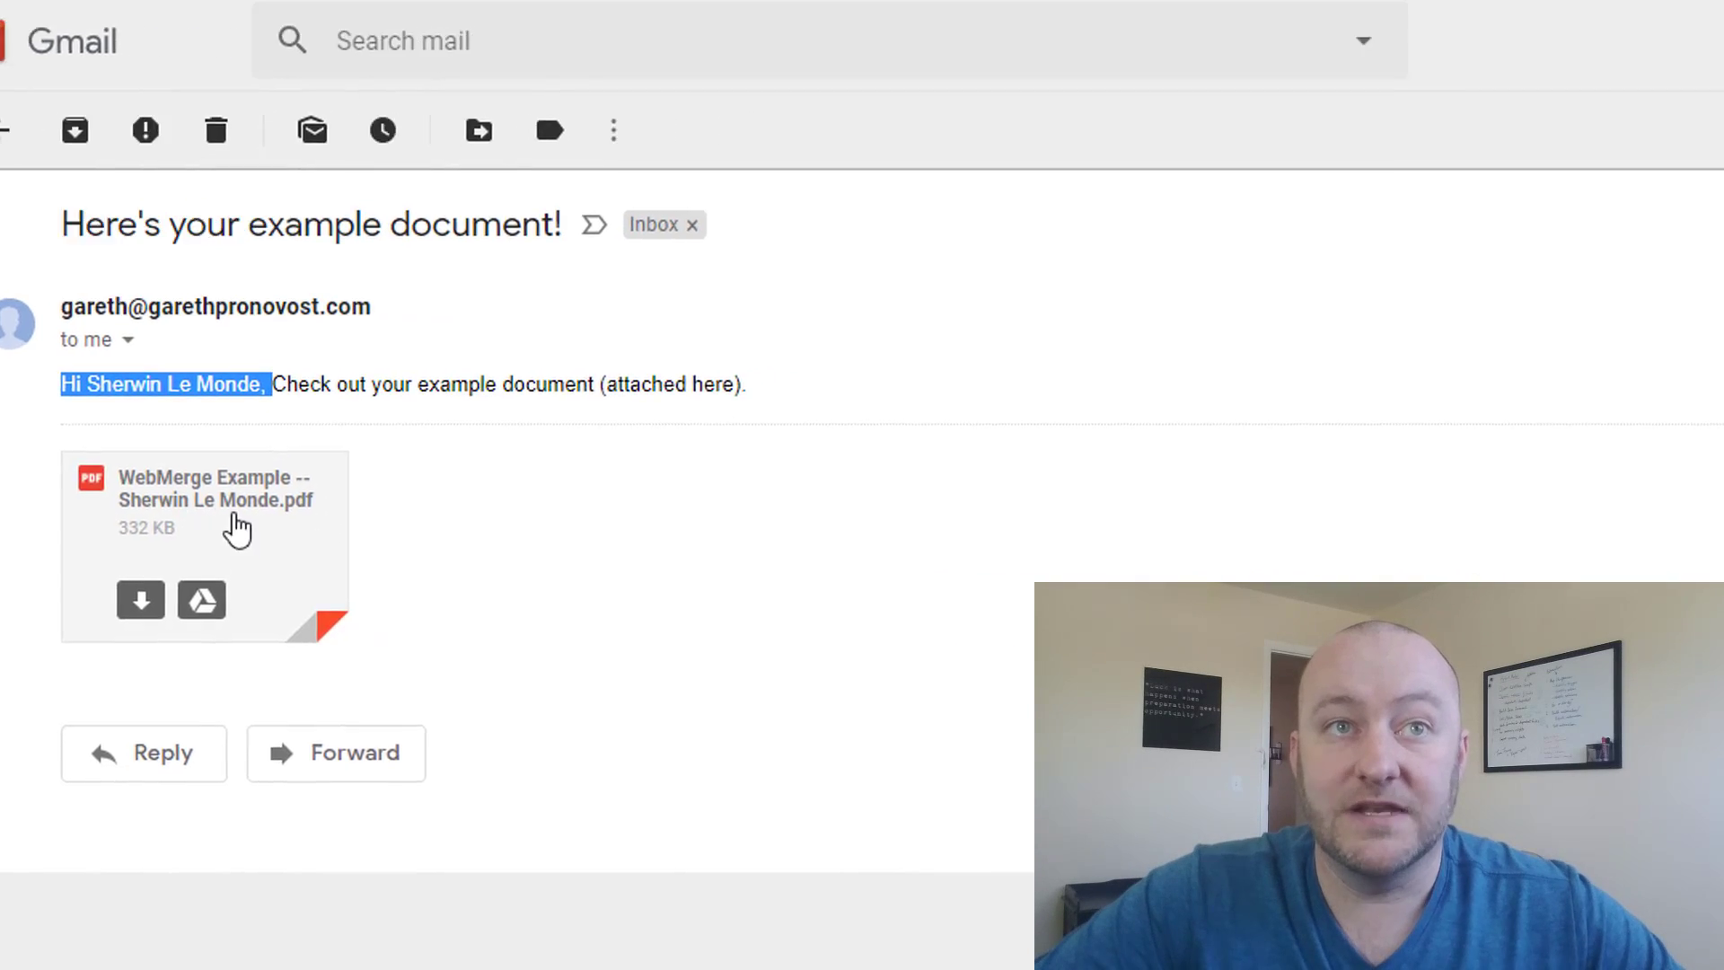
{"action": "left_click", "coordinate": [388, 523]}
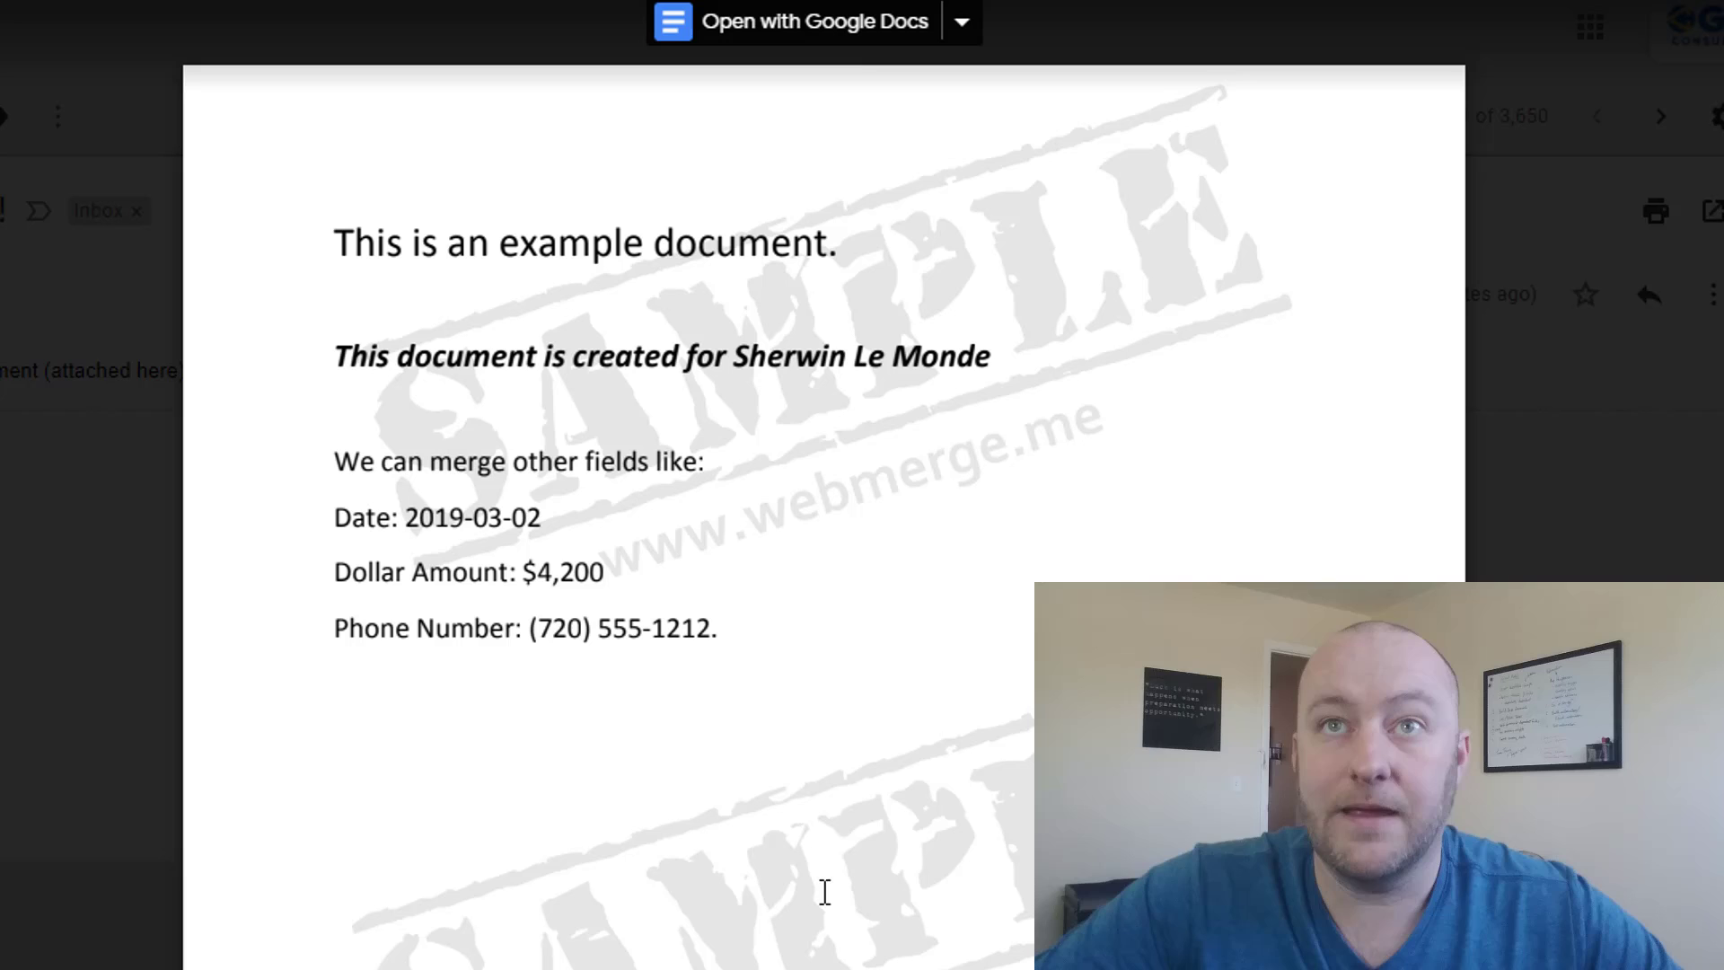